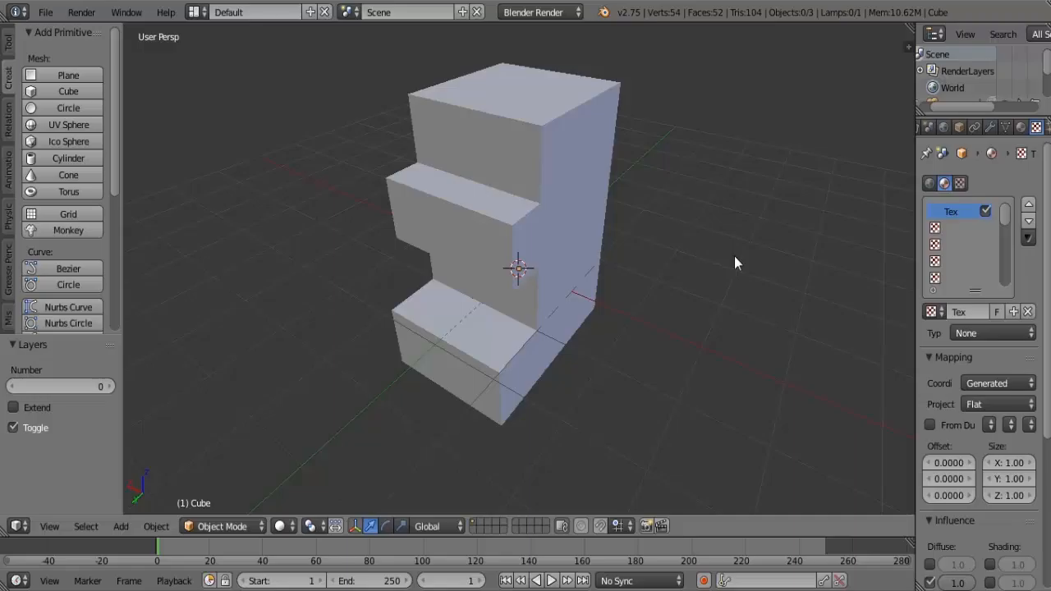
pyautogui.scroll(-3, 429, 270)
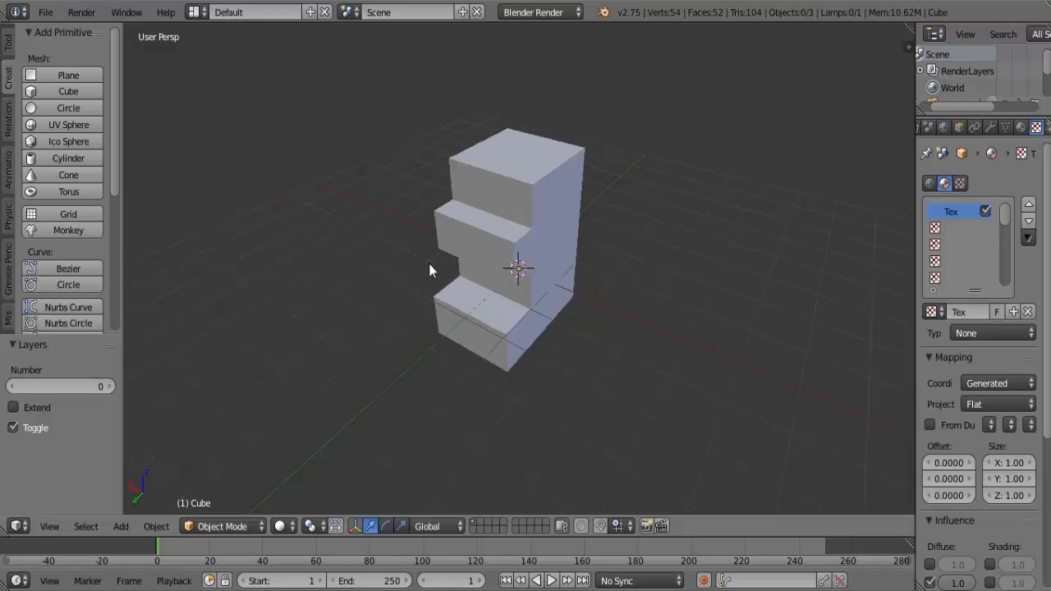
pyautogui.scroll(4, 436, 262)
pyautogui.moveTo(458, 246); pyautogui.dragTo(377, 259, button='middle')
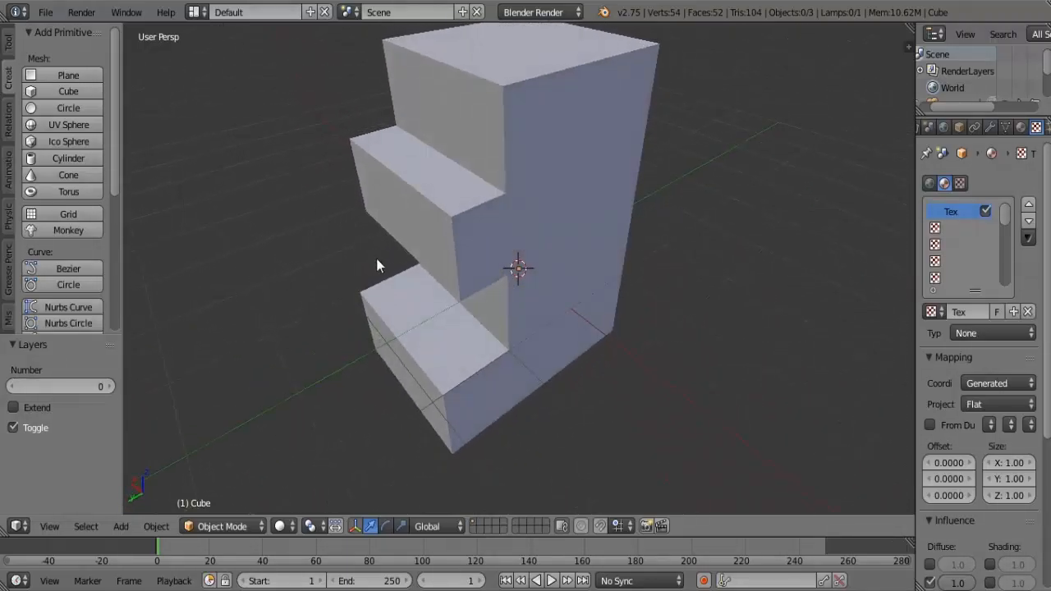
pyautogui.scroll(3, 376, 266)
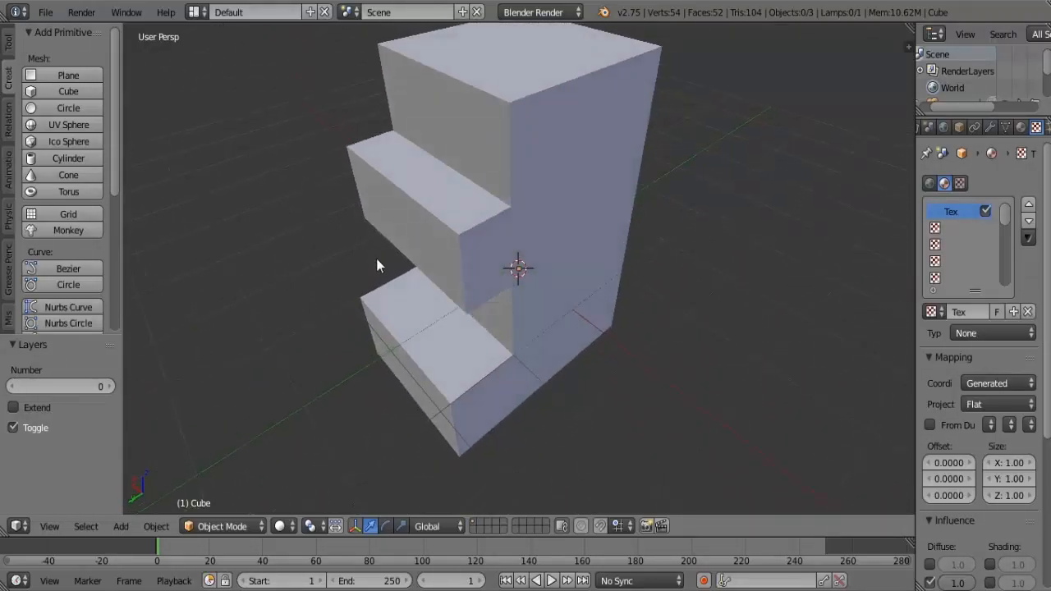
pyautogui.moveTo(372, 267); pyautogui.dragTo(311, 231, button='middle')
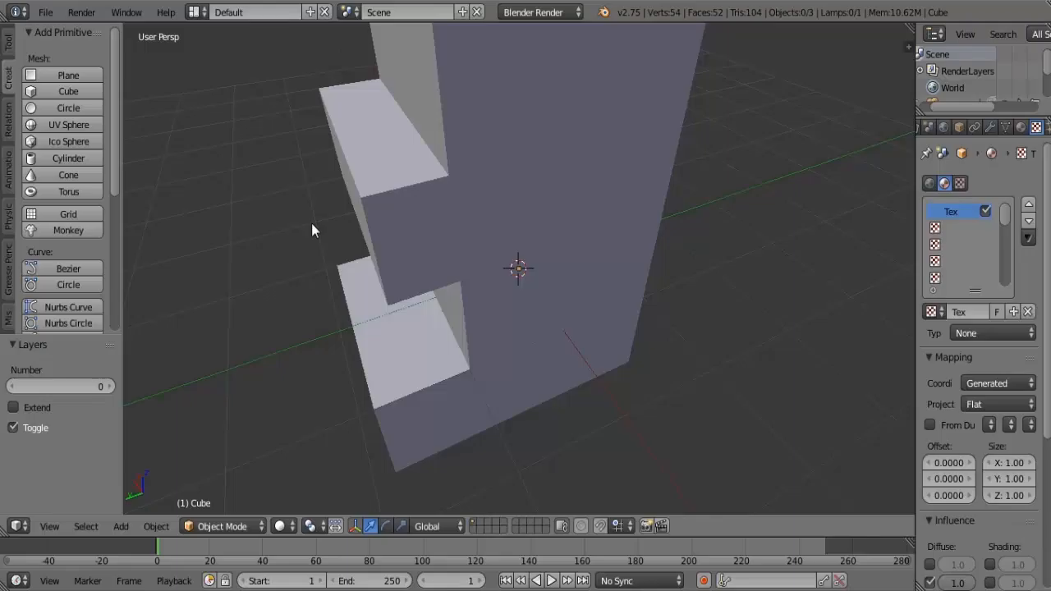
pyautogui.moveTo(311, 223); pyautogui.dragTo(331, 207, button='middle')
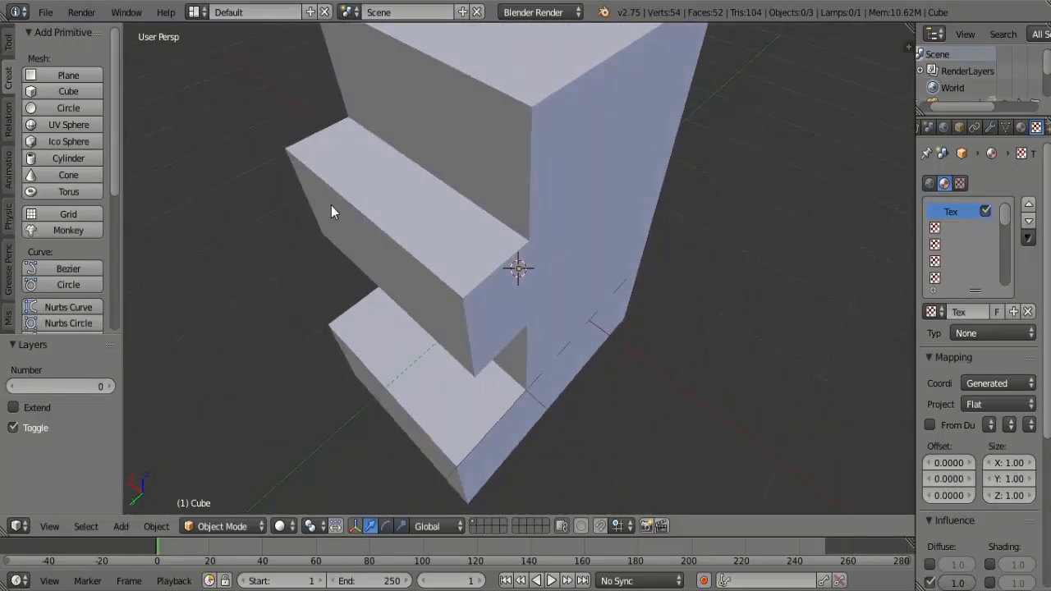
pyautogui.moveTo(331, 206); pyautogui.dragTo(330, 211, button='middle')
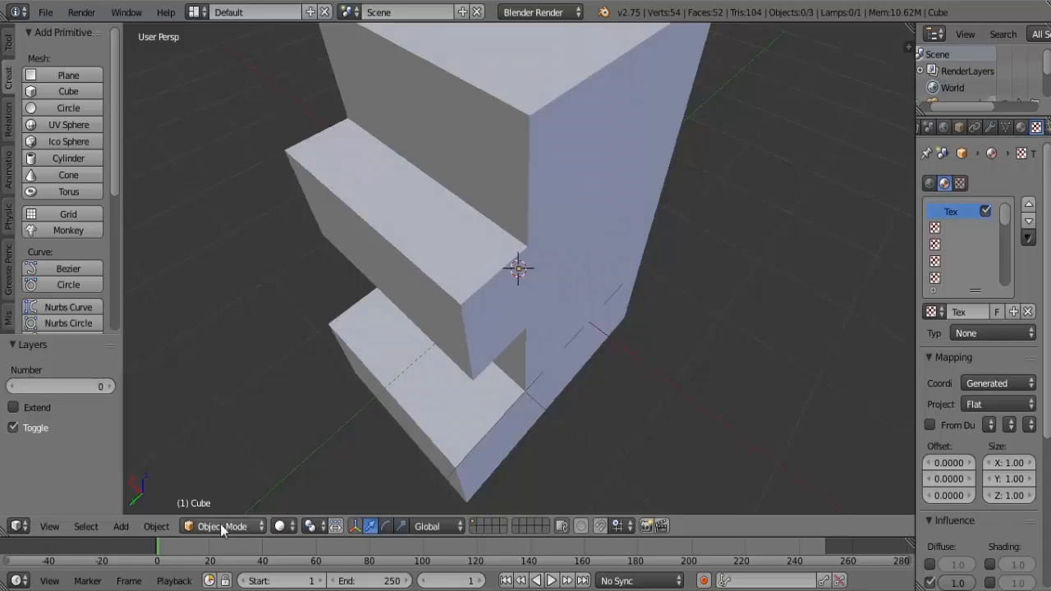
# - Switch the stepped block to Texture Paint mode and add simple UVs to its mesh
pyautogui.click(220, 527)
pyautogui.click(228, 415)
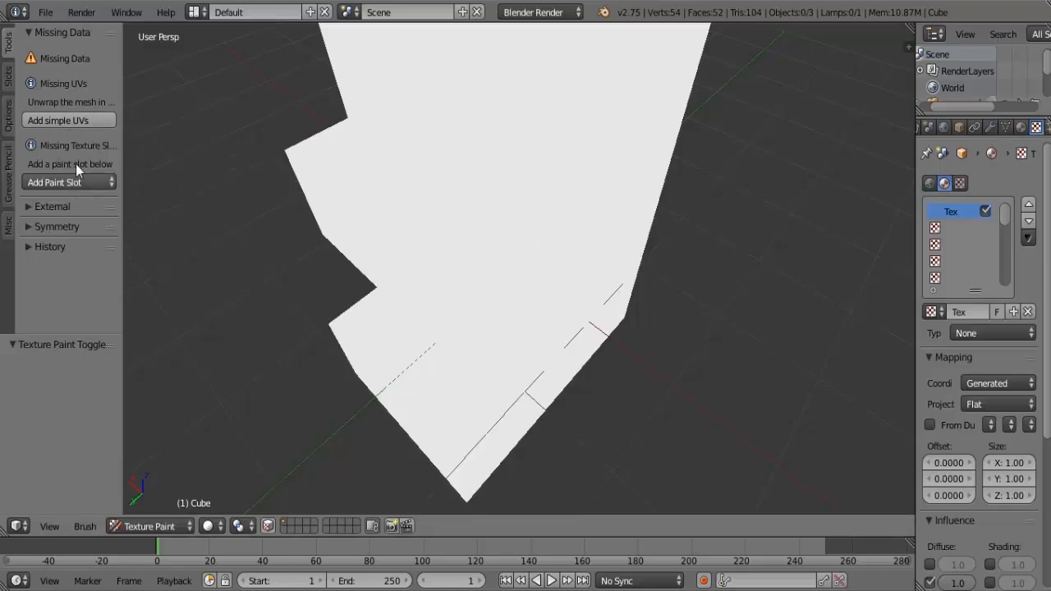
pyautogui.click(86, 121)
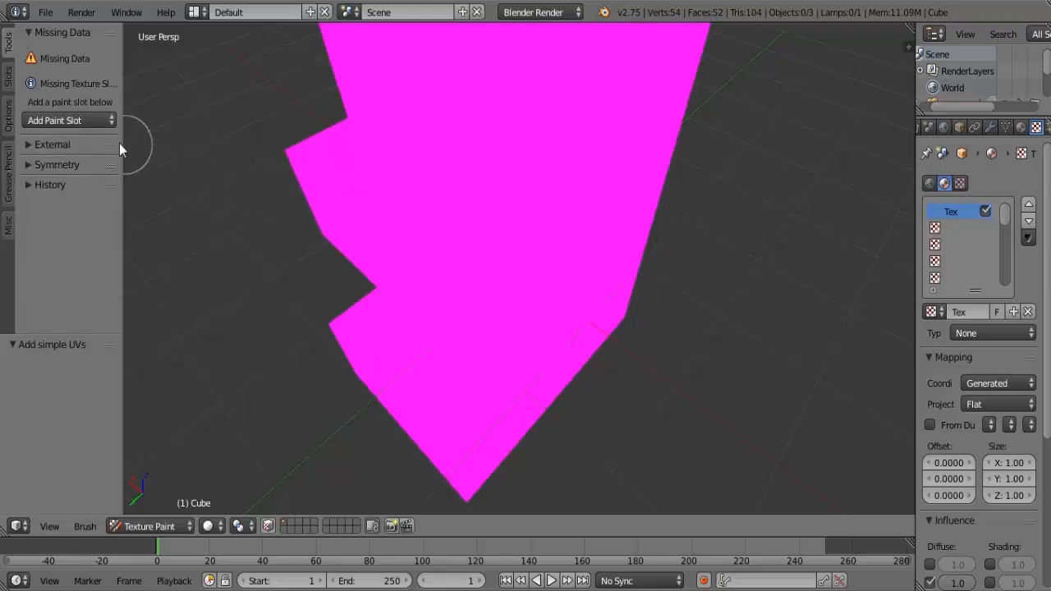
# - Start a Diffuse Color paint slot for the block and set its fill color's alpha to 0
pyautogui.click(70, 121)
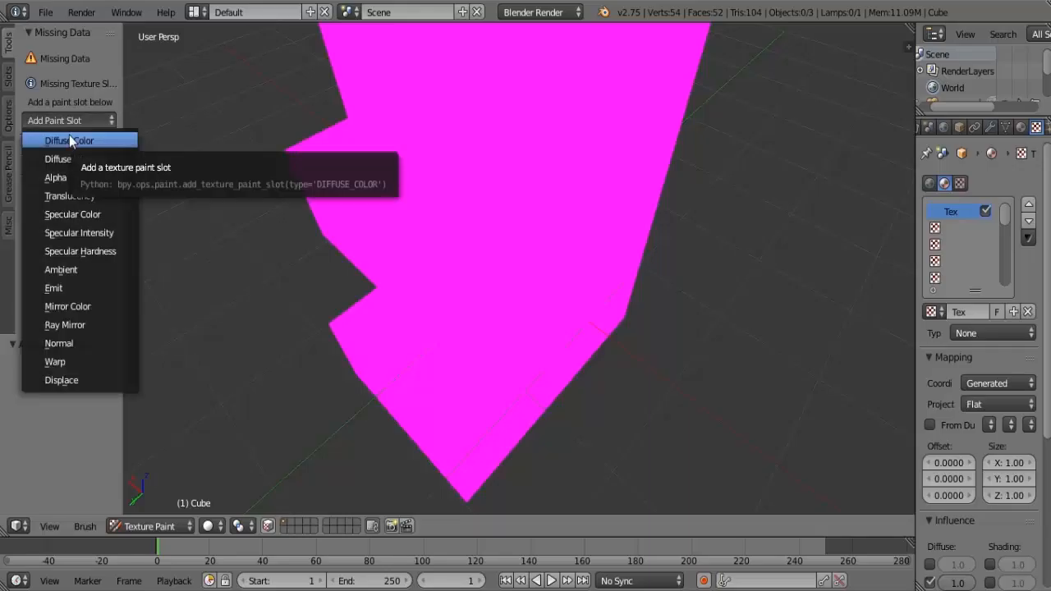
pyautogui.click(70, 138)
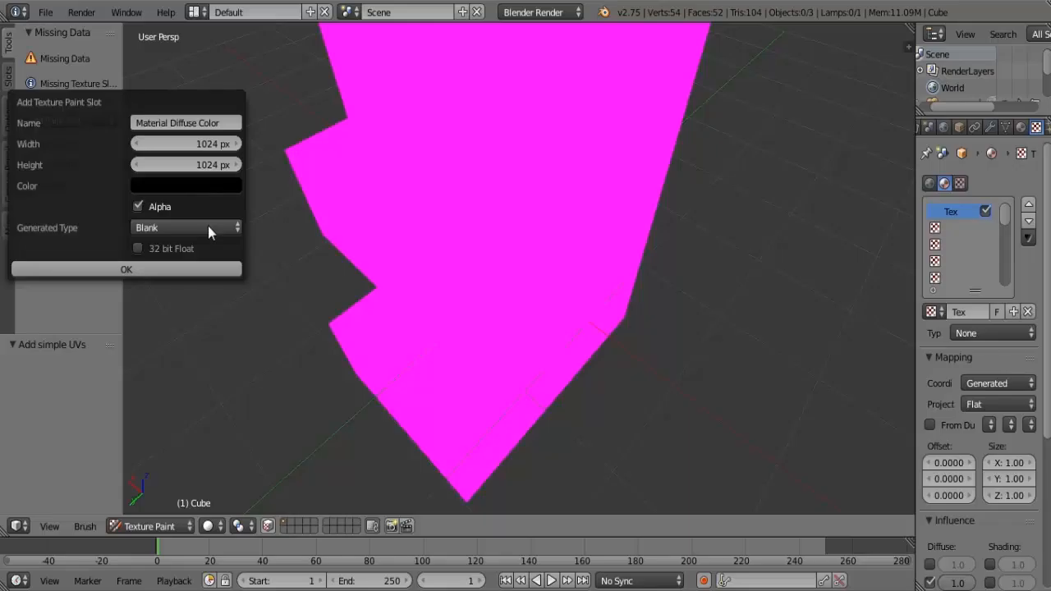
pyautogui.click(208, 187)
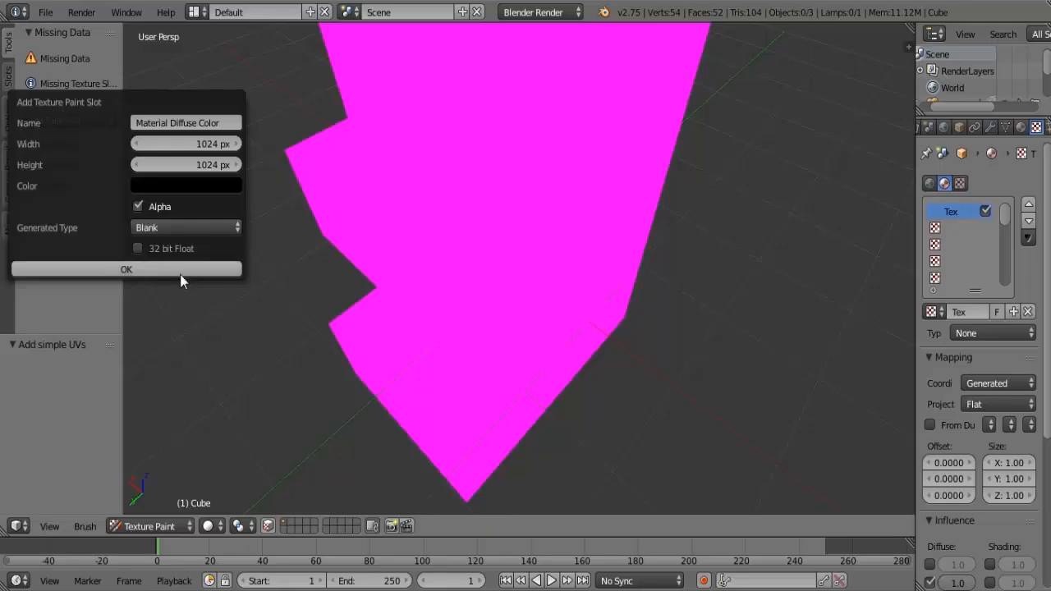
pyautogui.click(198, 187)
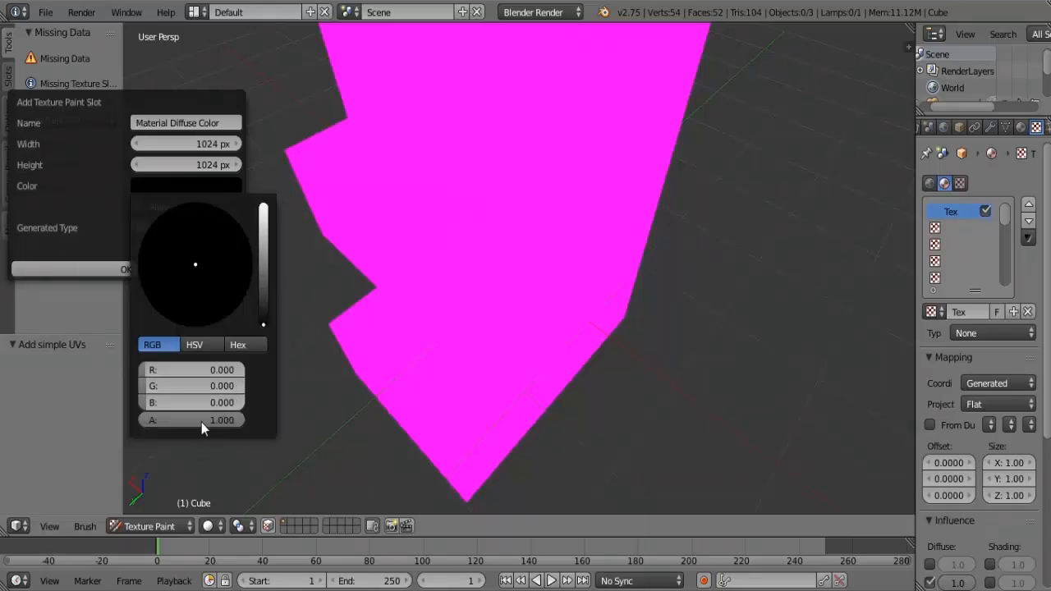
pyautogui.moveTo(201, 422); pyautogui.dragTo(154, 421)
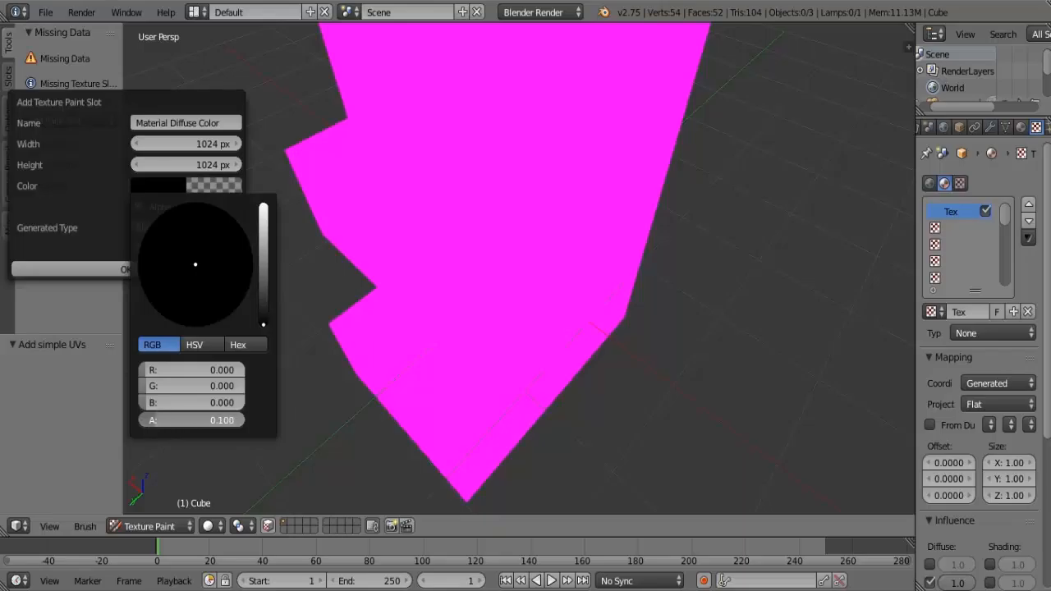
pyautogui.moveTo(154, 421); pyautogui.dragTo(146, 423)
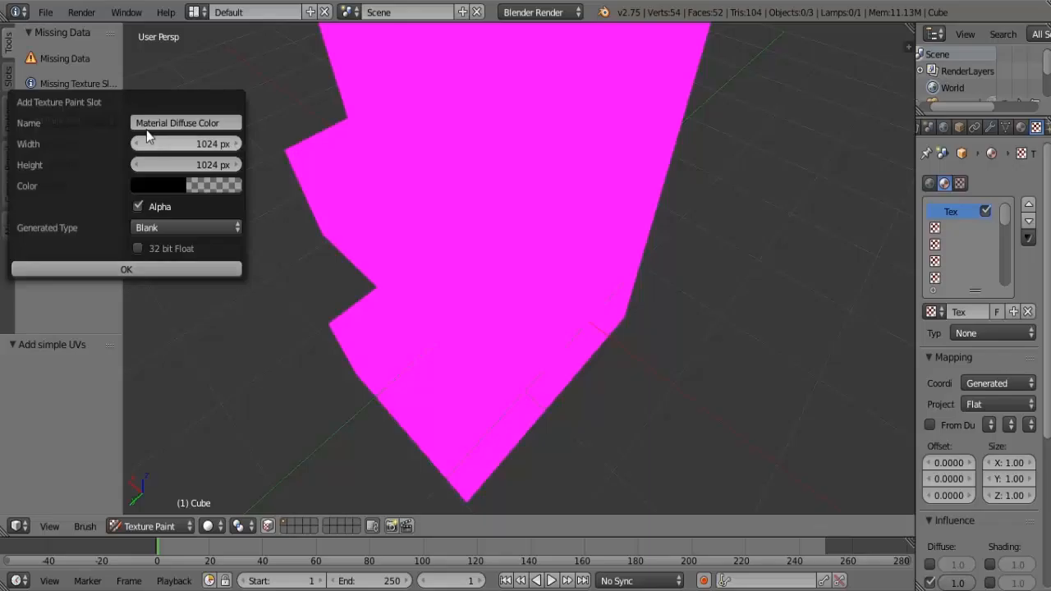
# - Name the new paint slot Base and create it with the blank 1024 x 1024 px image
pyautogui.click(223, 122)
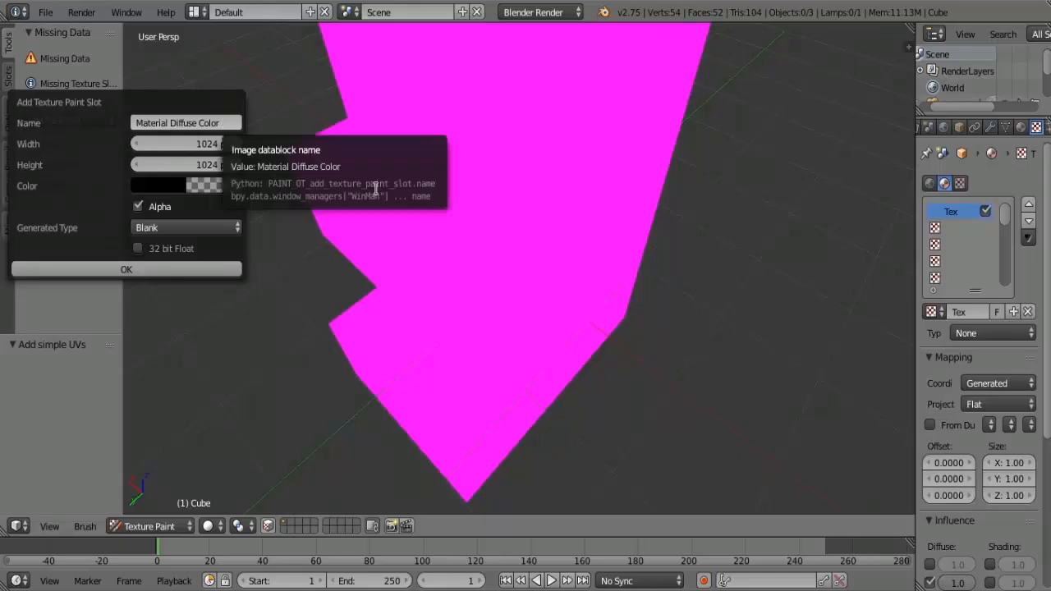
pyautogui.click(223, 123)
pyautogui.write('Ba')
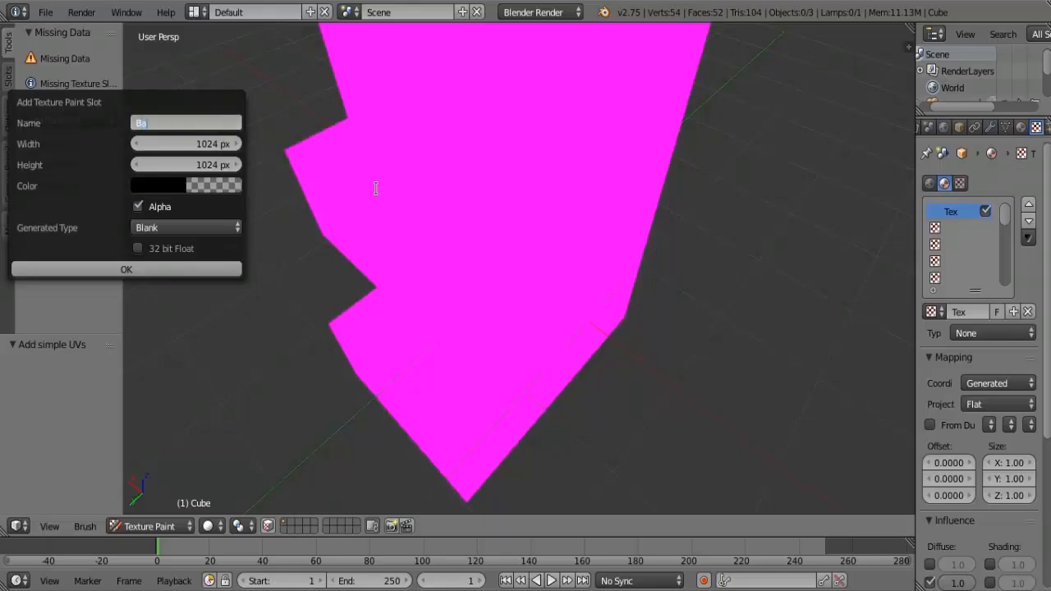
pyautogui.click(127, 269)
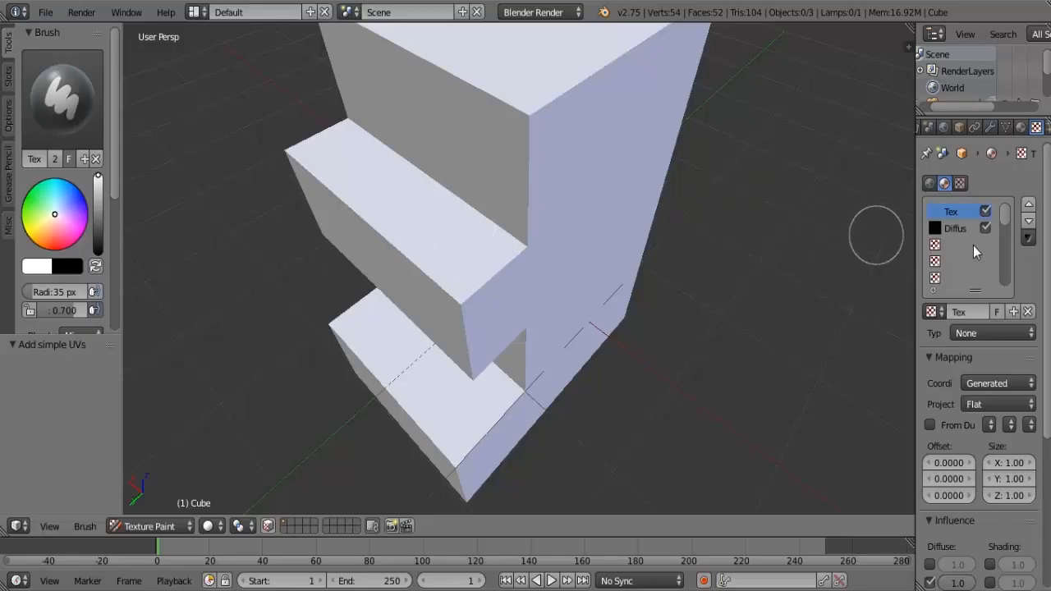
# - Enable Show Alpha for the Diffuse Color texture's preview and set the preview to show both texture and material
pyautogui.click(955, 228)
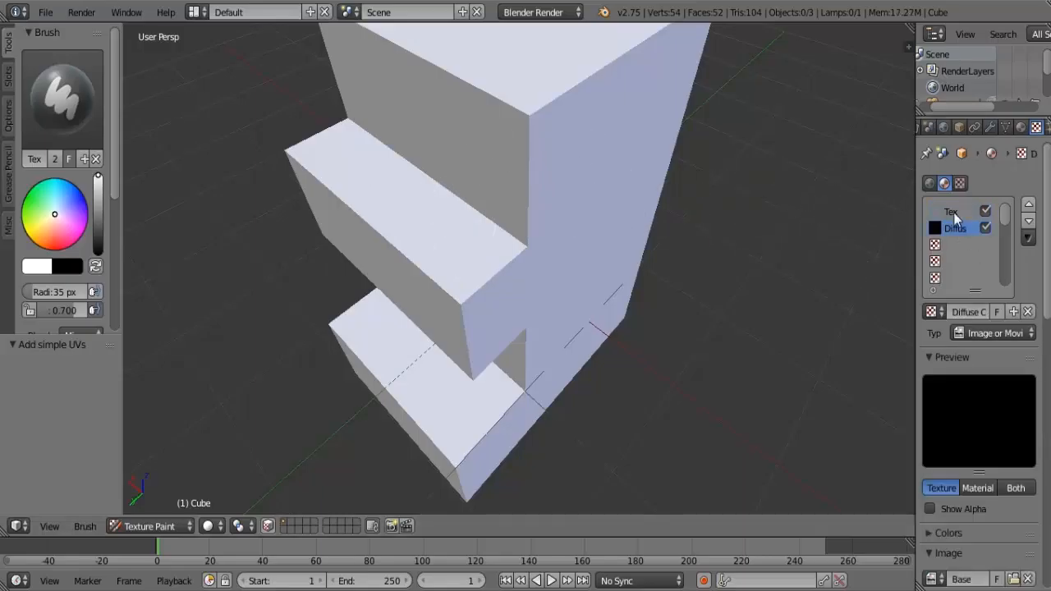
pyautogui.click(953, 212)
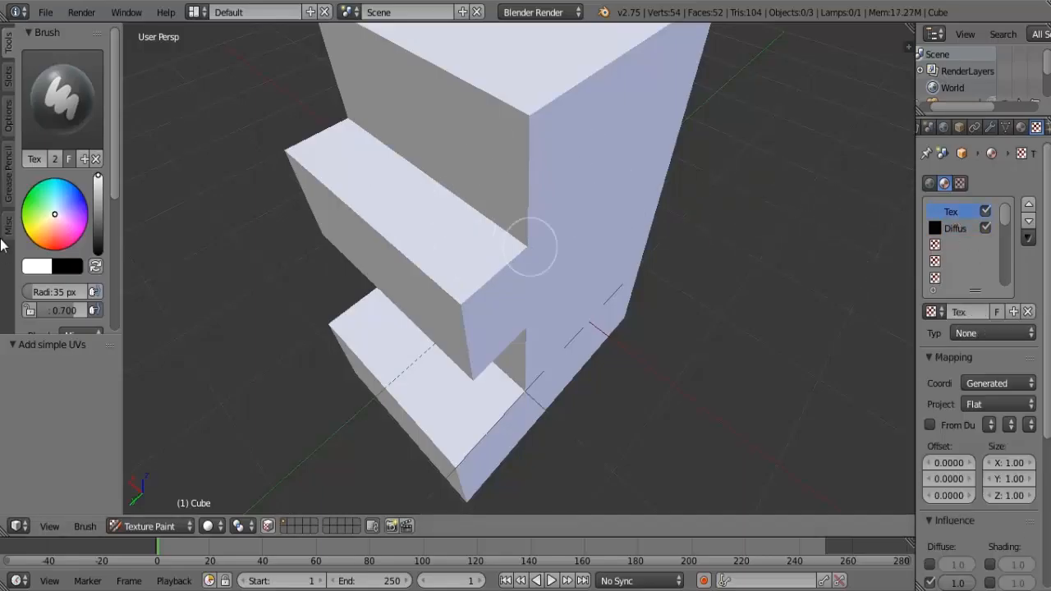
pyautogui.click(9, 78)
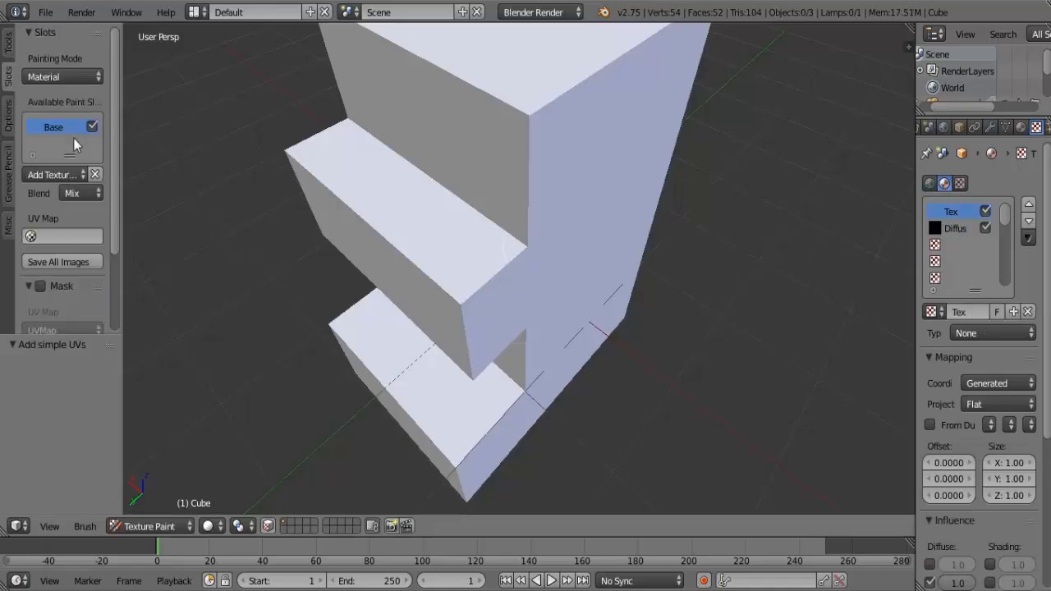
pyautogui.click(970, 229)
pyautogui.click(931, 509)
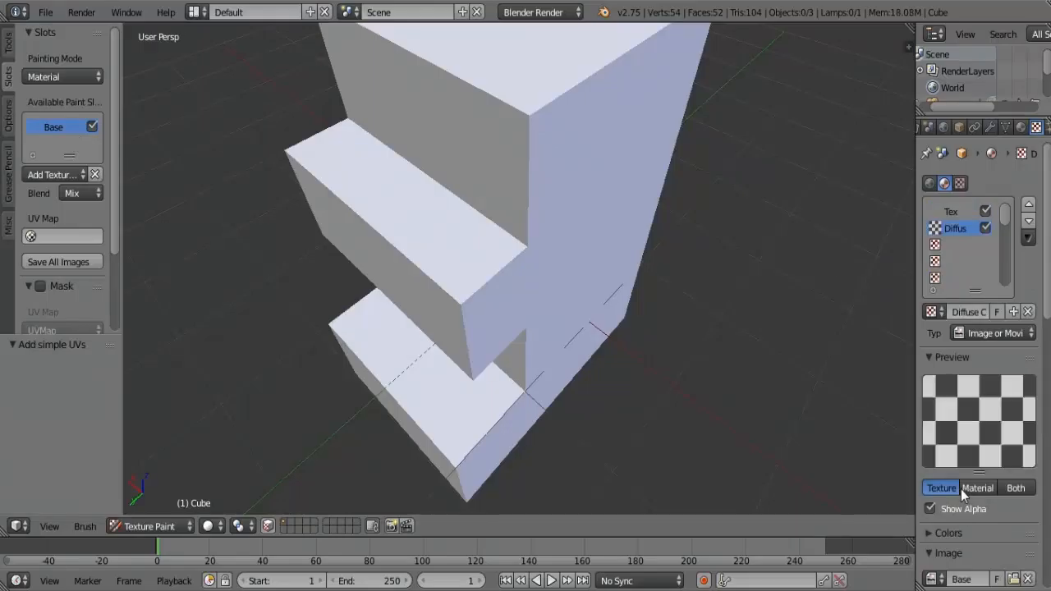
pyautogui.click(1015, 488)
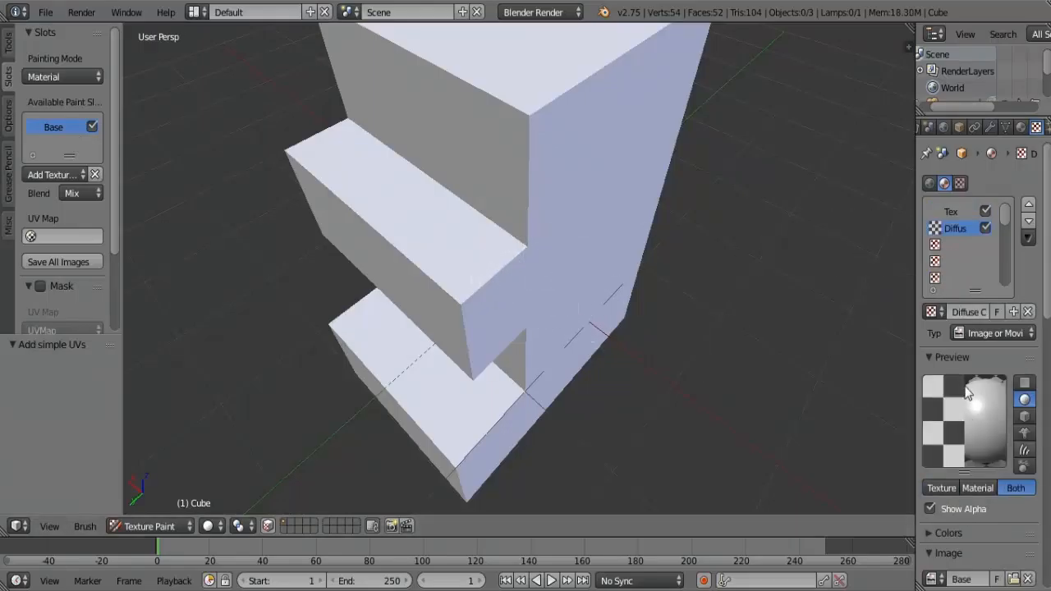
# - Unlink the unused Tex texture from the material and rename the Diffuse Color texture to Base
pyautogui.click(952, 212)
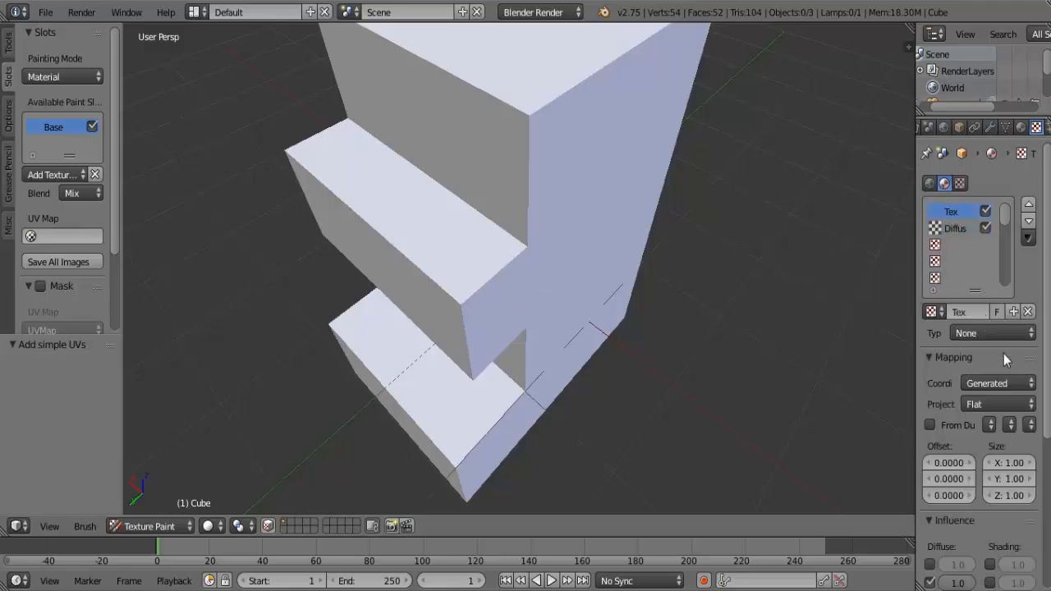
pyautogui.click(1027, 312)
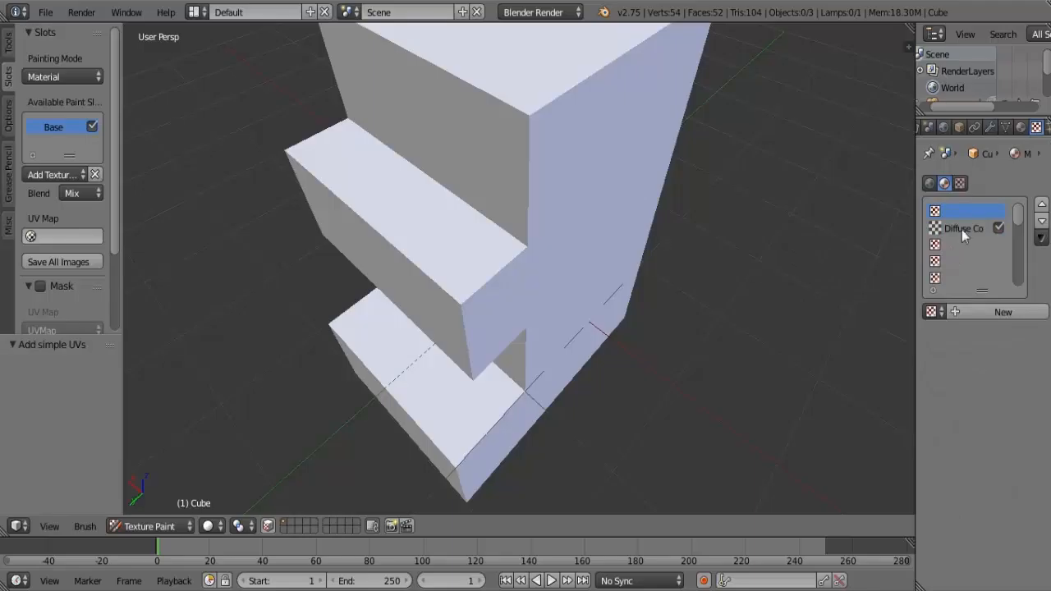
pyautogui.click(962, 229)
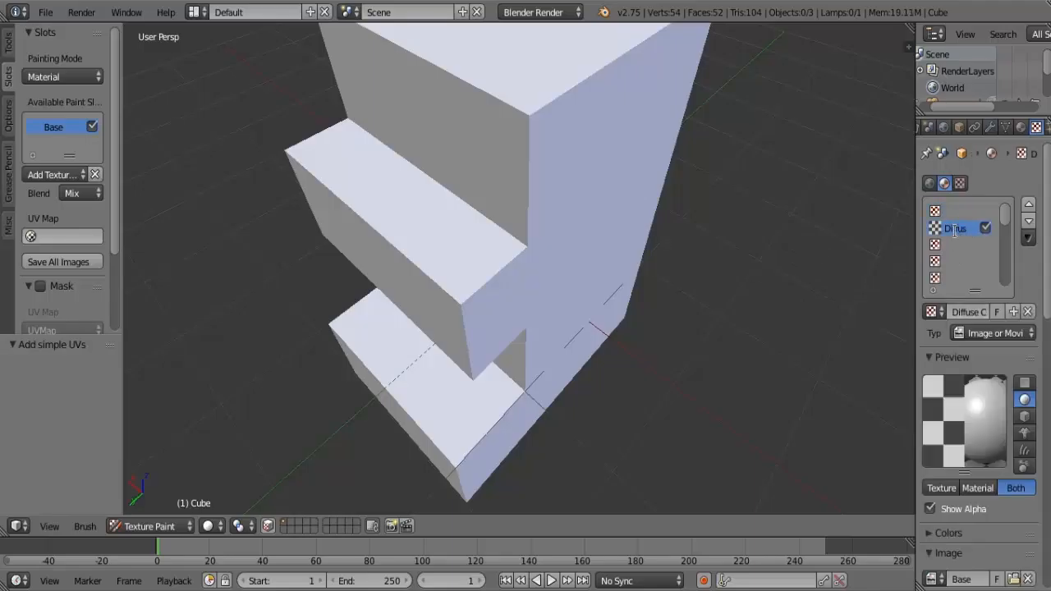
pyautogui.write('Base')
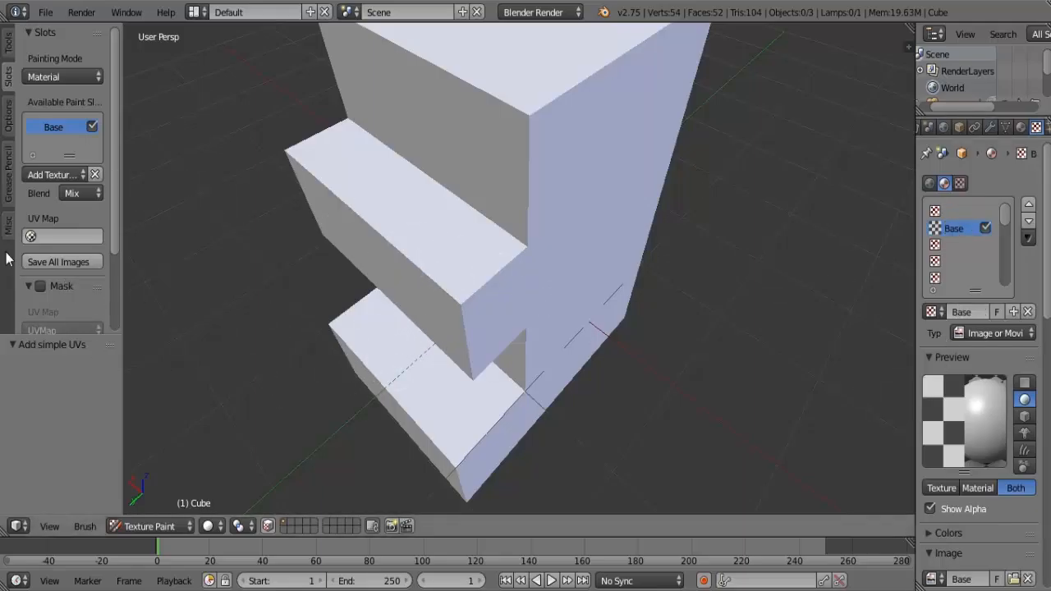
# - Set the brush color to green, paint a test stroke across the block's side and undo the stroke
pyautogui.click(8, 43)
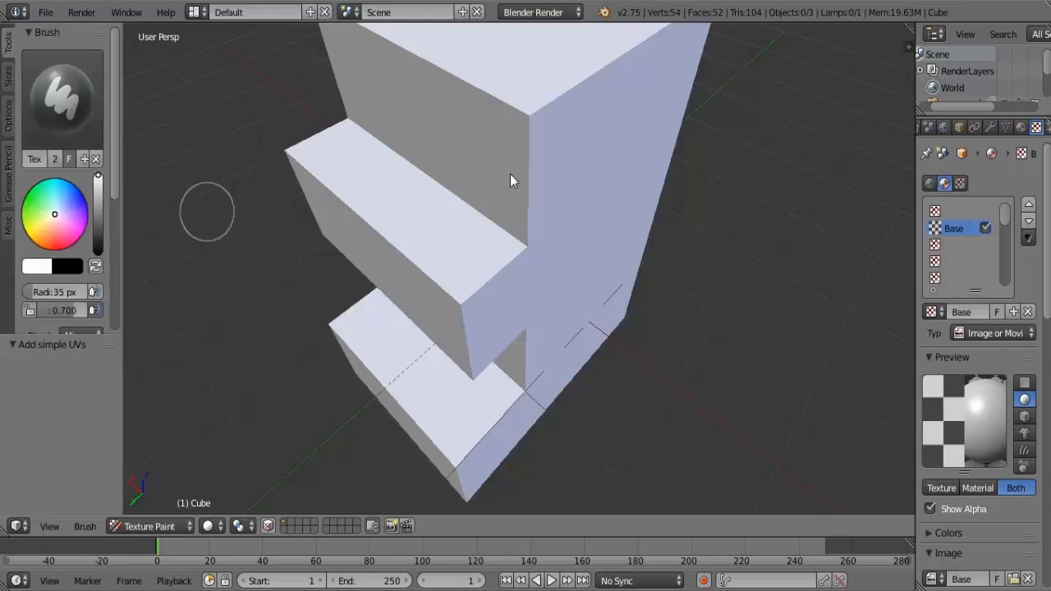
pyautogui.click(32, 196)
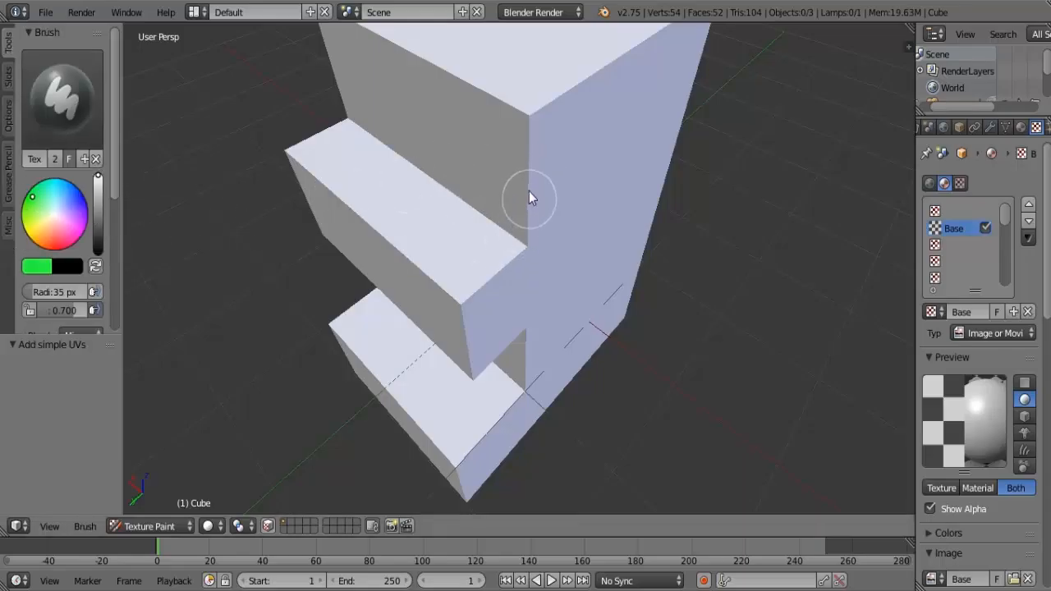
pyautogui.moveTo(533, 195)
pyautogui.mouseDown()
pyautogui.moveTo(554, 188)
pyautogui.moveTo(599, 132)
pyautogui.moveTo(526, 206)
pyautogui.moveTo(584, 136)
pyautogui.moveTo(572, 271)
pyautogui.moveTo(626, 268)
pyautogui.moveTo(608, 115)
pyautogui.moveTo(625, 216)
pyautogui.mouseUp()
pyautogui.hotkey('ctrl', 'z')
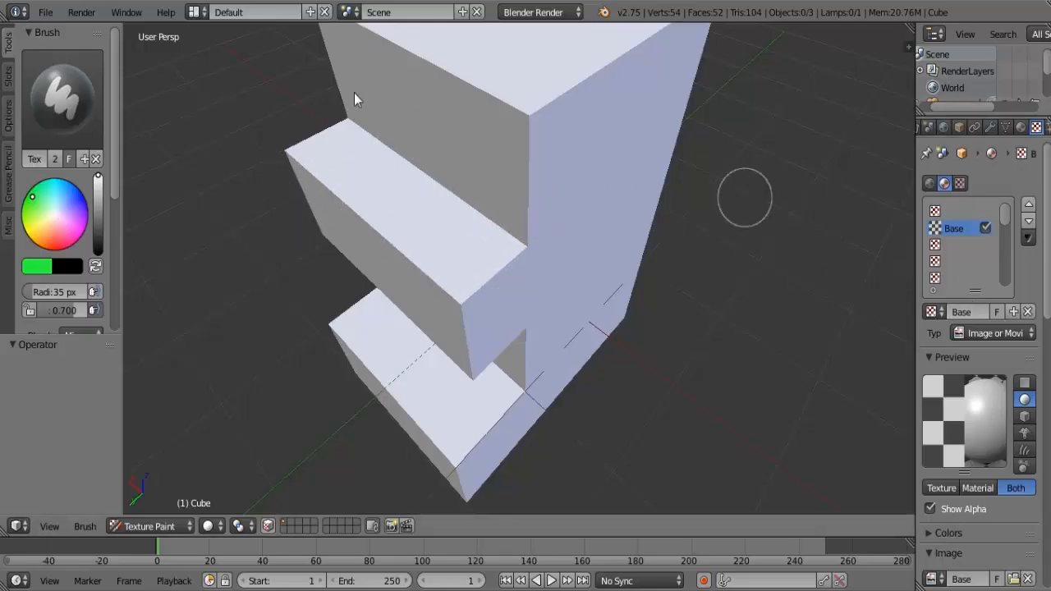
# - Start a second Diffuse Color paint slot, keeping its fill color's alpha at 0
pyautogui.click(11, 73)
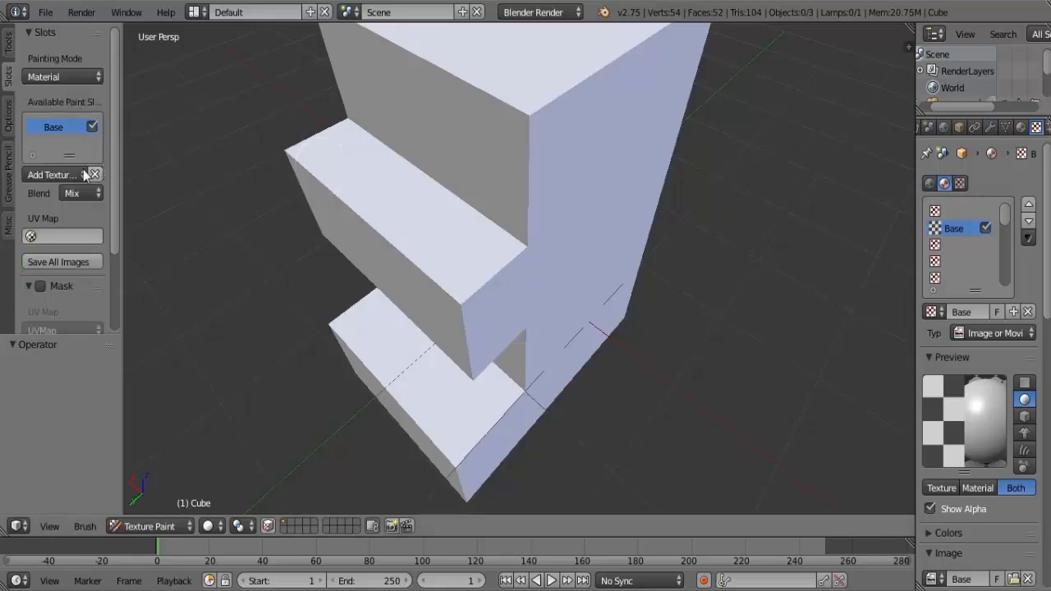
pyautogui.click(62, 175)
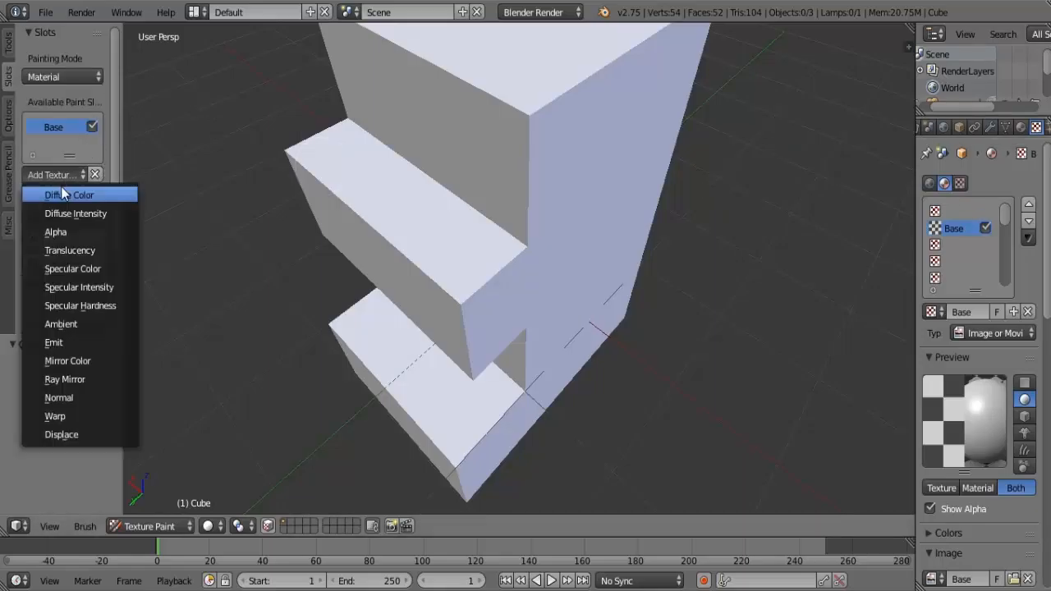
pyautogui.click(64, 194)
pyautogui.click(184, 236)
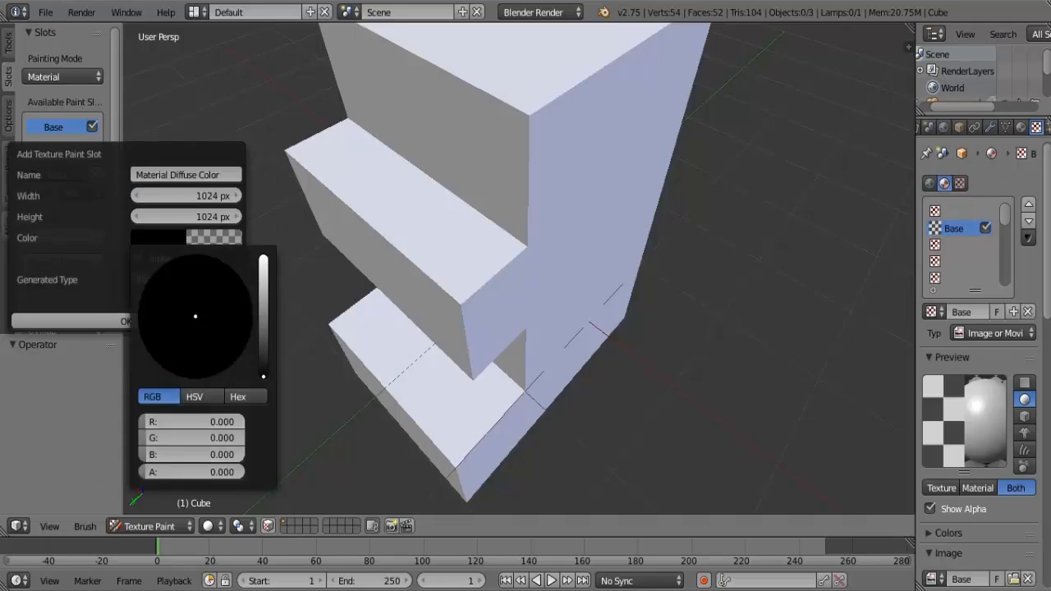
pyautogui.click(144, 471)
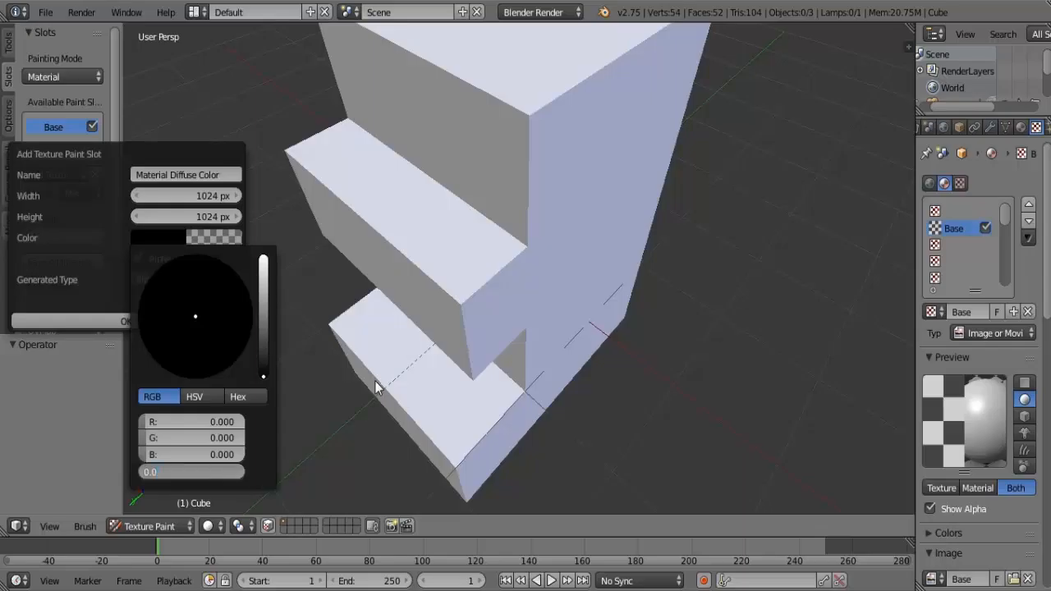
pyautogui.click(376, 387)
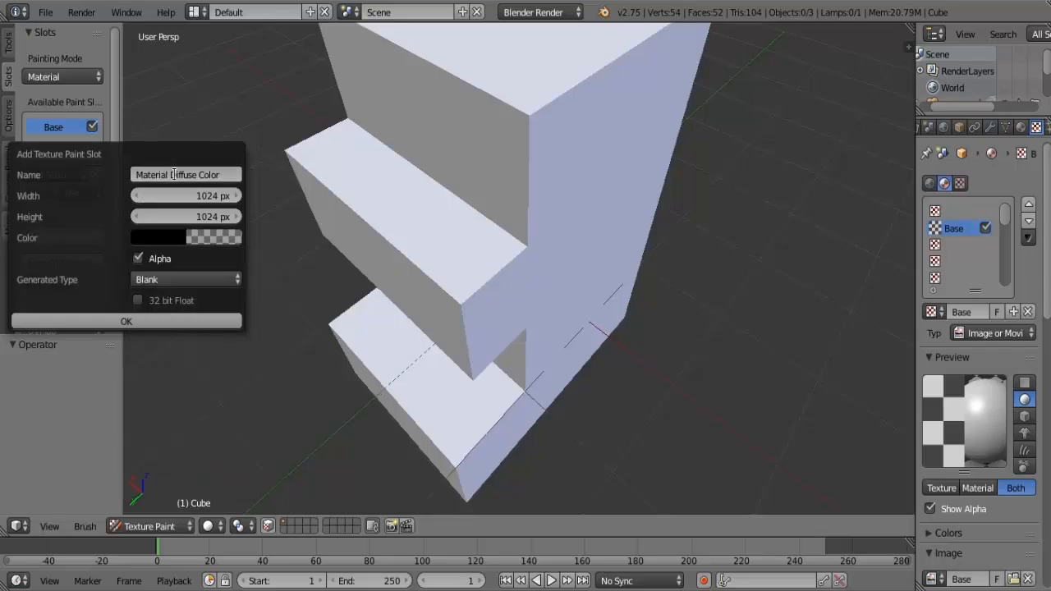
# - Name the second paint slot paint and create it
pyautogui.click(174, 175)
pyautogui.write('paint')
pyautogui.click(76, 324)
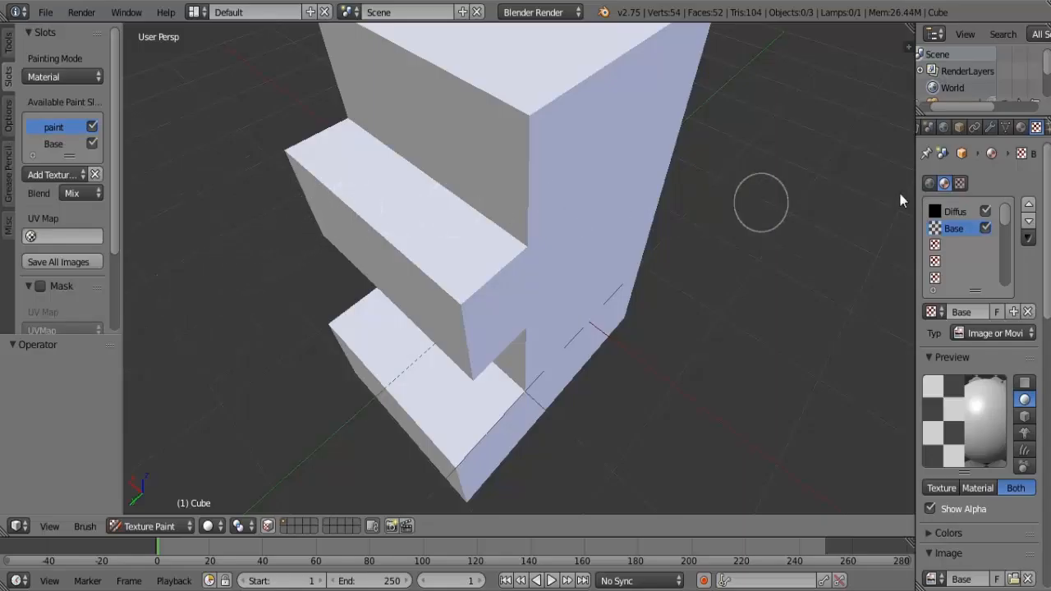
# - Turn on Show Alpha for the second Diffuse Color texture and rename the texture to paint
pyautogui.click(970, 214)
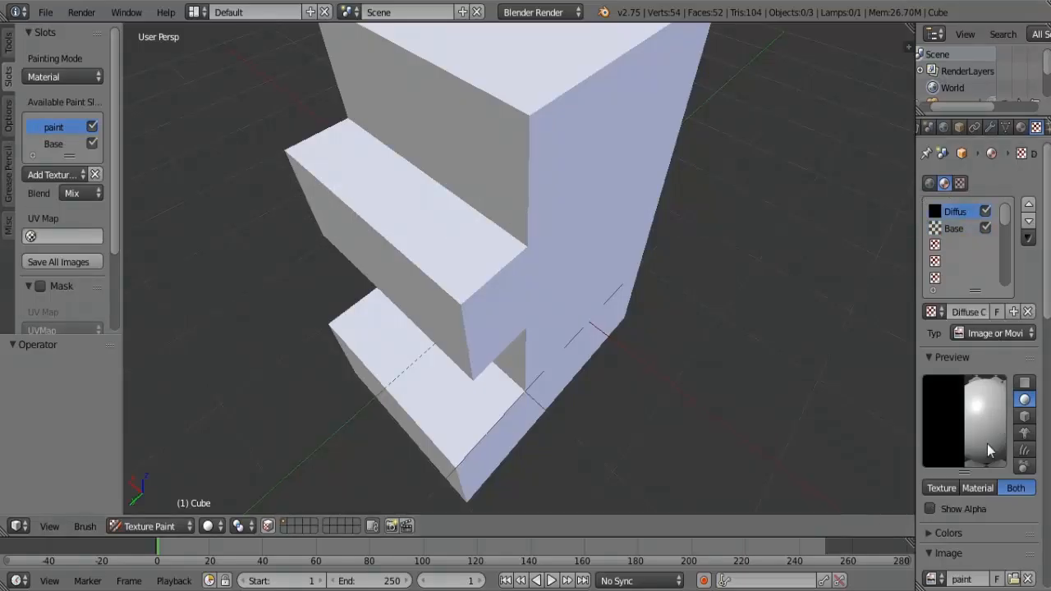
pyautogui.click(956, 509)
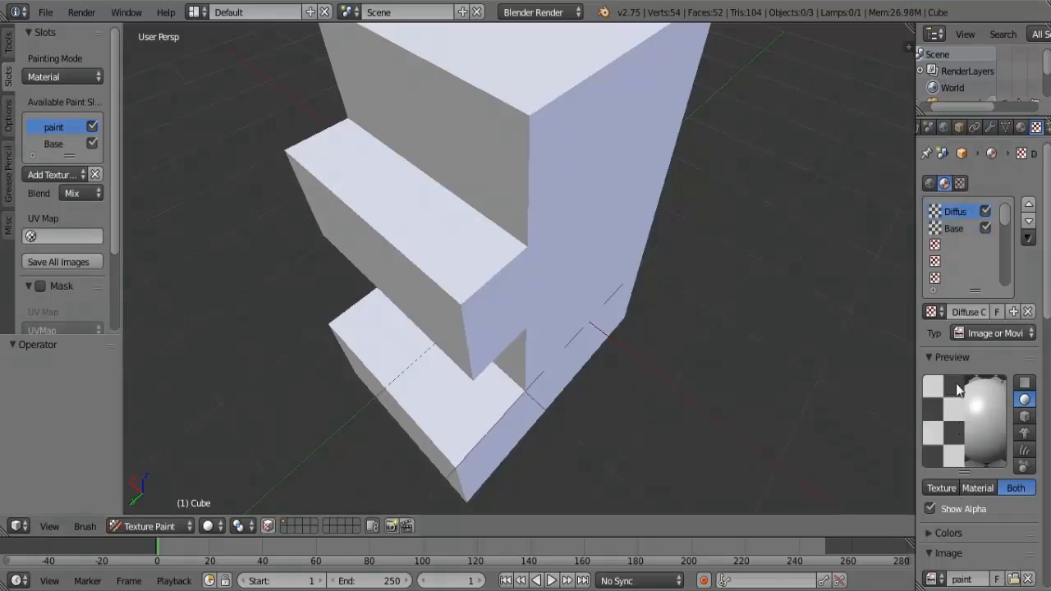
pyautogui.doubleClick(955, 212)
pyautogui.write('paint')
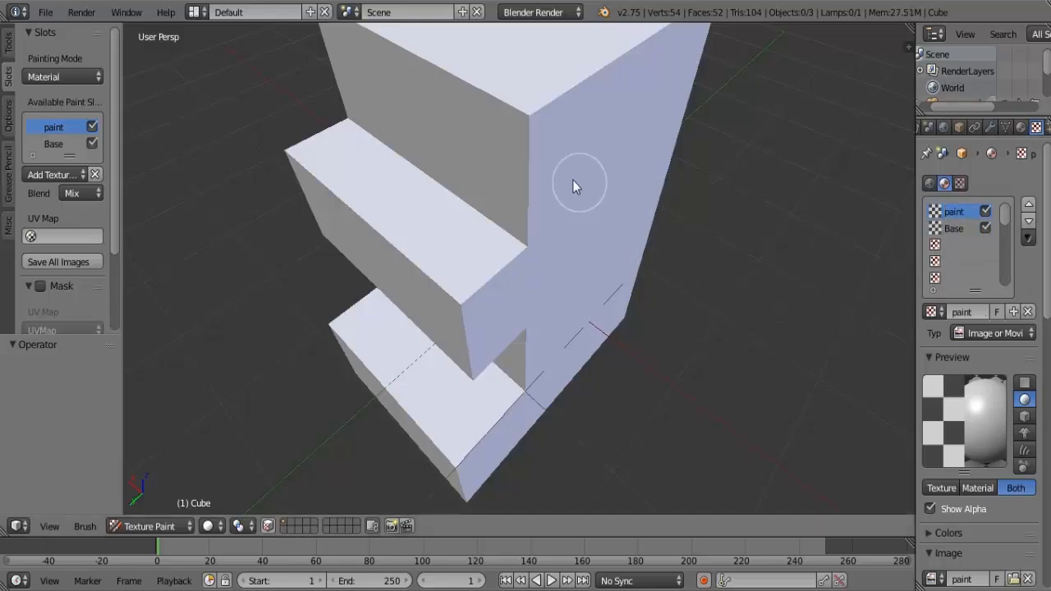
# - Paint a green test stroke across the block's upper corner, compare the Base and paint textures, and undo the stroke
pyautogui.moveTo(488, 119)
pyautogui.mouseDown()
pyautogui.moveTo(591, 123)
pyautogui.moveTo(601, 145)
pyautogui.moveTo(616, 135)
pyautogui.mouseUp()
pyautogui.click(956, 228)
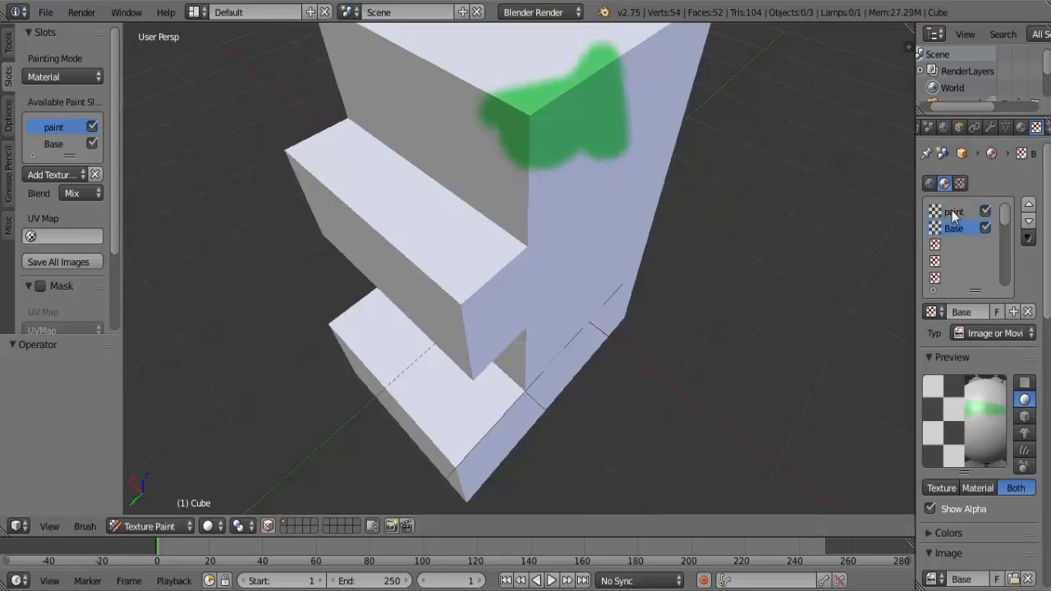
pyautogui.click(954, 214)
pyautogui.click(958, 229)
pyautogui.click(954, 212)
pyautogui.hotkey('ctrl', 'z')
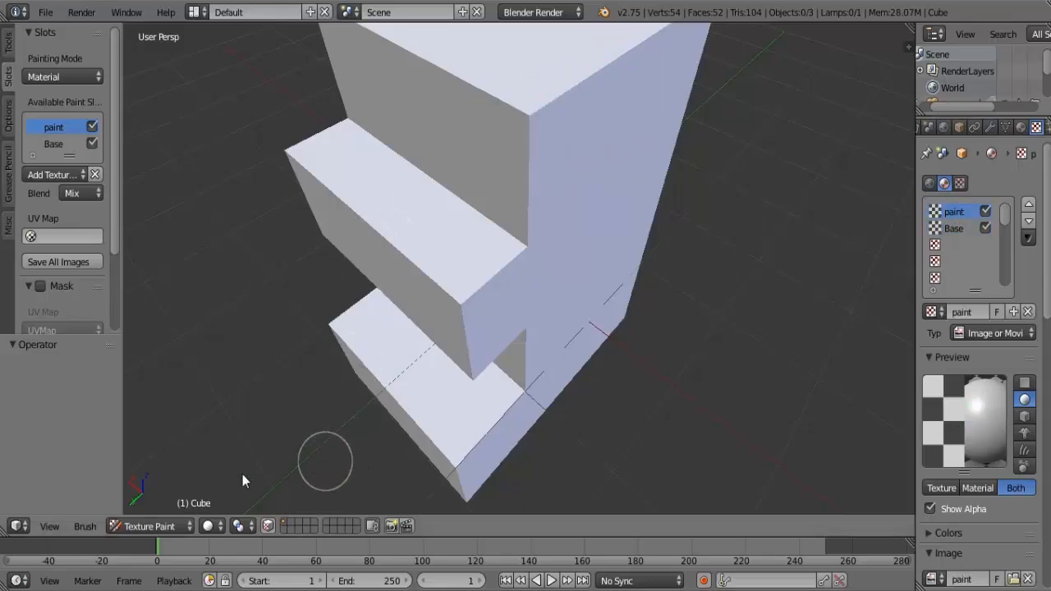
# - Show the Base image in the UV/Image Editor and save it as Base.png in the Tool Box folder
pyautogui.click(18, 526)
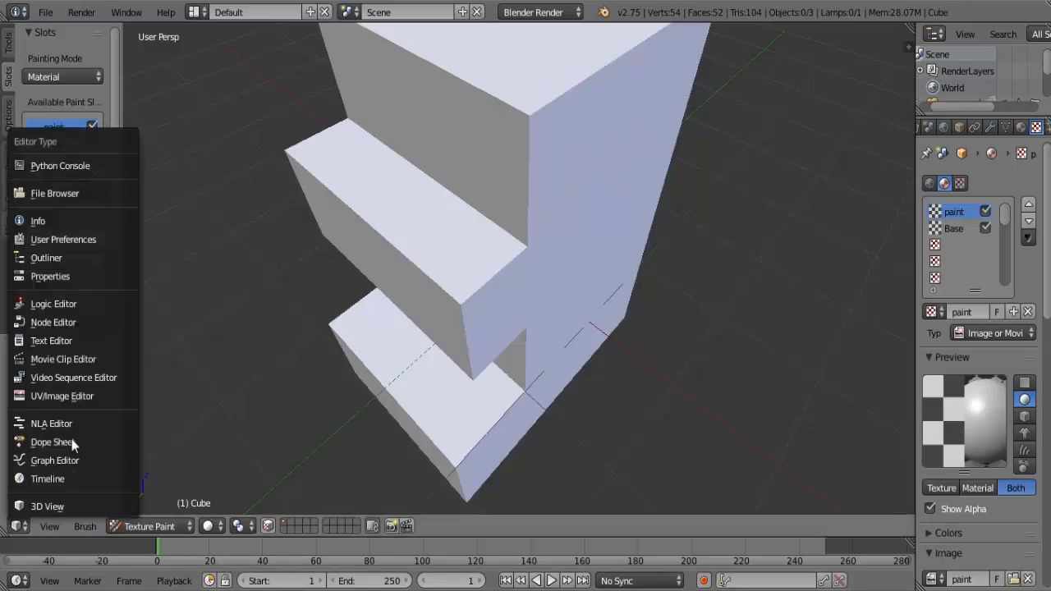
pyautogui.click(91, 398)
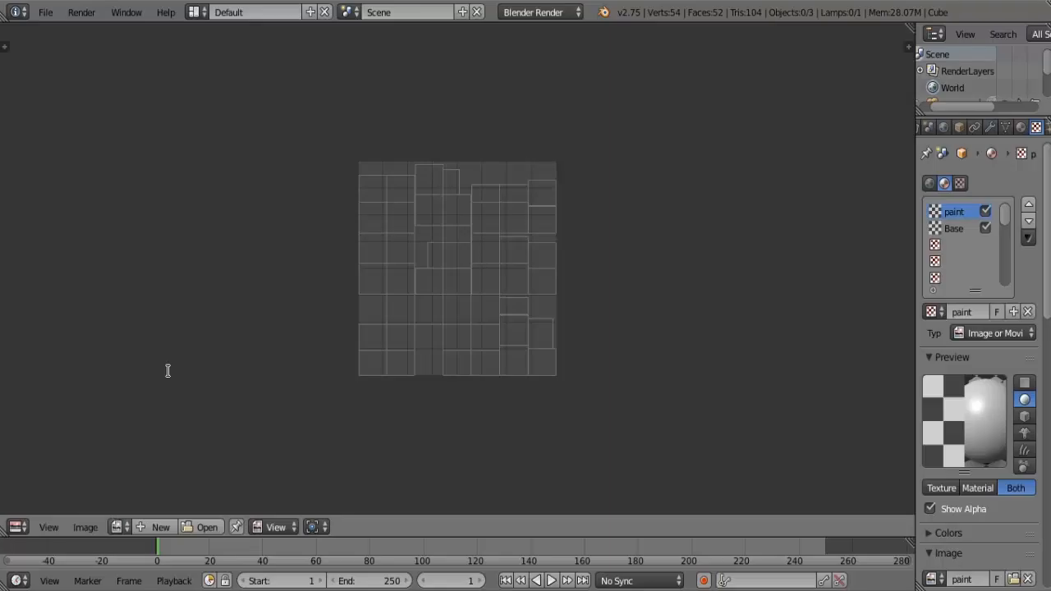
pyautogui.click(119, 527)
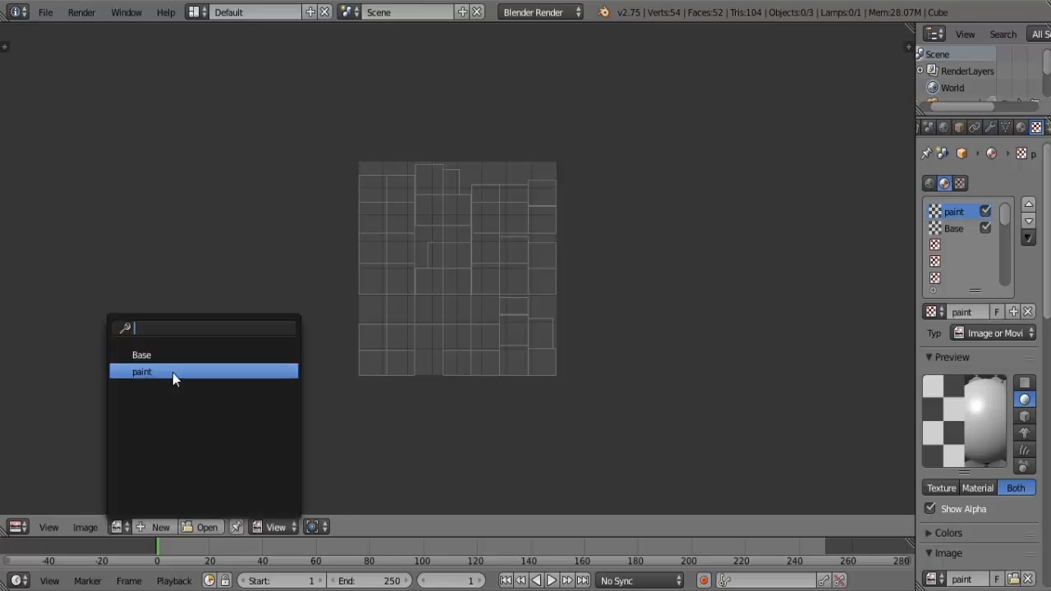
pyautogui.click(172, 373)
pyautogui.click(119, 527)
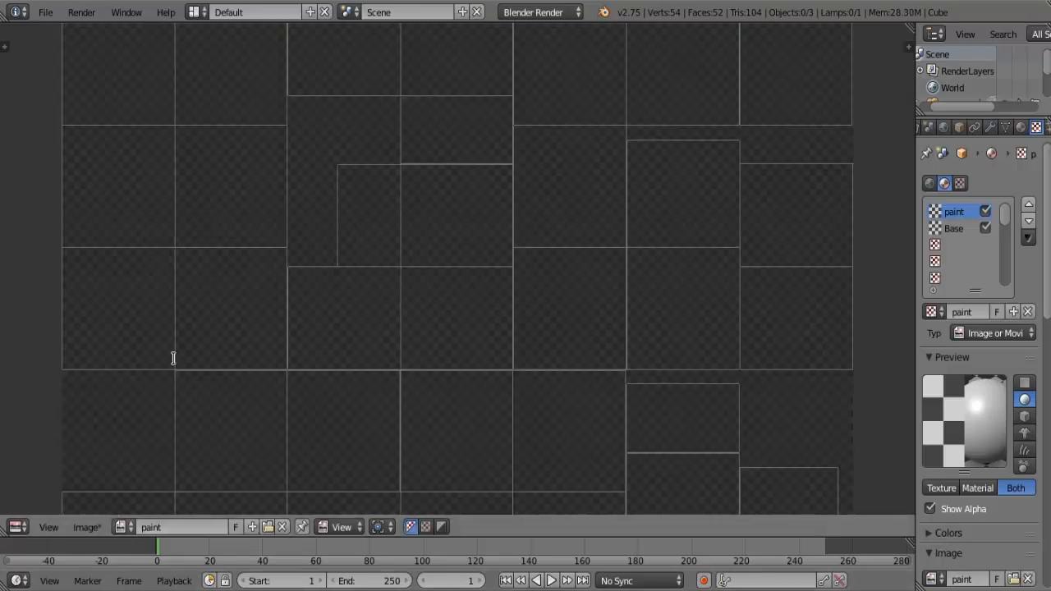
pyautogui.click(178, 358)
pyautogui.click(95, 530)
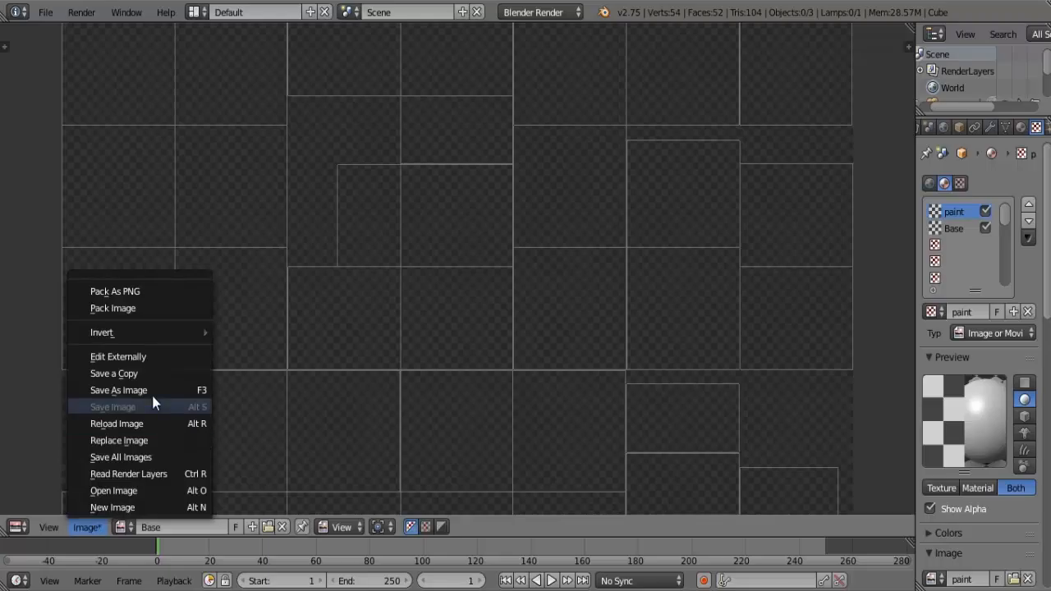
pyautogui.click(143, 396)
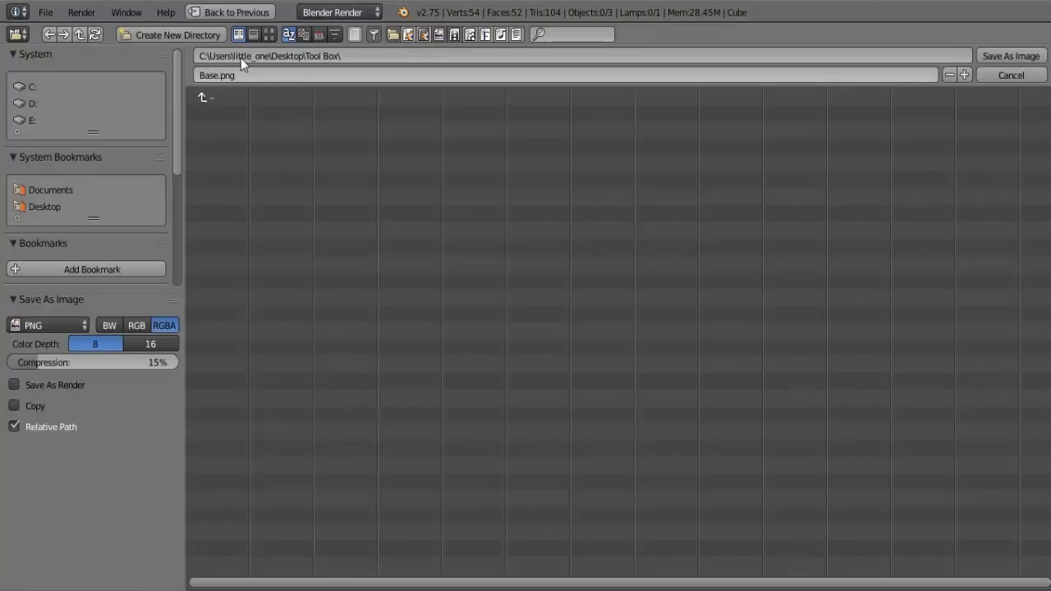
pyautogui.click(993, 50)
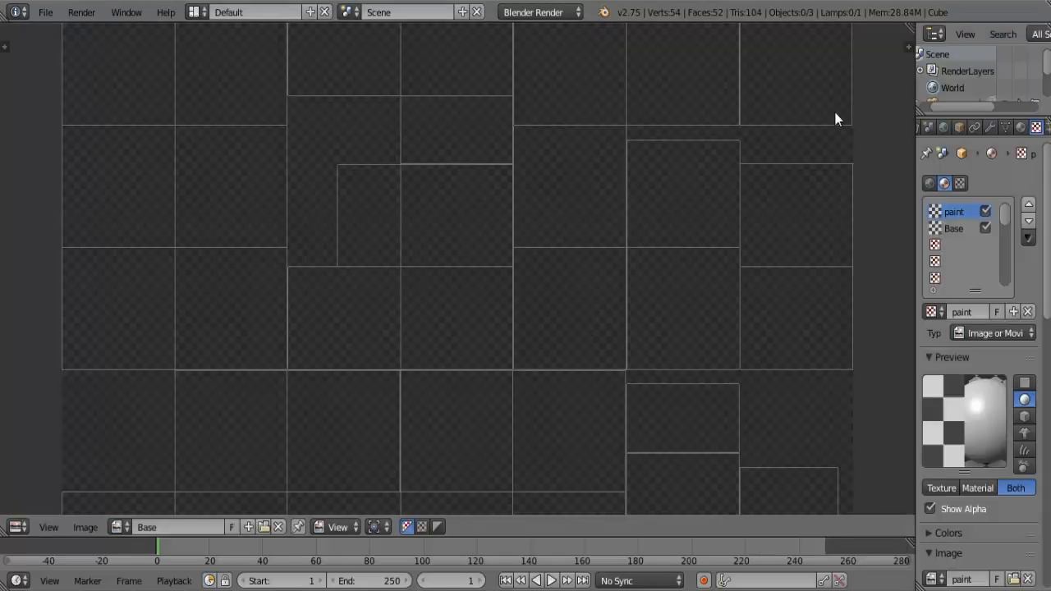
# - Show the paint image and save it as paint.png in the Tool Box folder
pyautogui.click(192, 380)
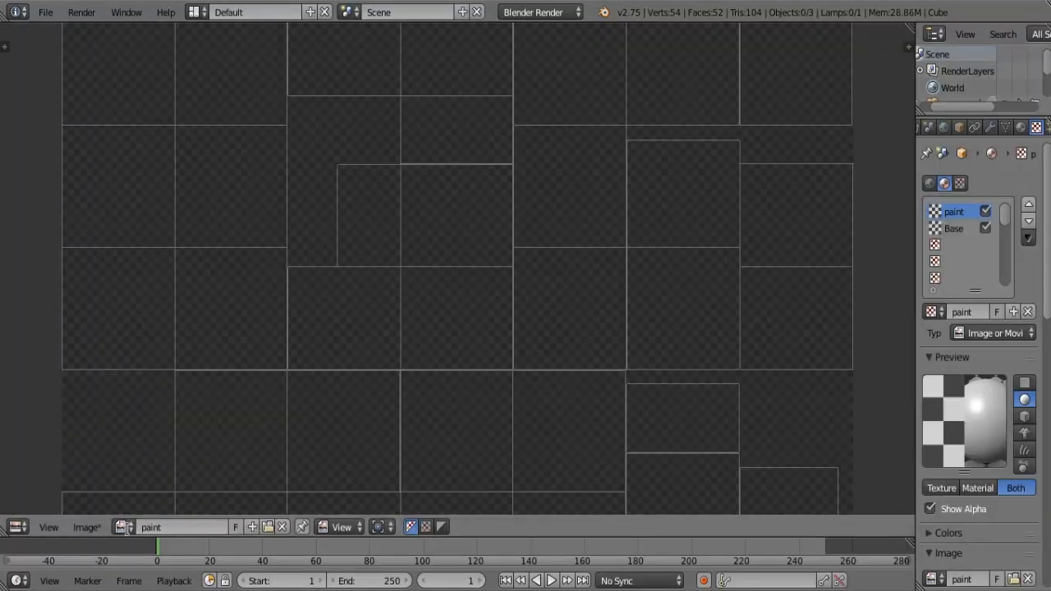
pyautogui.click(123, 528)
pyautogui.click(87, 528)
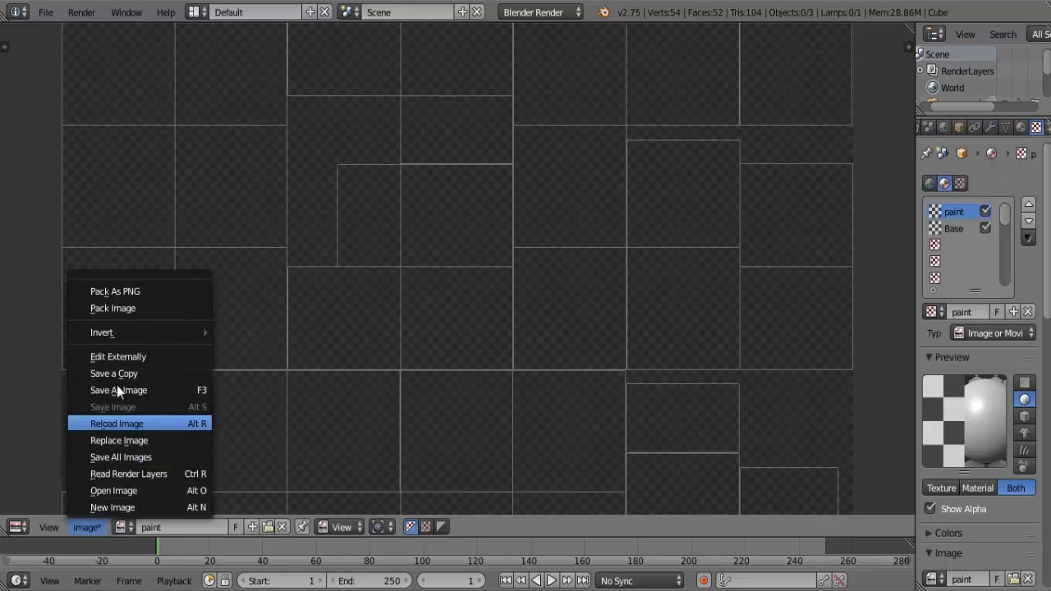
pyautogui.click(169, 388)
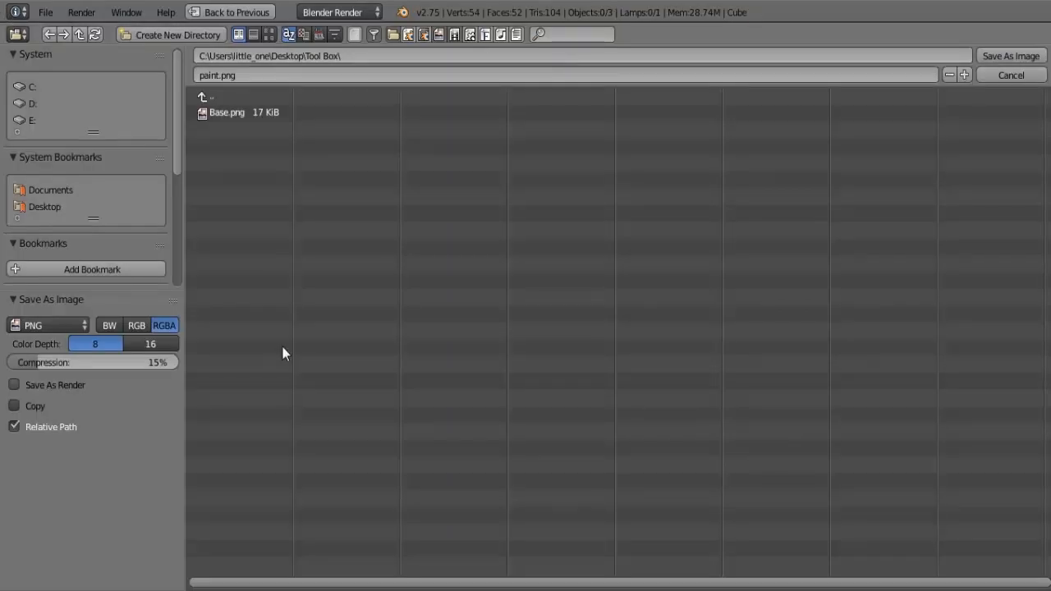
pyautogui.click(1011, 57)
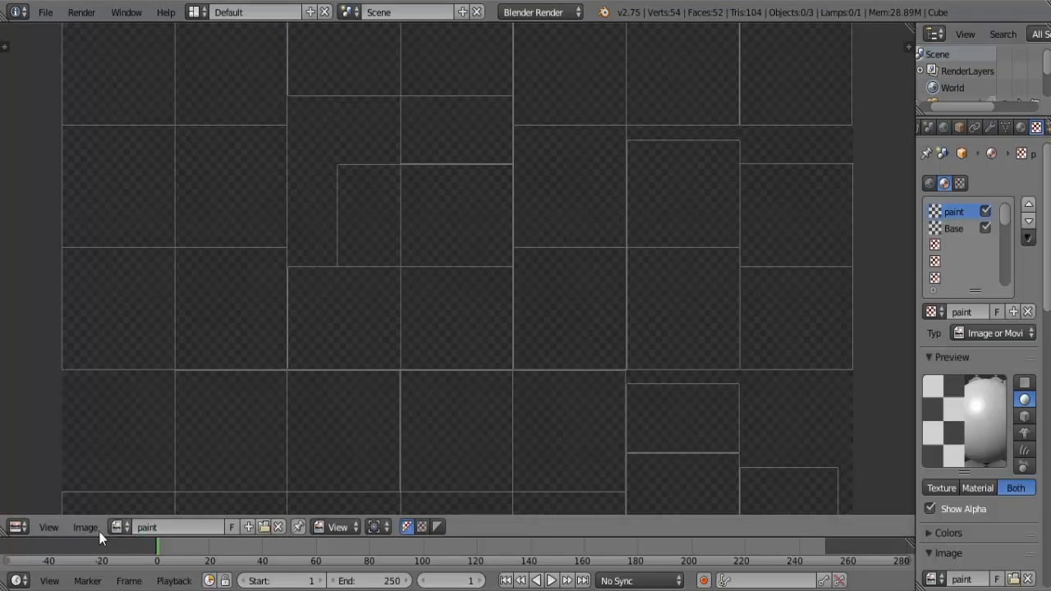
# - Switch the image editor area back to the 3D View with the block in Texture Paint mode
pyautogui.click(18, 527)
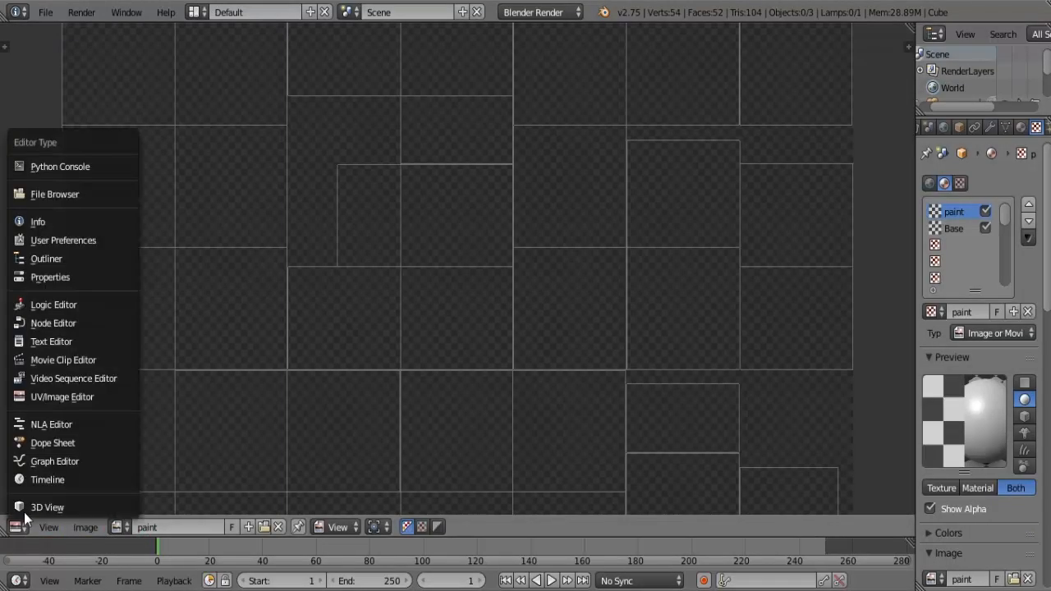
pyautogui.click(24, 511)
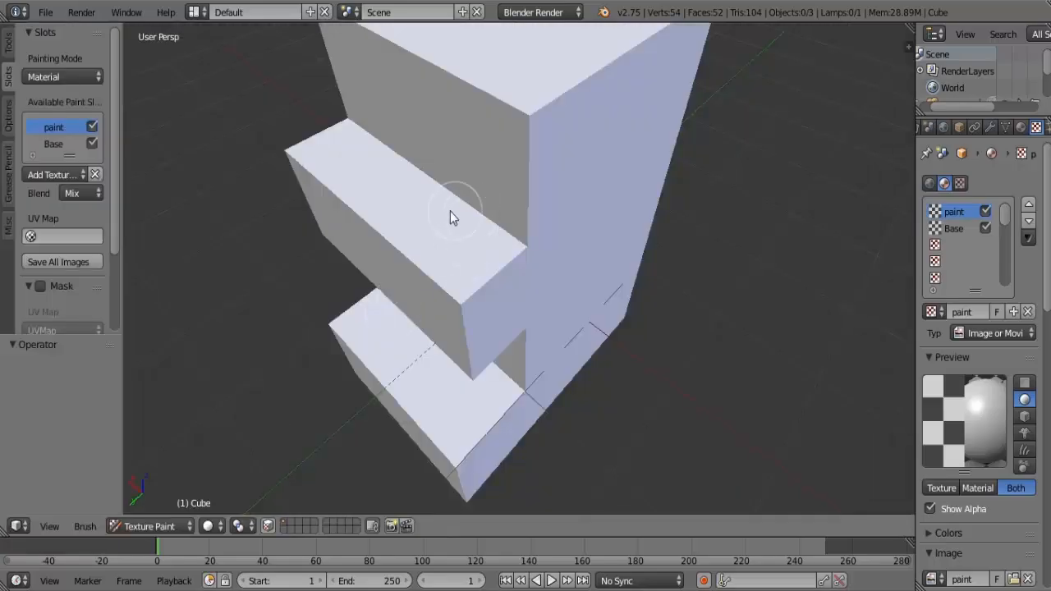
pyautogui.scroll(1, 448, 228)
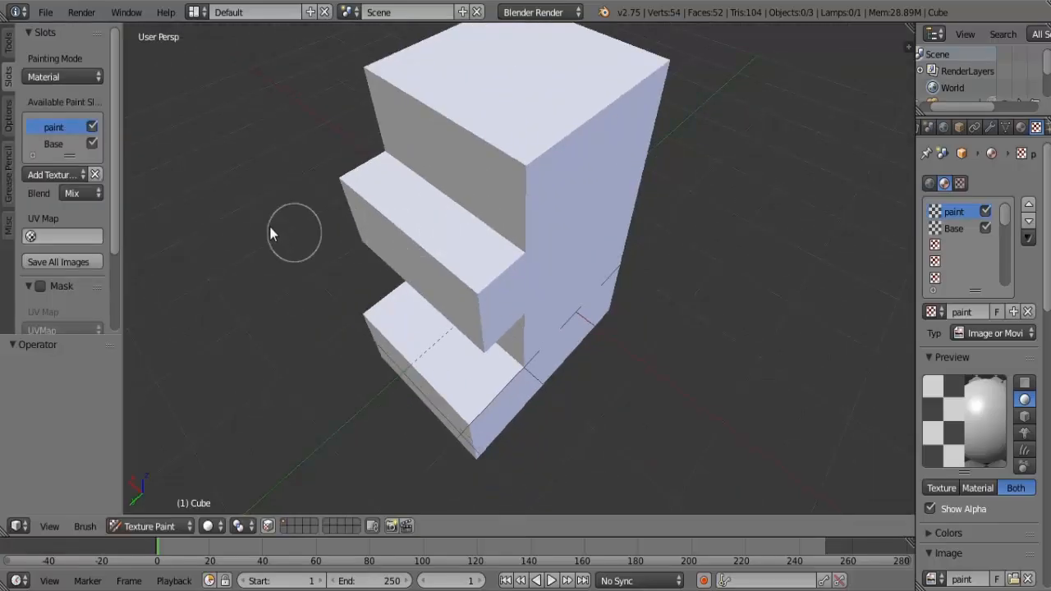
pyautogui.moveTo(404, 171); pyautogui.dragTo(361, 186, button='middle')
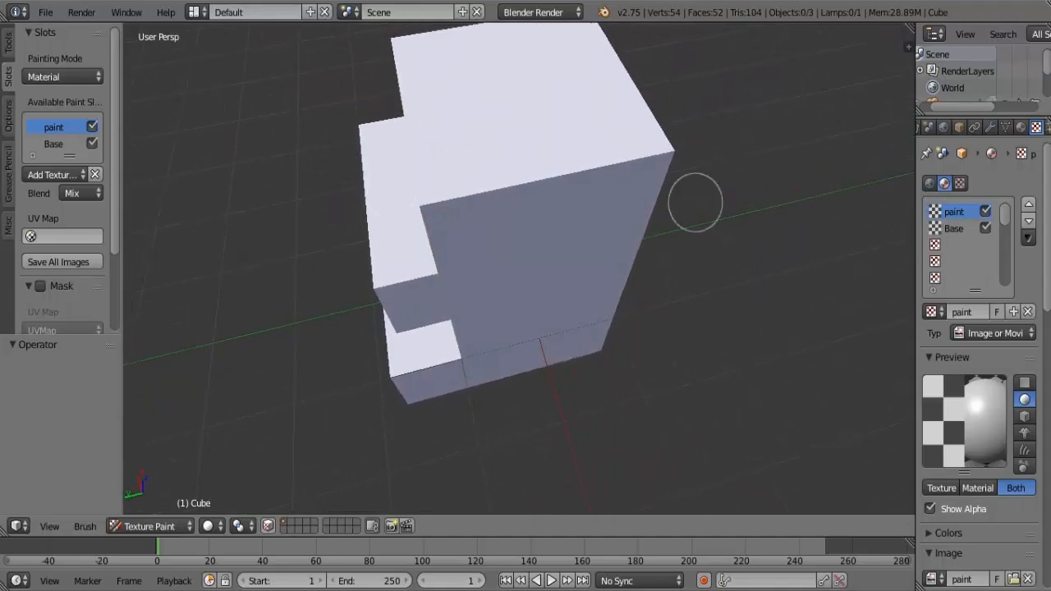
pyautogui.click(1022, 128)
pyautogui.click(1036, 127)
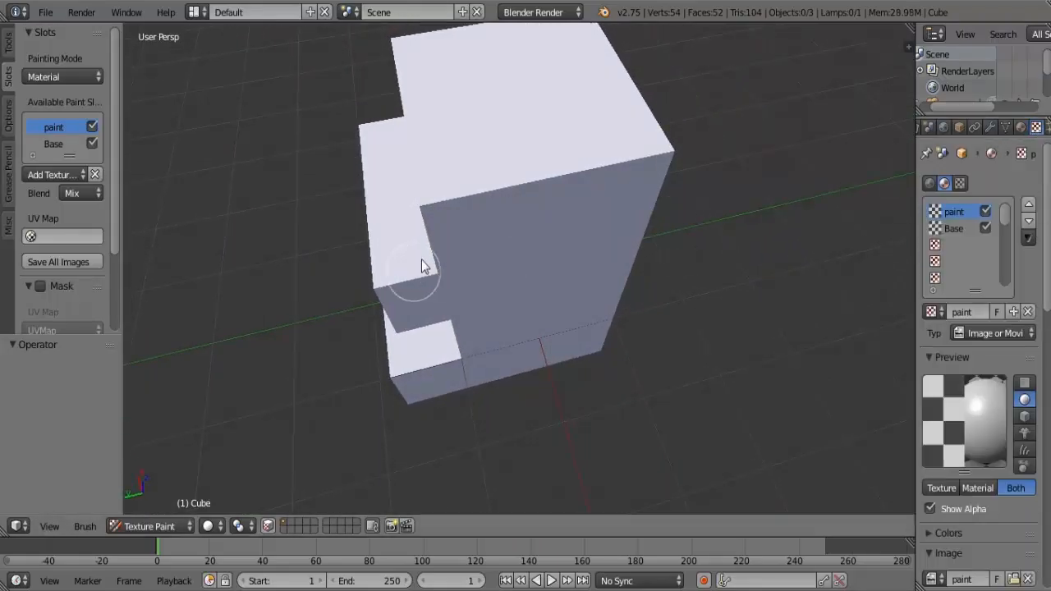
# - Paint a short test stroke near the block's upper edge and undo it
pyautogui.moveTo(505, 185)
pyautogui.mouseDown()
pyautogui.moveTo(529, 134)
pyautogui.moveTo(544, 175)
pyautogui.mouseUp()
pyautogui.hotkey('ctrl', 'z')
pyautogui.moveTo(468, 227)
pyautogui.mouseDown(button='middle')
pyautogui.moveTo(509, 198)
pyautogui.moveTo(399, 216)
pyautogui.moveTo(365, 320)
pyautogui.mouseUp(button='middle')
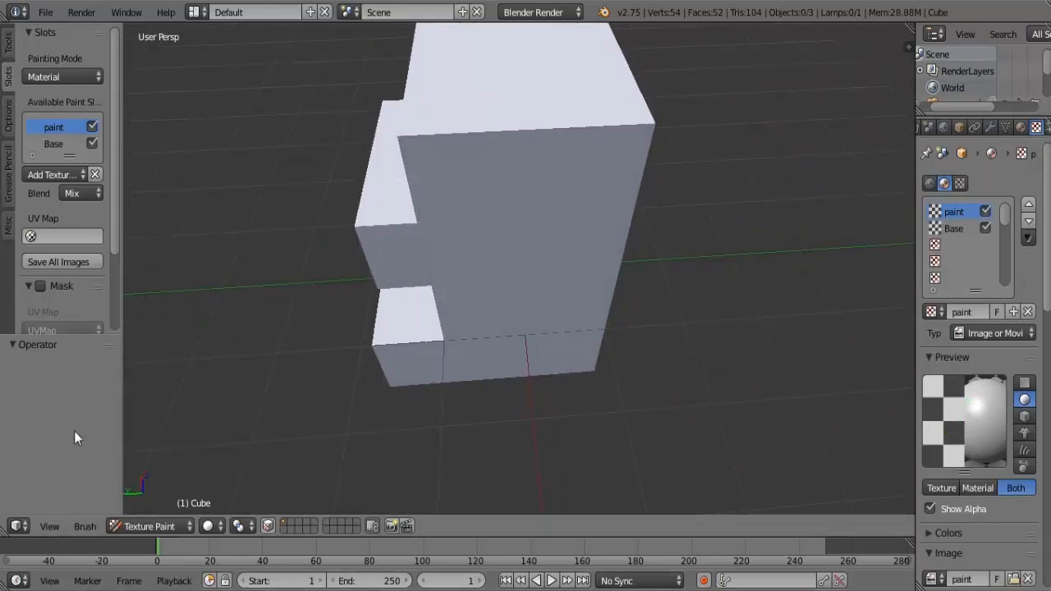
# - Set the TexDraw brush color to a light orange
pyautogui.click(8, 43)
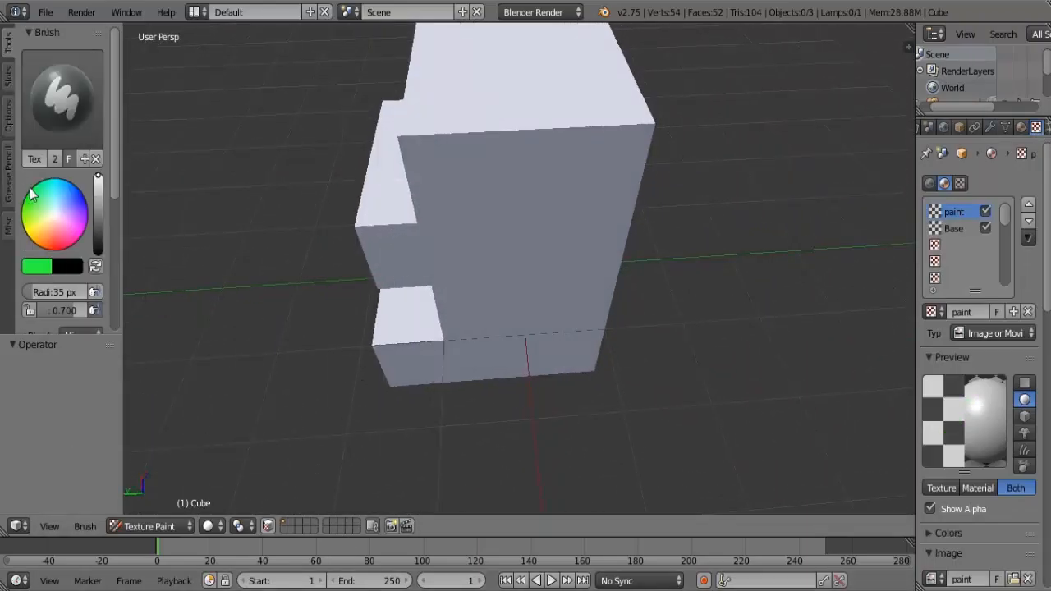
pyautogui.click(43, 205)
pyautogui.moveTo(42, 230); pyautogui.dragTo(51, 235)
# - Paint orange test strokes over the block's upper corner and undo them all
pyautogui.moveTo(550, 153)
pyautogui.mouseDown()
pyautogui.moveTo(620, 166)
pyautogui.moveTo(664, 210)
pyautogui.moveTo(628, 165)
pyautogui.mouseUp()
pyautogui.moveTo(489, 192)
pyautogui.mouseDown(button='middle')
pyautogui.moveTo(172, 224)
pyautogui.moveTo(670, 168)
pyautogui.moveTo(578, 218)
pyautogui.moveTo(699, 191)
pyautogui.moveTo(662, 204)
pyautogui.mouseUp(button='middle')
pyautogui.moveTo(572, 152)
pyautogui.mouseDown()
pyautogui.moveTo(575, 206)
pyautogui.moveTo(576, 150)
pyautogui.mouseUp()
pyautogui.hotkey('ctrl', 'z')
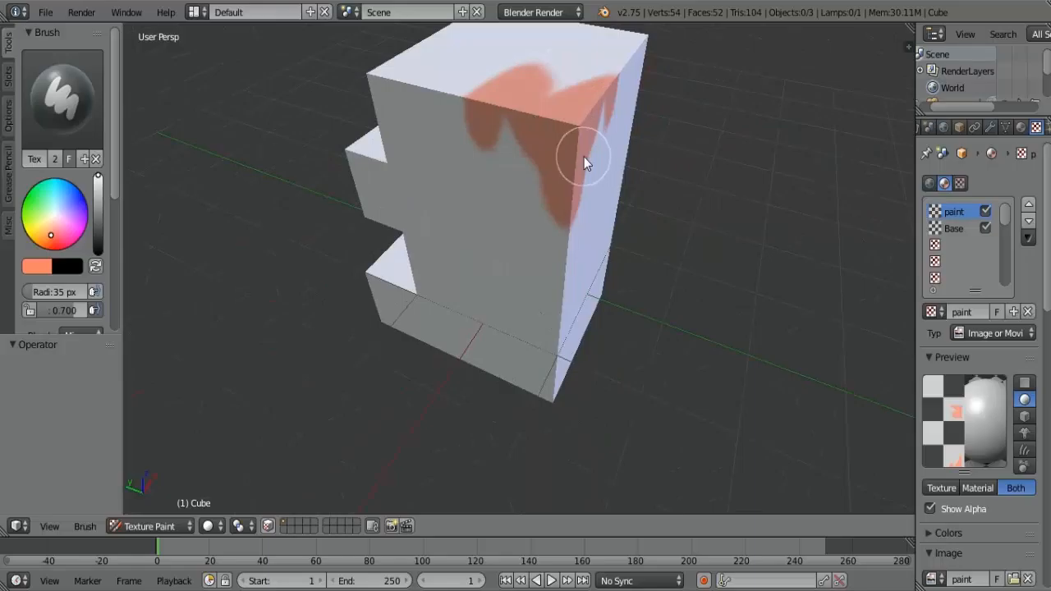
pyautogui.hotkey('ctrl', 'z')
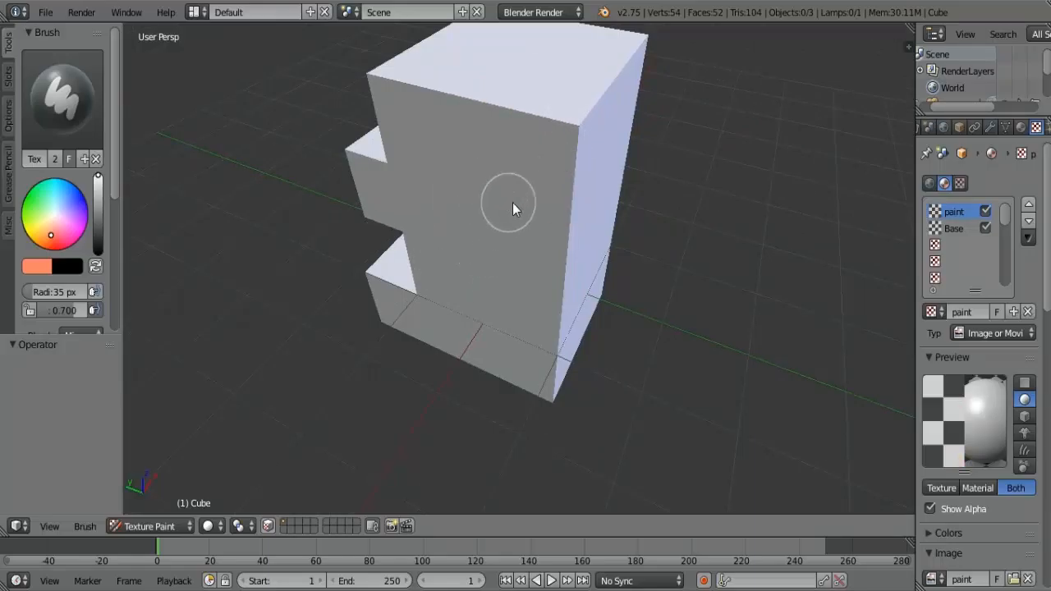
pyautogui.moveTo(513, 203)
pyautogui.mouseDown(button='middle')
pyautogui.moveTo(488, 244)
pyautogui.moveTo(510, 205)
pyautogui.moveTo(526, 207)
pyautogui.mouseUp(button='middle')
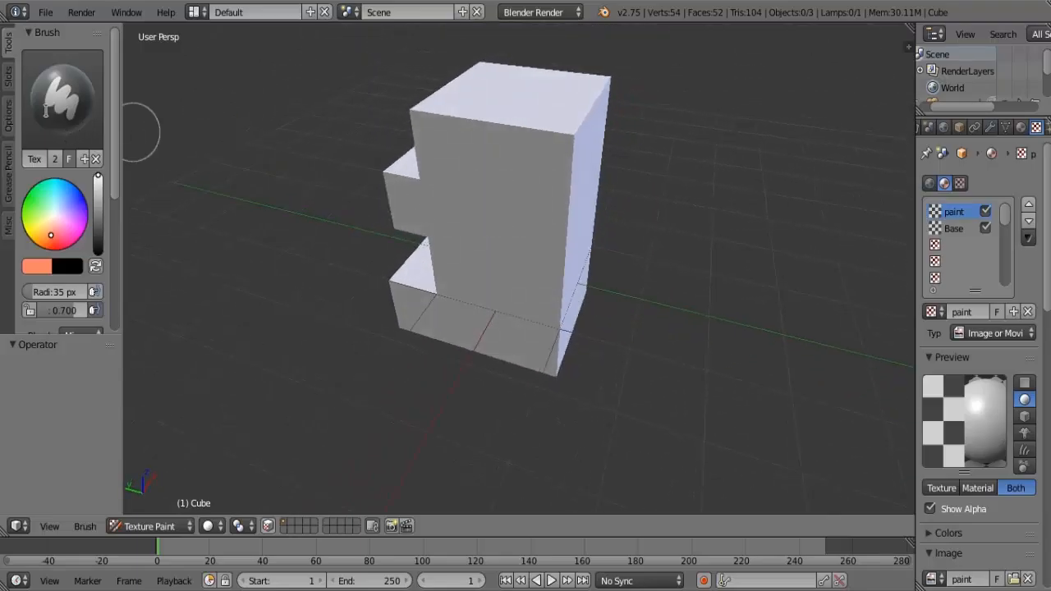
# - Choose the Fill brush and set its color to light orange
pyautogui.click(46, 111)
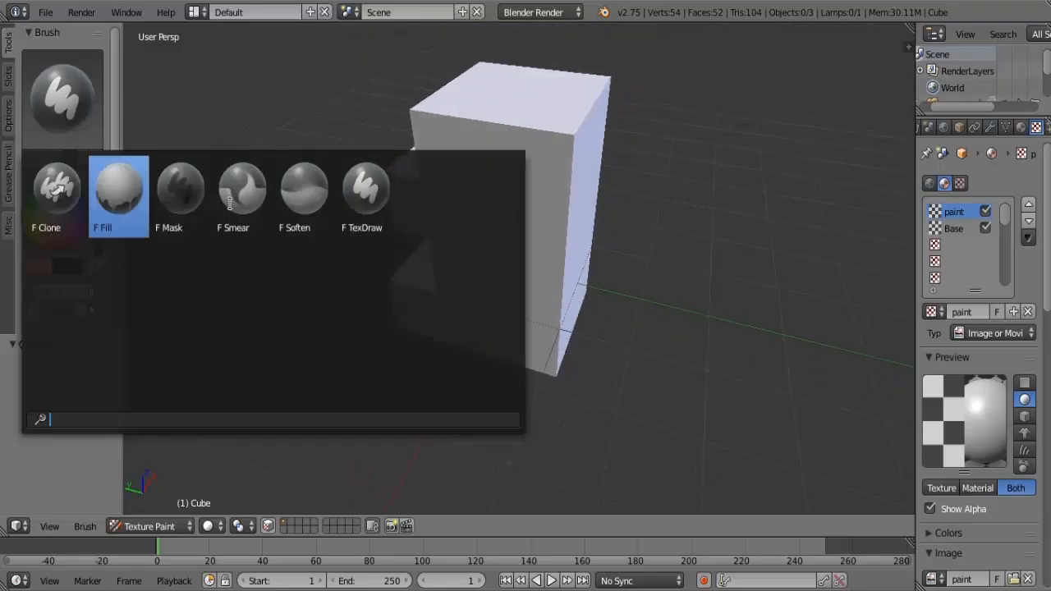
pyautogui.click(140, 209)
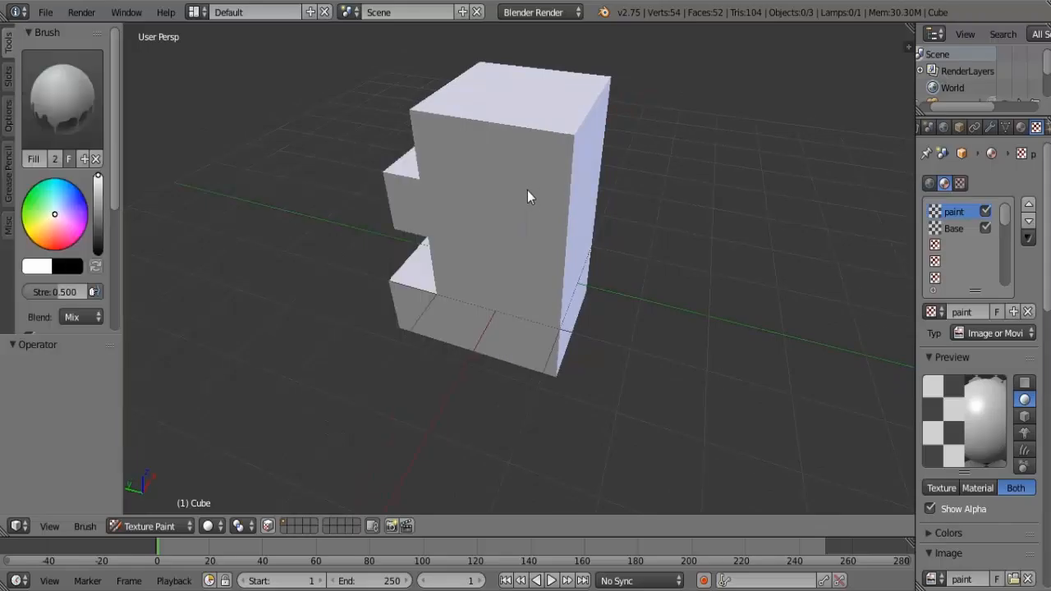
pyautogui.moveTo(74, 237); pyautogui.dragTo(49, 236)
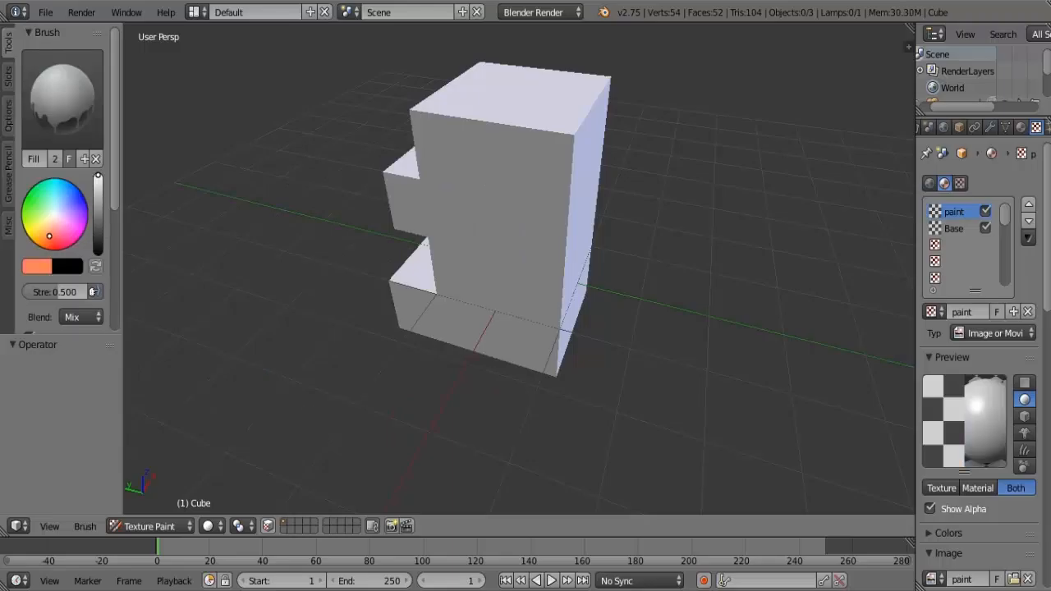
# - Fill the whole block with orange on the paint slot, repeating the fill to deepen the color
pyautogui.click(502, 182)
pyautogui.moveTo(551, 192)
pyautogui.mouseDown(button='middle')
pyautogui.moveTo(310, 192)
pyautogui.moveTo(188, 118)
pyautogui.moveTo(388, 197)
pyautogui.moveTo(570, 157)
pyautogui.moveTo(540, 167)
pyautogui.moveTo(547, 205)
pyautogui.moveTo(298, 188)
pyautogui.moveTo(568, 200)
pyautogui.mouseUp(button='middle')
pyautogui.click(539, 195)
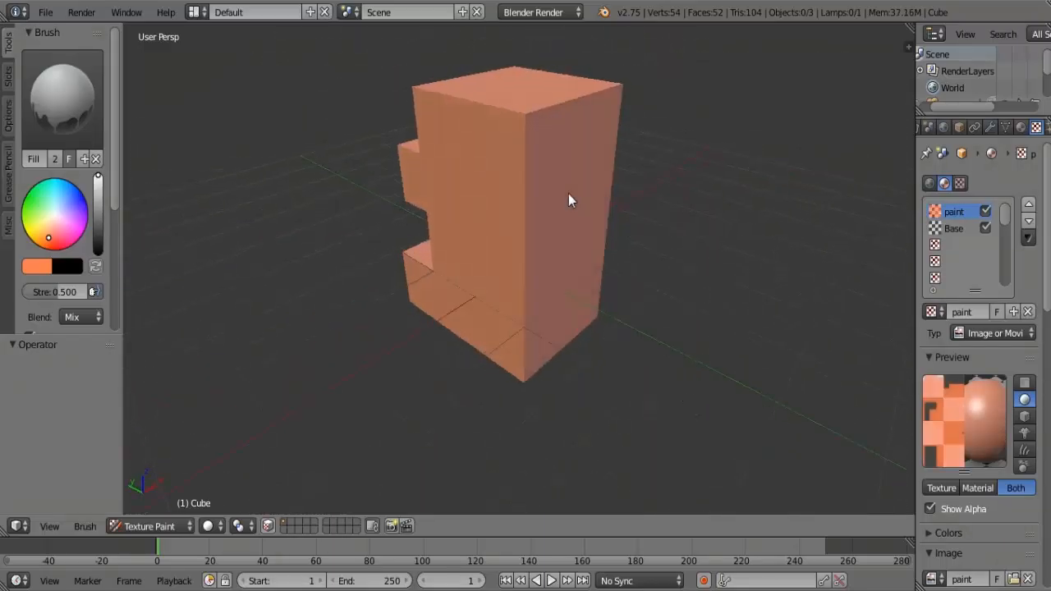
pyautogui.click(570, 199)
pyautogui.click(523, 211)
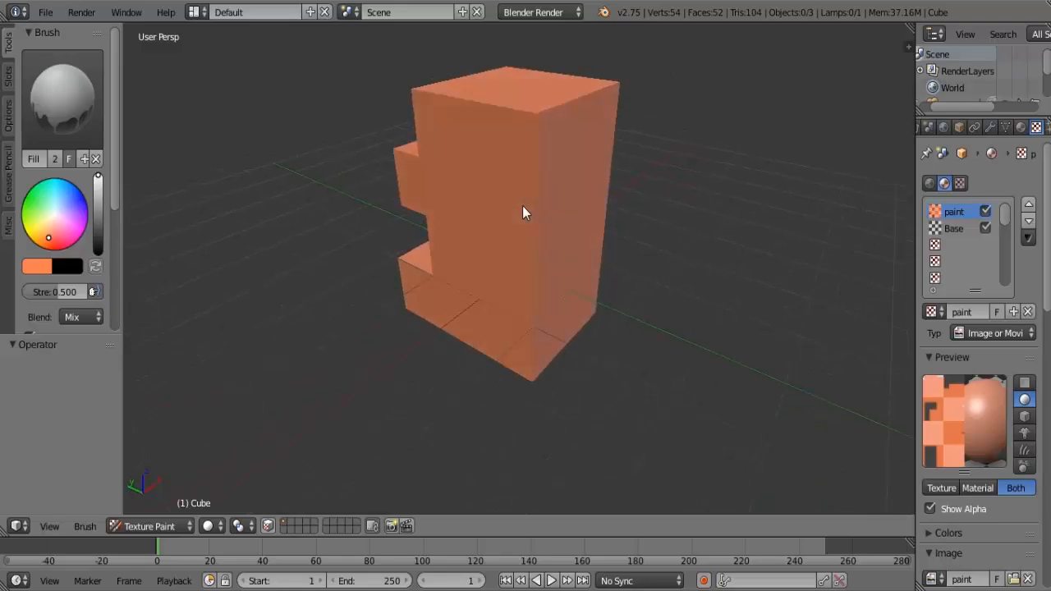
pyautogui.moveTo(488, 198); pyautogui.dragTo(615, 207, button='middle')
pyautogui.scroll(-3, 72, 214)
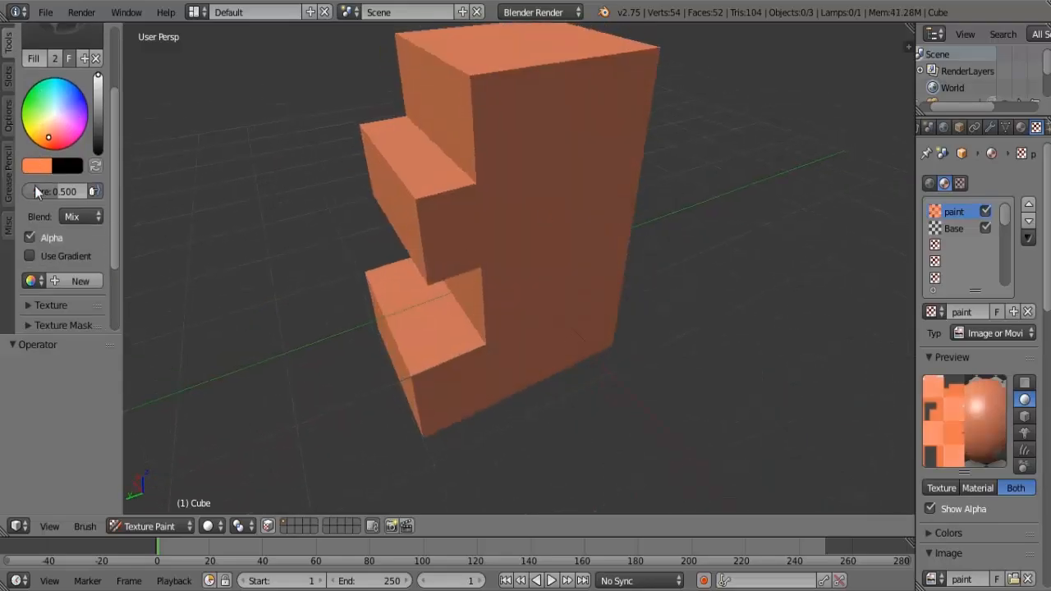
pyautogui.scroll(3, 74, 216)
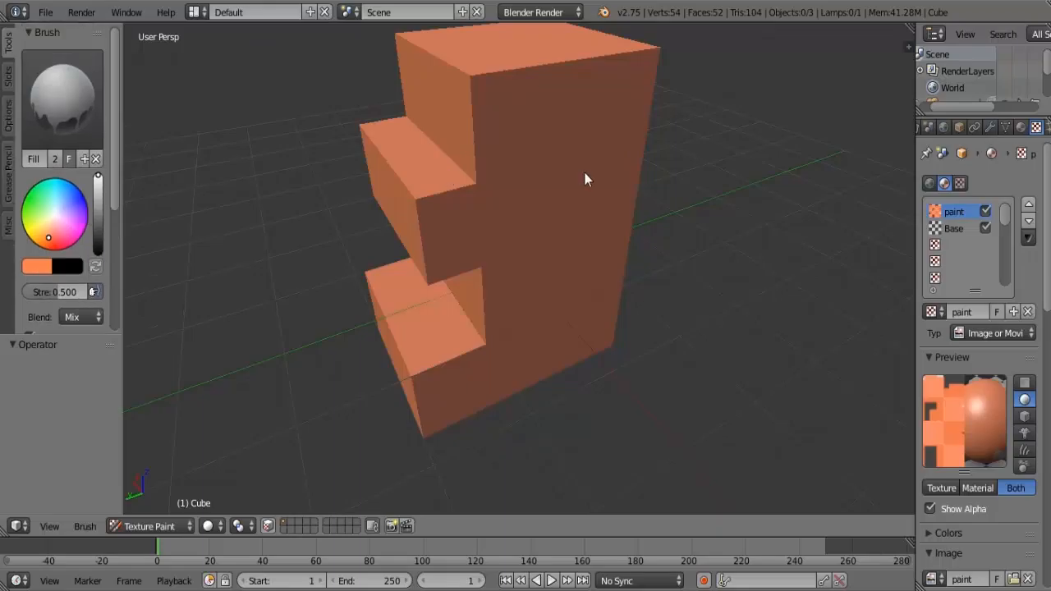
pyautogui.moveTo(587, 174)
pyautogui.mouseDown(button='middle')
pyautogui.moveTo(549, 228)
pyautogui.moveTo(431, 161)
pyautogui.moveTo(503, 165)
pyautogui.moveTo(433, 190)
pyautogui.moveTo(518, 209)
pyautogui.moveTo(348, 228)
pyautogui.mouseUp(button='middle')
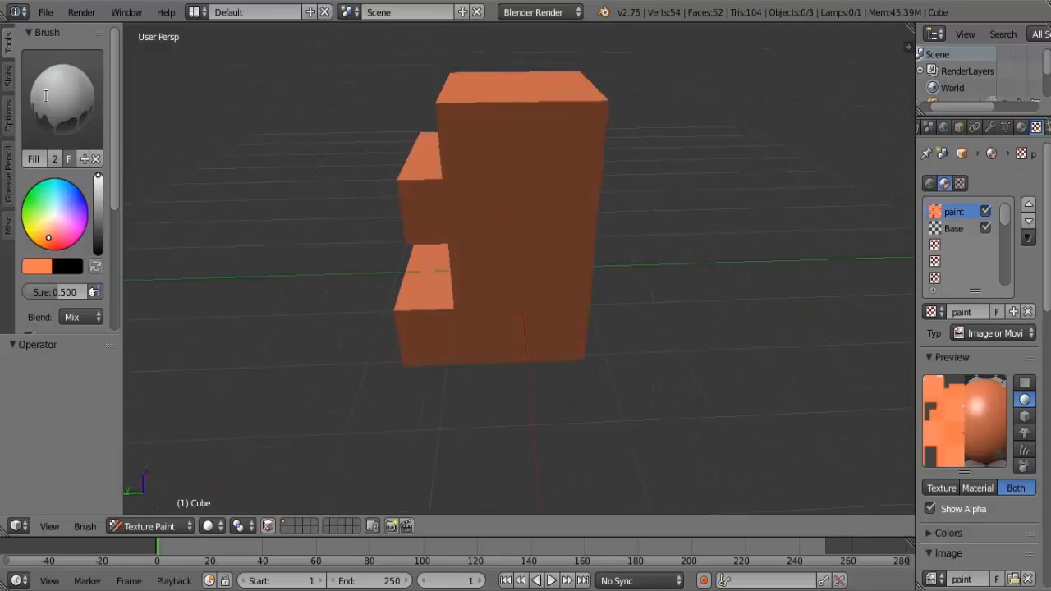
# - Switch back to the TexDraw brush and face the block's stepped side
pyautogui.click(45, 96)
pyautogui.click(366, 193)
pyautogui.moveTo(467, 173); pyautogui.dragTo(563, 183, button='middle')
pyautogui.scroll(4, 418, 212)
pyautogui.moveTo(418, 206); pyautogui.dragTo(512, 224, button='middle')
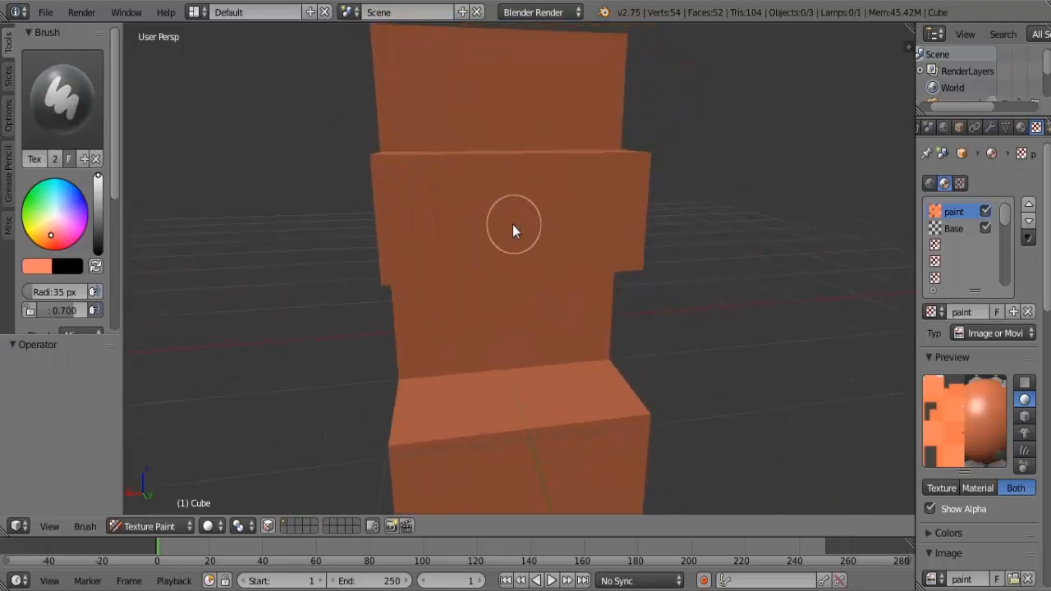
# - Try light pinkish-gray strokes in two brightness levels on the front face of the protruding step, undoing each one
pyautogui.scroll(2, 513, 224)
pyautogui.scroll(2, 512, 212)
pyautogui.scroll(-2, 393, 215)
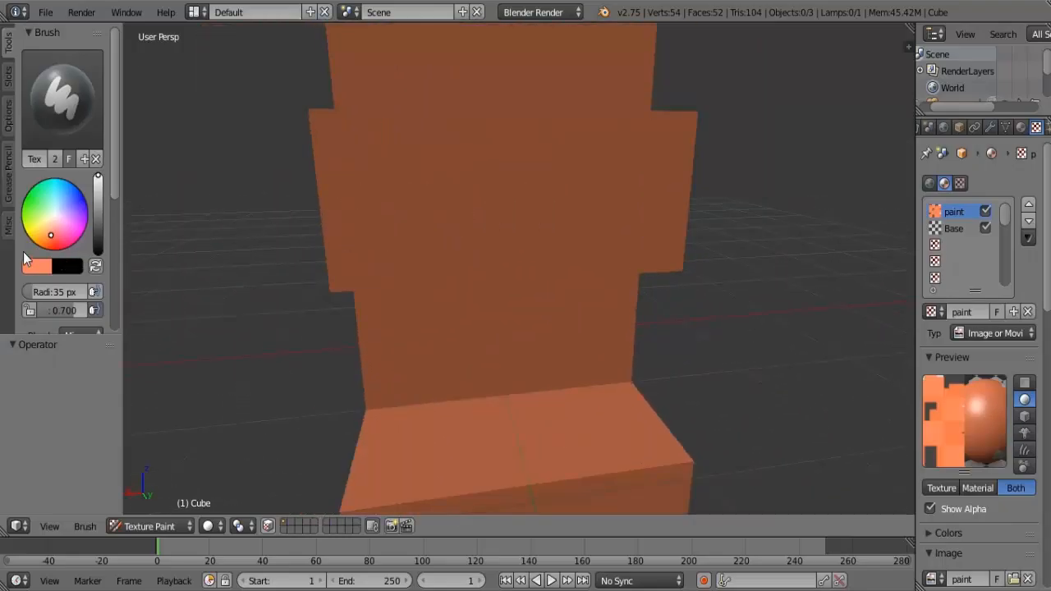
pyautogui.moveTo(97, 211)
pyautogui.mouseDown()
pyautogui.moveTo(98, 234)
pyautogui.moveTo(99, 196)
pyautogui.mouseUp()
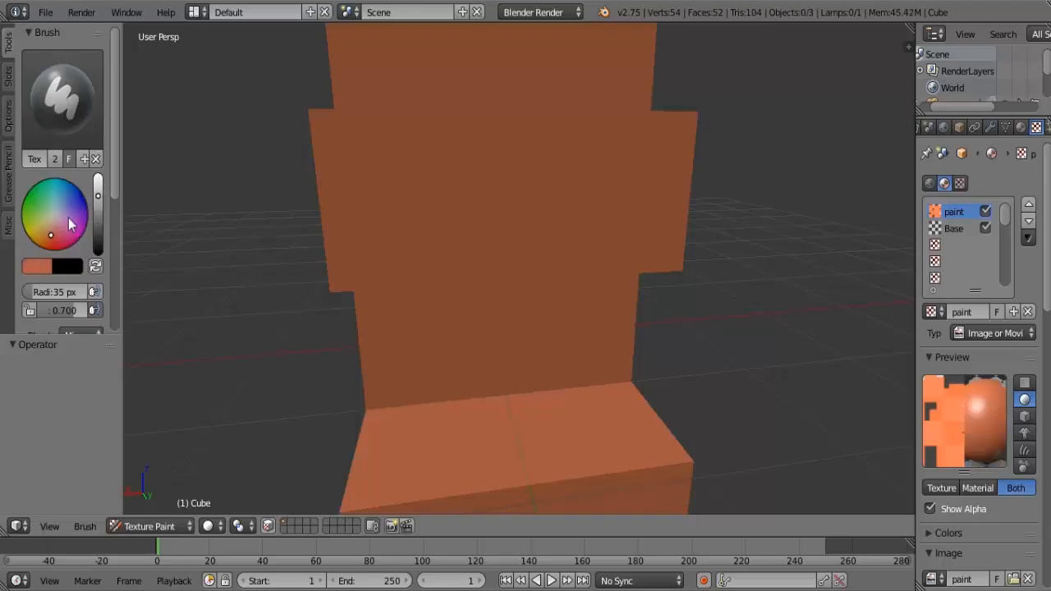
pyautogui.click(54, 217)
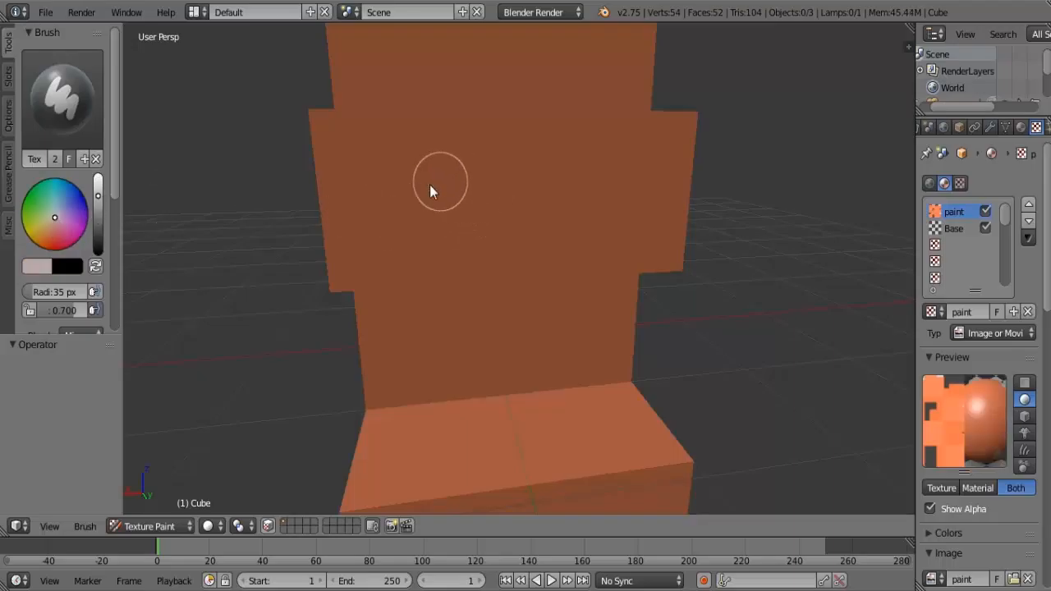
pyautogui.moveTo(429, 186)
pyautogui.mouseDown()
pyautogui.moveTo(540, 201)
pyautogui.moveTo(423, 206)
pyautogui.mouseUp()
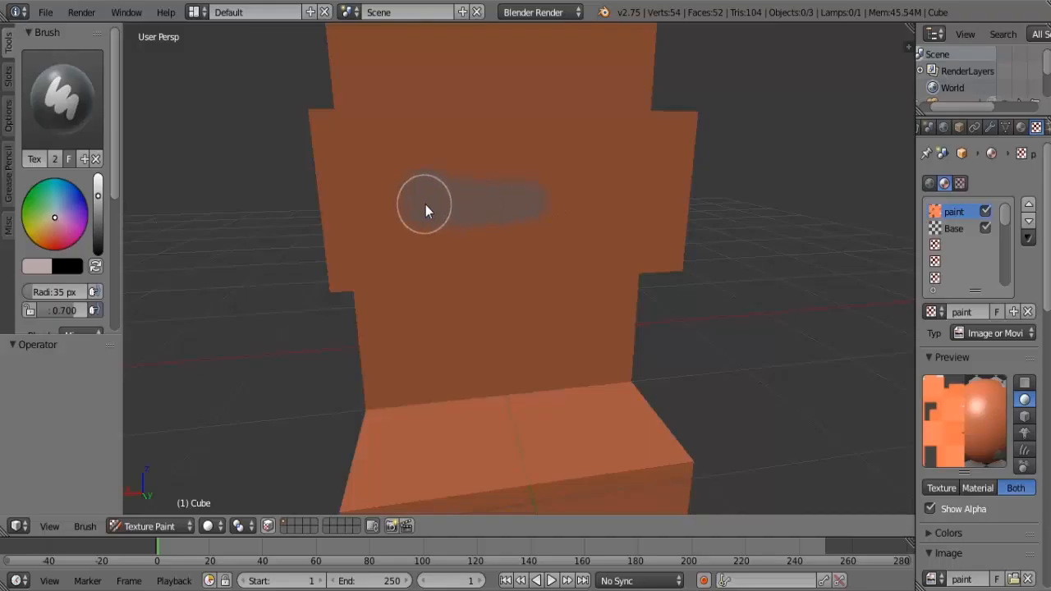
pyautogui.hotkey('ctrl', 'z')
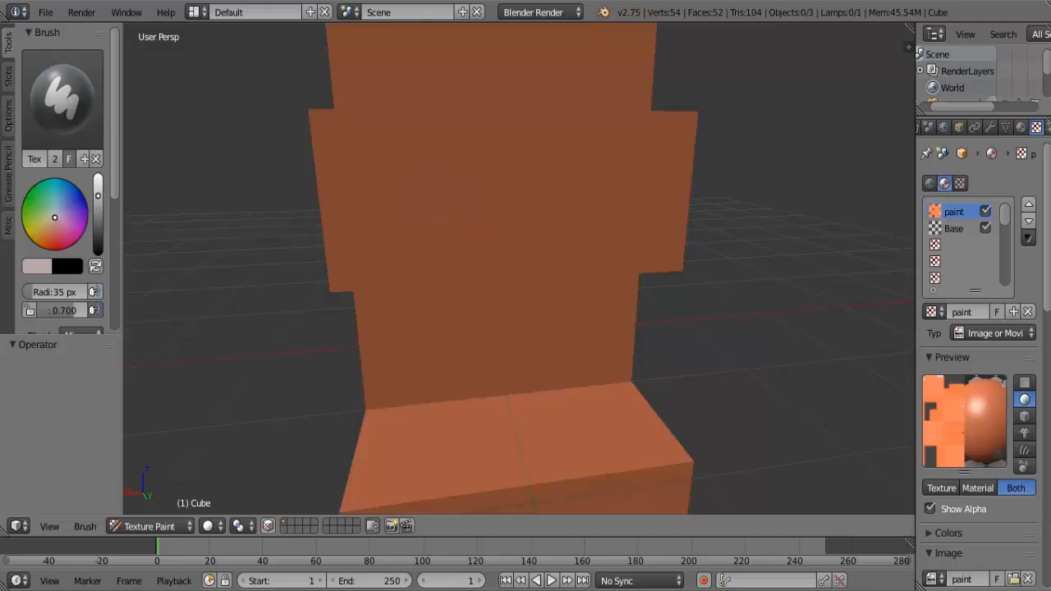
pyautogui.moveTo(98, 196); pyautogui.dragTo(98, 184)
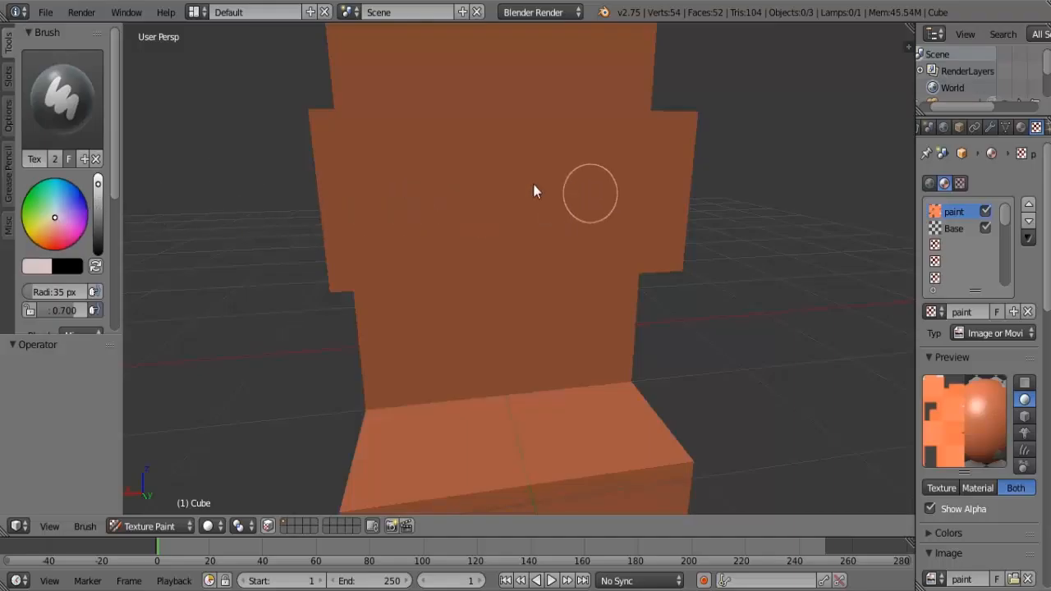
pyautogui.moveTo(591, 193); pyautogui.dragTo(470, 185)
pyautogui.moveTo(556, 190)
pyautogui.mouseDown()
pyautogui.moveTo(547, 207)
pyautogui.moveTo(690, 178)
pyautogui.moveTo(651, 205)
pyautogui.mouseUp()
pyautogui.hotkey('ctrl', 'z')
# - Set the brush color to grayish beige and paint over the entire front face of the protruding step
pyautogui.moveTo(99, 221); pyautogui.dragTo(98, 175)
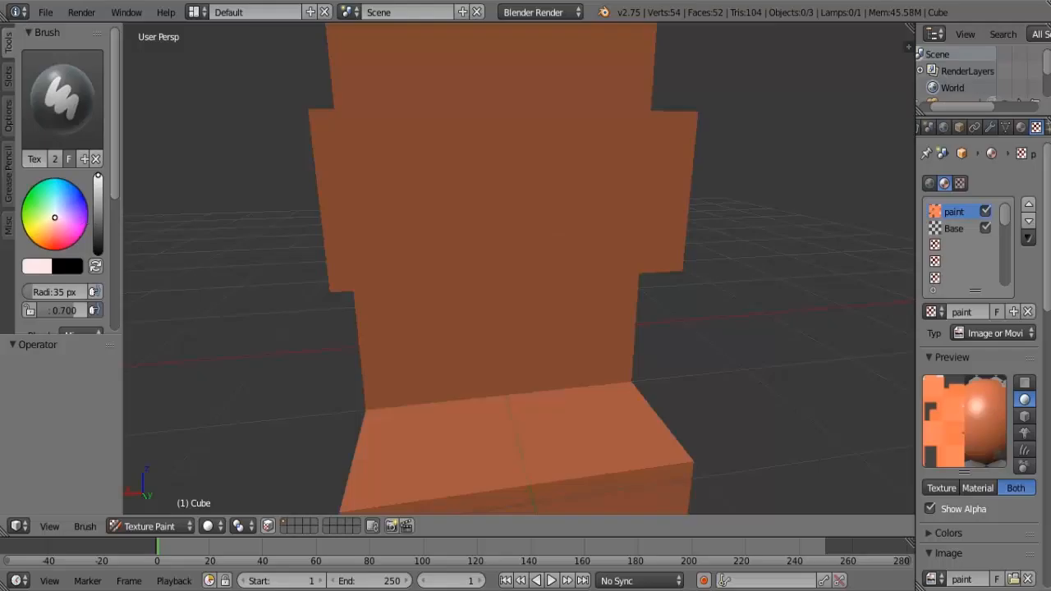
pyautogui.moveTo(54, 217); pyautogui.dragTo(51, 220)
pyautogui.moveTo(98, 175); pyautogui.dragTo(98, 195)
pyautogui.moveTo(575, 215)
pyautogui.mouseDown()
pyautogui.moveTo(469, 211)
pyautogui.moveTo(548, 220)
pyautogui.mouseUp()
pyautogui.moveTo(554, 221)
pyautogui.mouseDown(button='middle')
pyautogui.moveTo(479, 221)
pyautogui.moveTo(565, 216)
pyautogui.mouseUp(button='middle')
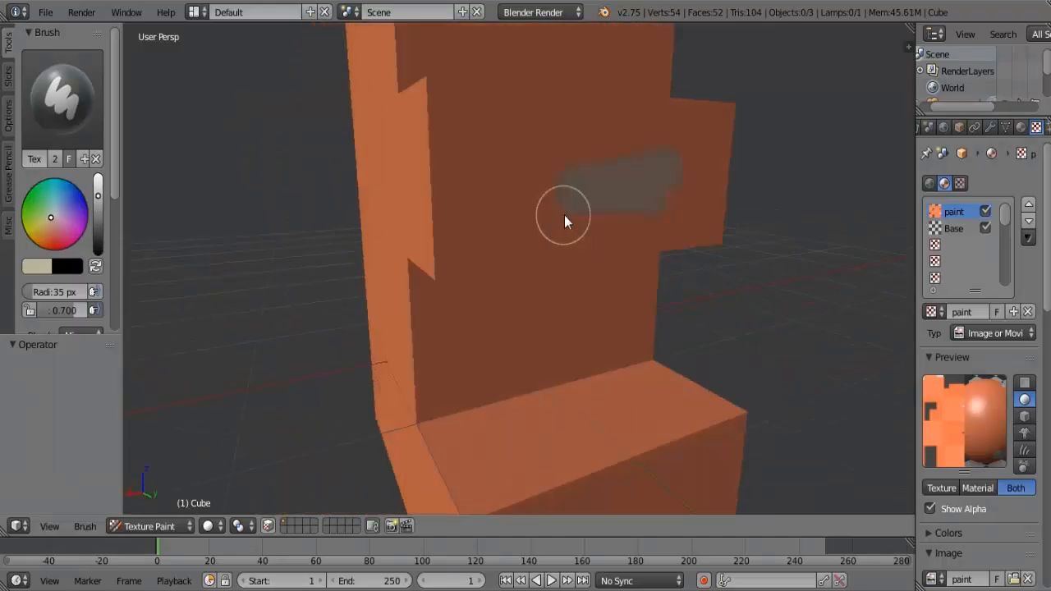
pyautogui.moveTo(647, 191); pyautogui.dragTo(520, 215, button='middle')
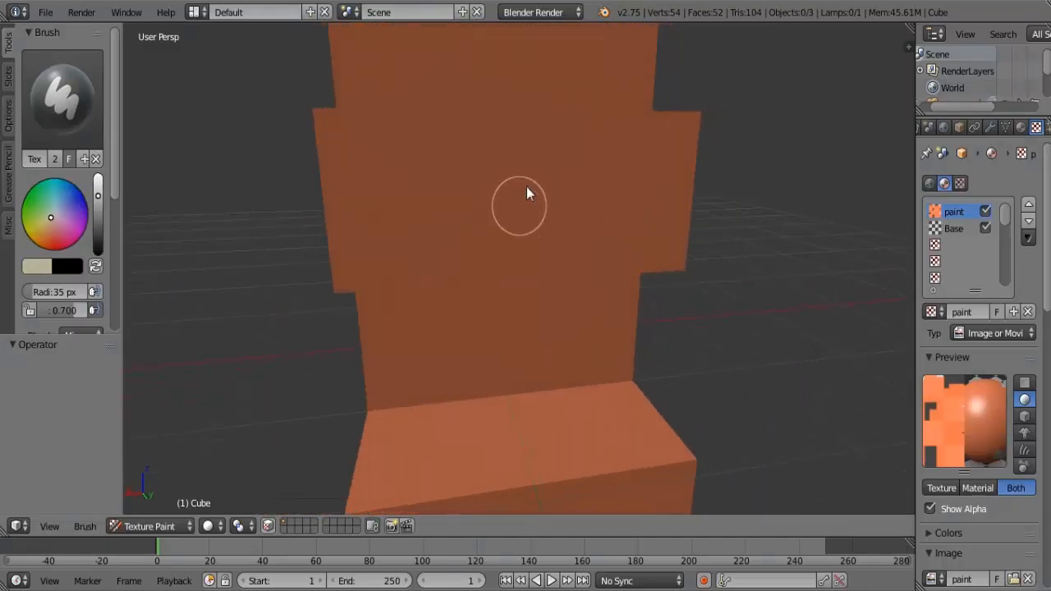
pyautogui.moveTo(583, 186)
pyautogui.mouseDown()
pyautogui.moveTo(651, 246)
pyautogui.moveTo(675, 236)
pyautogui.moveTo(690, 119)
pyautogui.moveTo(643, 137)
pyautogui.moveTo(641, 174)
pyautogui.moveTo(611, 146)
pyautogui.moveTo(617, 134)
pyautogui.moveTo(663, 134)
pyautogui.moveTo(352, 156)
pyautogui.moveTo(312, 123)
pyautogui.moveTo(404, 119)
pyautogui.moveTo(481, 142)
pyautogui.moveTo(341, 202)
pyautogui.moveTo(319, 260)
pyautogui.moveTo(345, 284)
pyautogui.moveTo(378, 236)
pyautogui.moveTo(468, 185)
pyautogui.moveTo(525, 169)
pyautogui.moveTo(558, 195)
pyautogui.moveTo(372, 255)
pyautogui.moveTo(383, 269)
pyautogui.moveTo(645, 244)
pyautogui.moveTo(539, 233)
pyautogui.mouseUp()
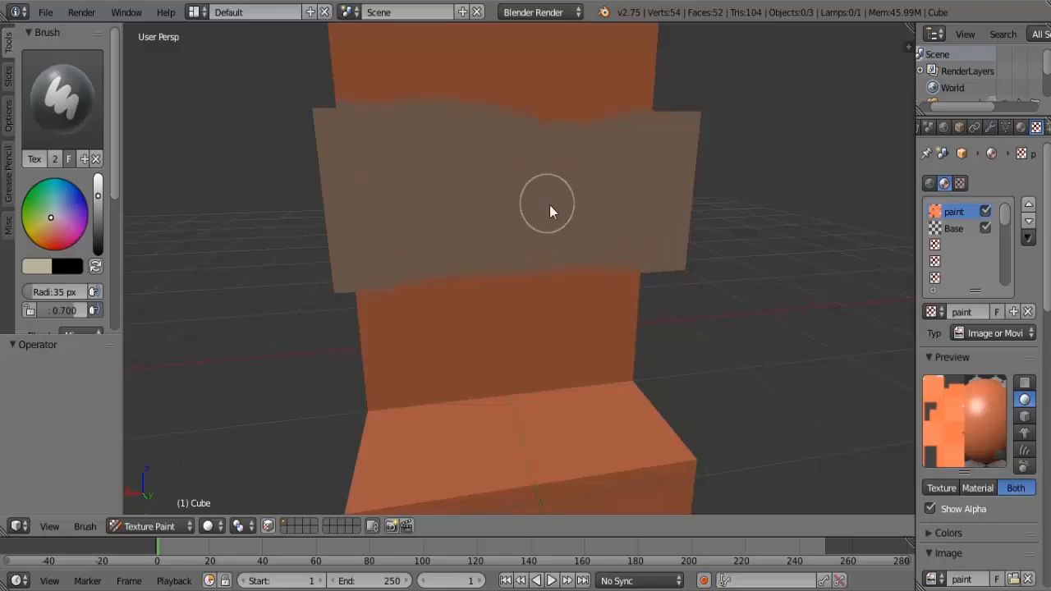
# - Choose the Clone brush and cover the gray overspray above the ledge with orange sampled from the upper face
pyautogui.moveTo(487, 161)
pyautogui.mouseDown(button='middle')
pyautogui.moveTo(508, 214)
pyautogui.moveTo(525, 218)
pyautogui.moveTo(501, 194)
pyautogui.mouseUp(button='middle')
pyautogui.scroll(5, 501, 192)
pyautogui.scroll(-2, 499, 191)
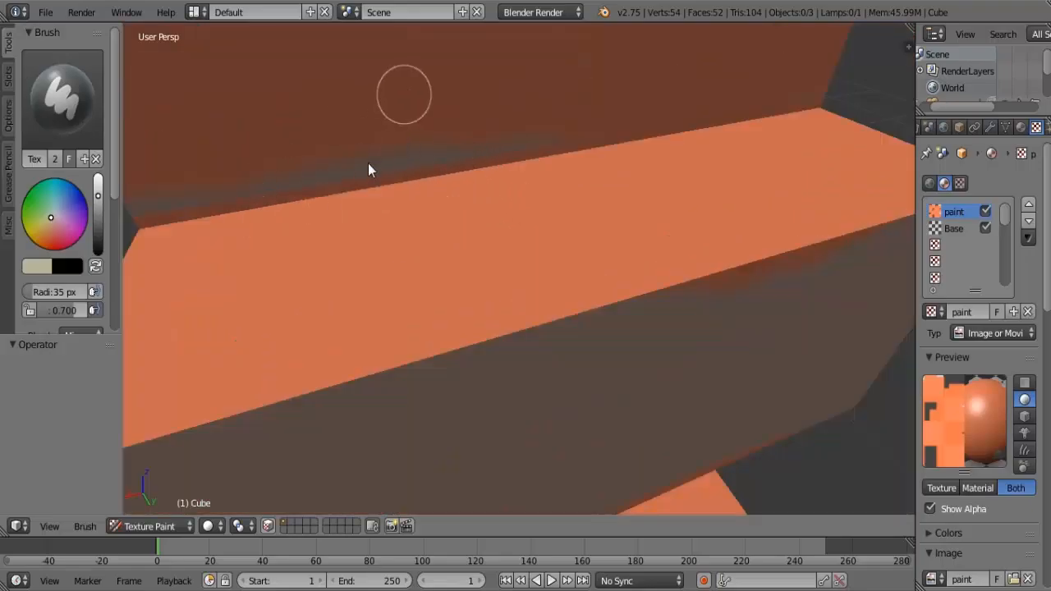
pyautogui.scroll(-3, 391, 158)
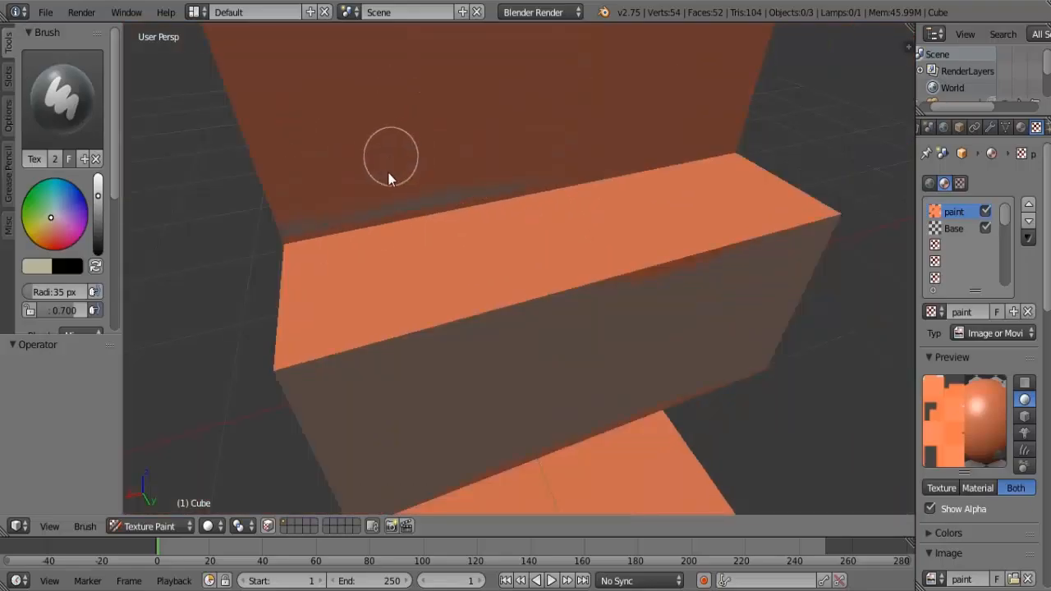
pyautogui.click(64, 108)
pyautogui.click(120, 190)
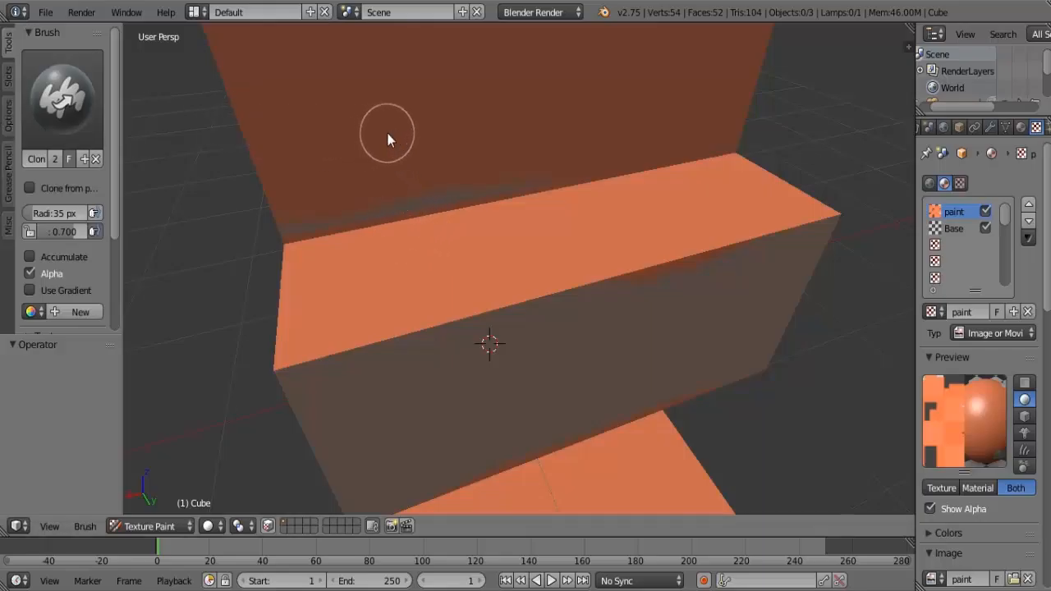
pyautogui.keyDown('ctrl'); pyautogui.click(323, 99); pyautogui.keyUp('ctrl')
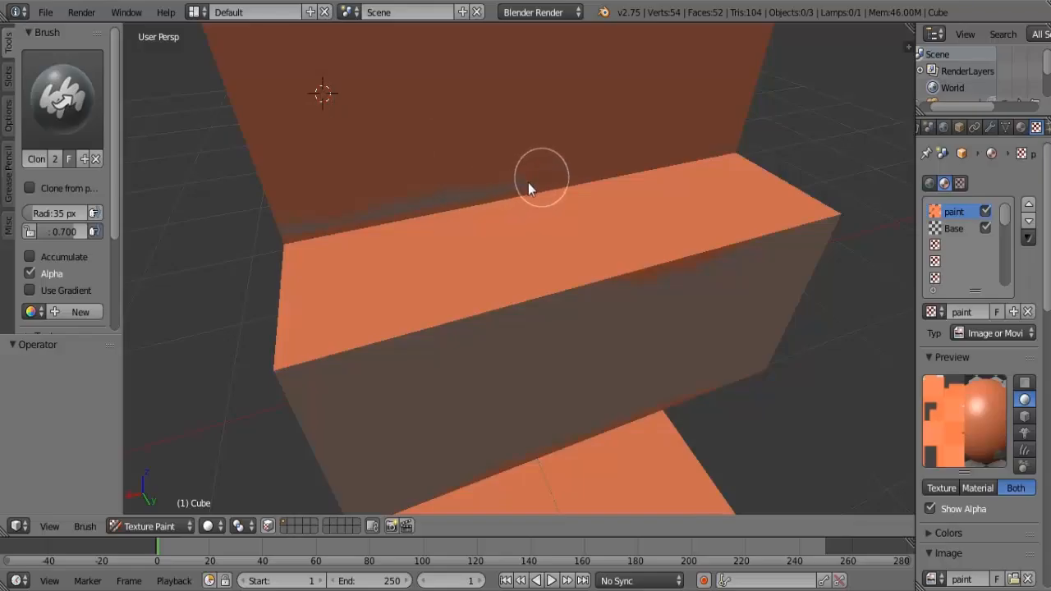
pyautogui.moveTo(535, 201)
pyautogui.mouseDown()
pyautogui.moveTo(424, 222)
pyautogui.moveTo(402, 207)
pyautogui.moveTo(355, 224)
pyautogui.mouseUp()
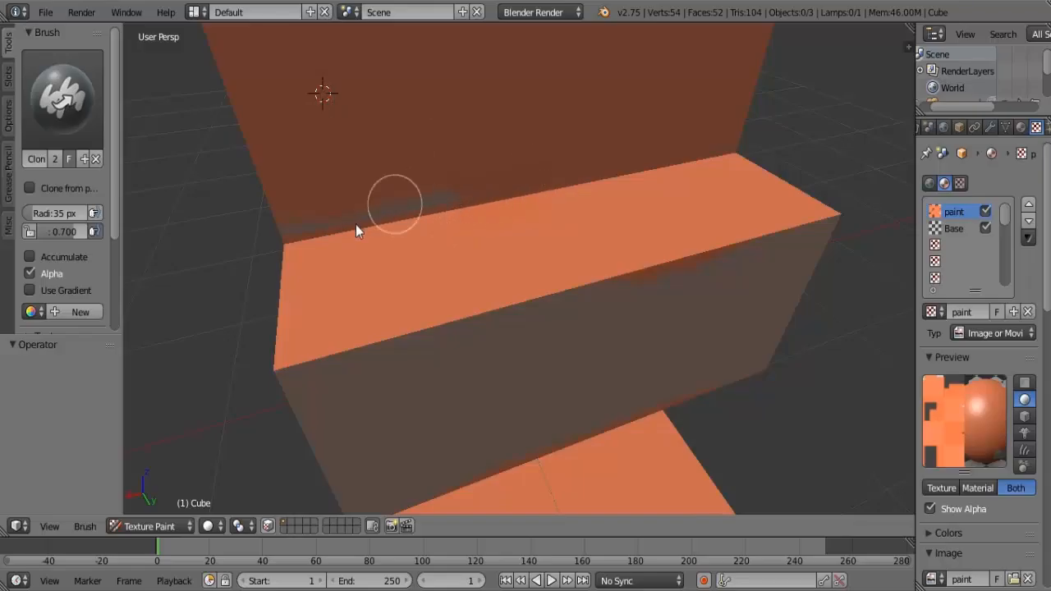
pyautogui.moveTo(435, 202); pyautogui.dragTo(585, 153, button='middle')
pyautogui.moveTo(577, 158)
pyautogui.mouseDown()
pyautogui.moveTo(516, 217)
pyautogui.moveTo(411, 228)
pyautogui.mouseUp()
pyautogui.moveTo(581, 164); pyautogui.dragTo(406, 252)
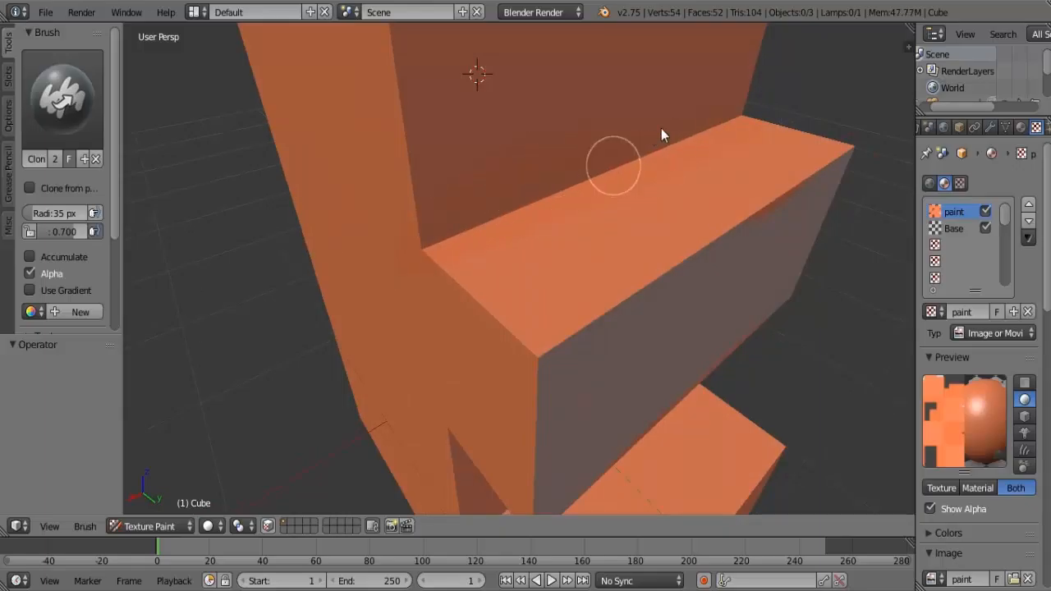
# - Set the clone source on the beige front face and clone it over the orange gaps along its upper edge
pyautogui.moveTo(671, 164); pyautogui.dragTo(604, 134, button='middle')
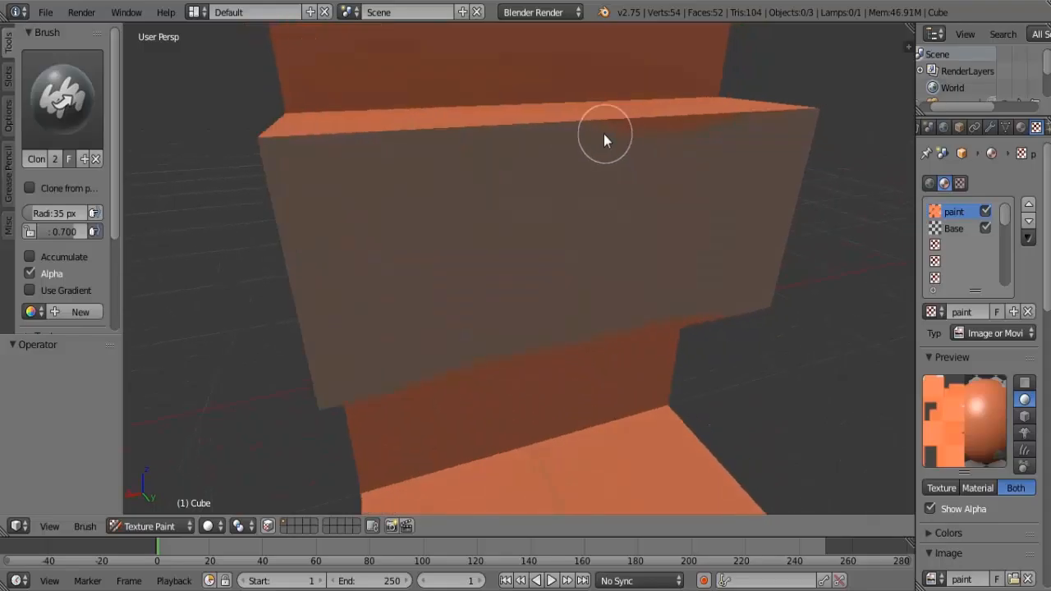
pyautogui.keyDown('ctrl'); pyautogui.click(651, 189); pyautogui.keyUp('ctrl')
pyautogui.moveTo(692, 157); pyautogui.dragTo(535, 183, button='middle')
pyautogui.scroll(2, 667, 131)
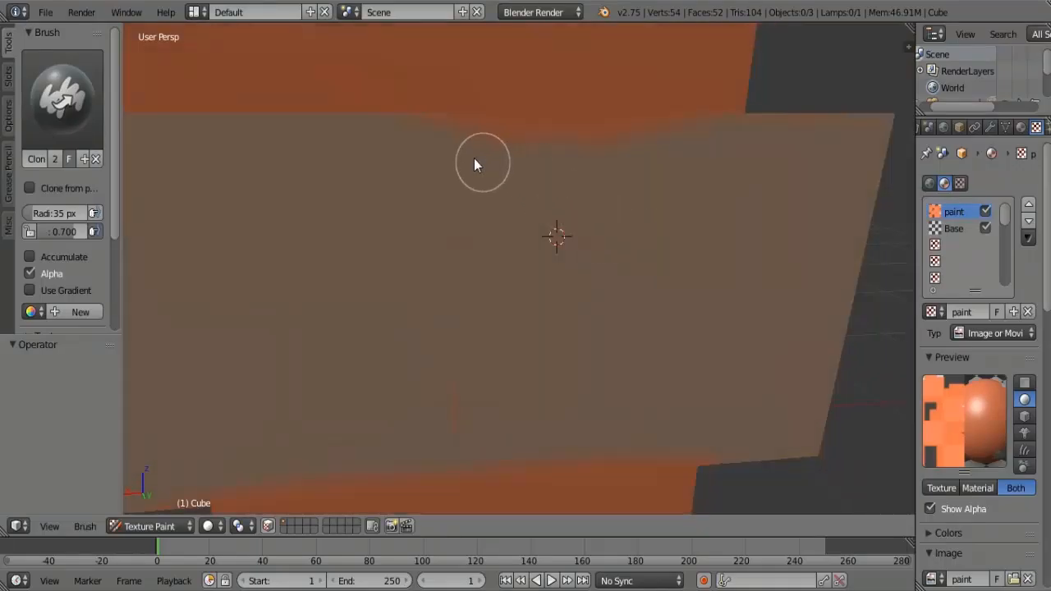
pyautogui.moveTo(474, 158)
pyautogui.mouseDown()
pyautogui.moveTo(652, 139)
pyautogui.moveTo(594, 151)
pyautogui.moveTo(438, 137)
pyautogui.moveTo(751, 137)
pyautogui.moveTo(758, 170)
pyautogui.moveTo(586, 140)
pyautogui.moveTo(428, 159)
pyautogui.mouseUp()
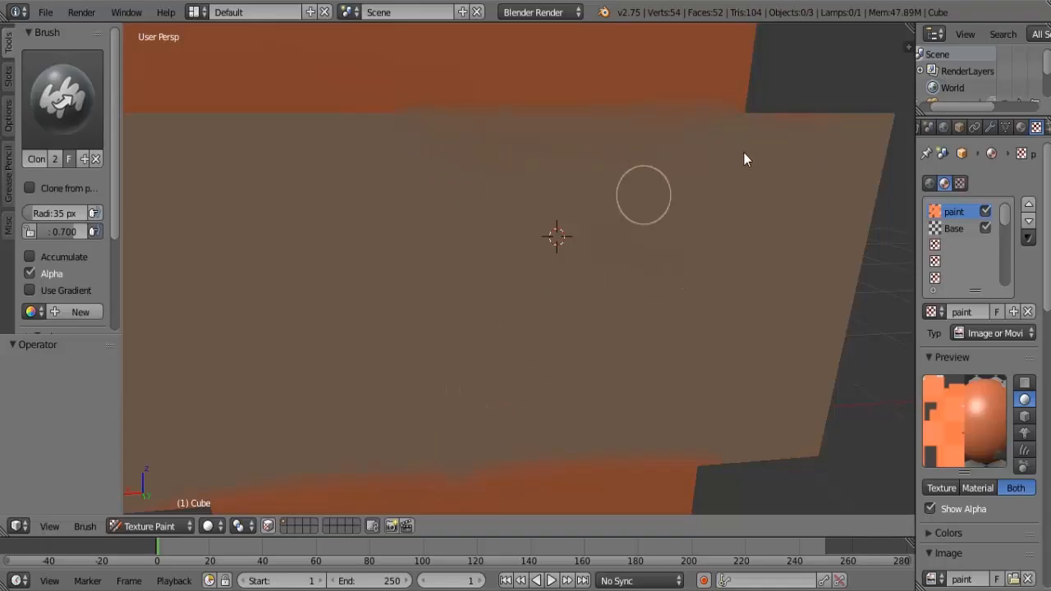
pyautogui.moveTo(743, 152)
pyautogui.mouseDown()
pyautogui.moveTo(718, 125)
pyautogui.moveTo(838, 125)
pyautogui.moveTo(707, 121)
pyautogui.mouseUp()
# - Resample the beige area and clone over the orange patches at the outer end of the front face
pyautogui.keyDown('ctrl'); pyautogui.click(648, 320); pyautogui.keyUp('ctrl')
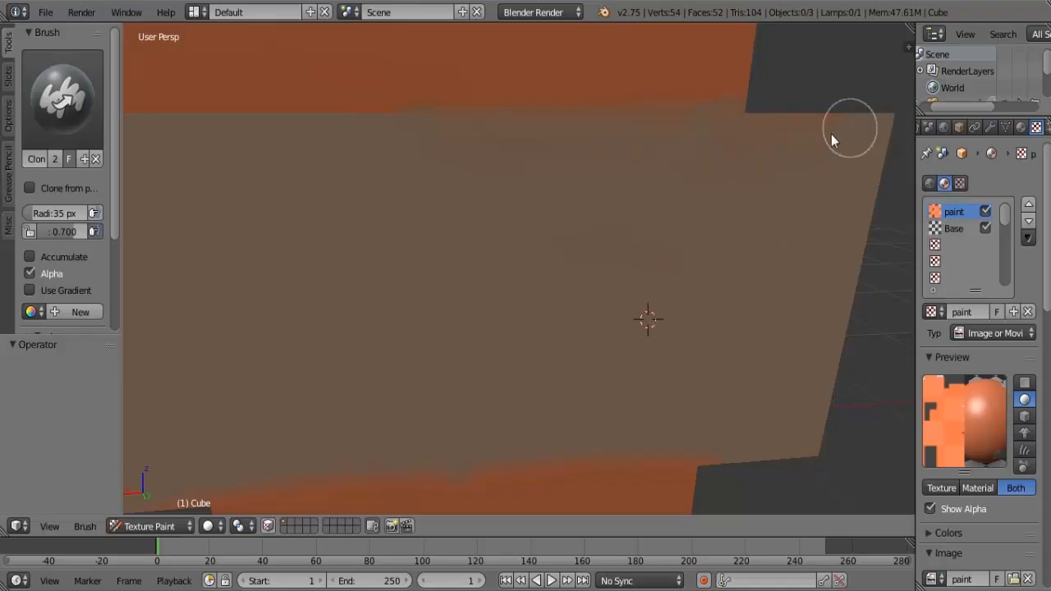
pyautogui.moveTo(832, 134); pyautogui.dragTo(705, 130)
pyautogui.moveTo(851, 276)
pyautogui.mouseDown()
pyautogui.moveTo(767, 308)
pyautogui.moveTo(776, 308)
pyautogui.moveTo(723, 293)
pyautogui.mouseUp()
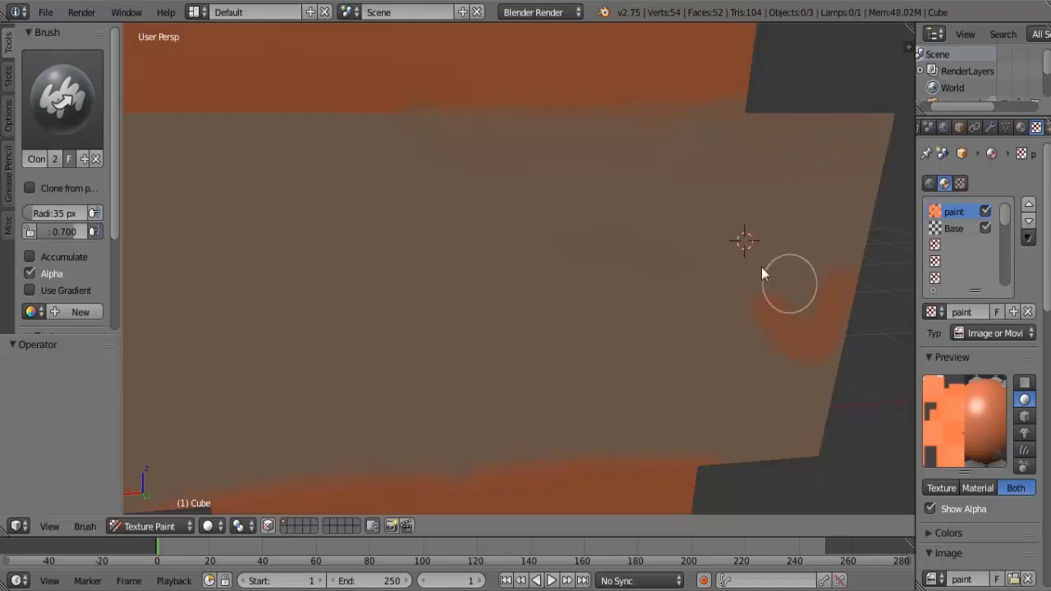
pyautogui.moveTo(842, 357)
pyautogui.mouseDown()
pyautogui.moveTo(826, 329)
pyautogui.moveTo(795, 335)
pyautogui.mouseUp()
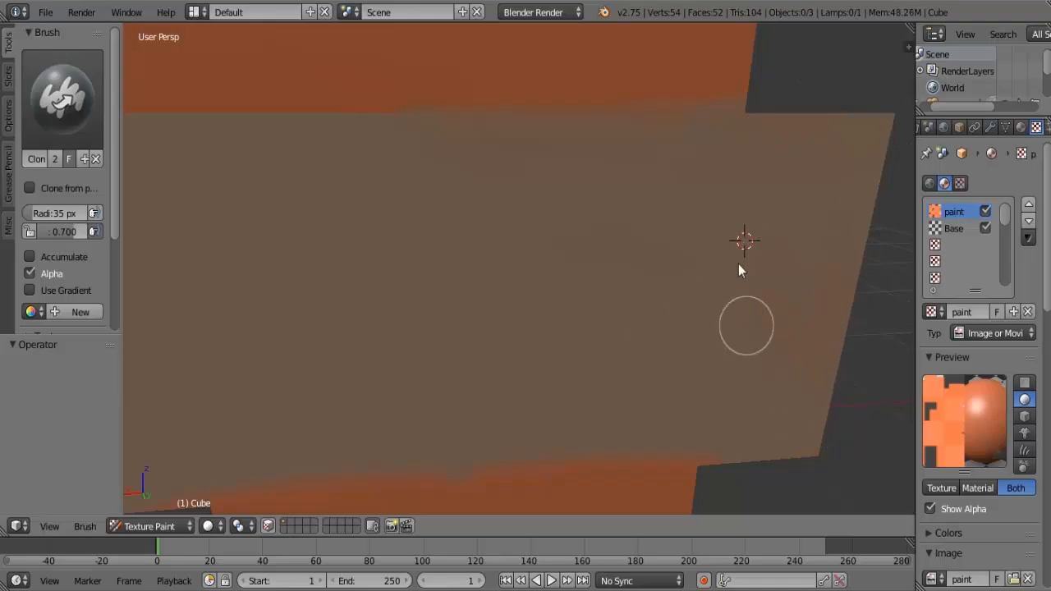
# - Set the clone source on the orange upper face and clean up the area where it meets the ledge
pyautogui.scroll(-4, 702, 284)
pyautogui.moveTo(604, 307)
pyautogui.mouseDown(button='middle')
pyautogui.moveTo(691, 289)
pyautogui.moveTo(580, 298)
pyautogui.moveTo(519, 284)
pyautogui.moveTo(554, 245)
pyautogui.moveTo(614, 325)
pyautogui.moveTo(560, 293)
pyautogui.moveTo(567, 312)
pyautogui.moveTo(561, 247)
pyautogui.mouseUp(button='middle')
pyautogui.keyDown('ctrl'); pyautogui.click(553, 127); pyautogui.keyUp('ctrl')
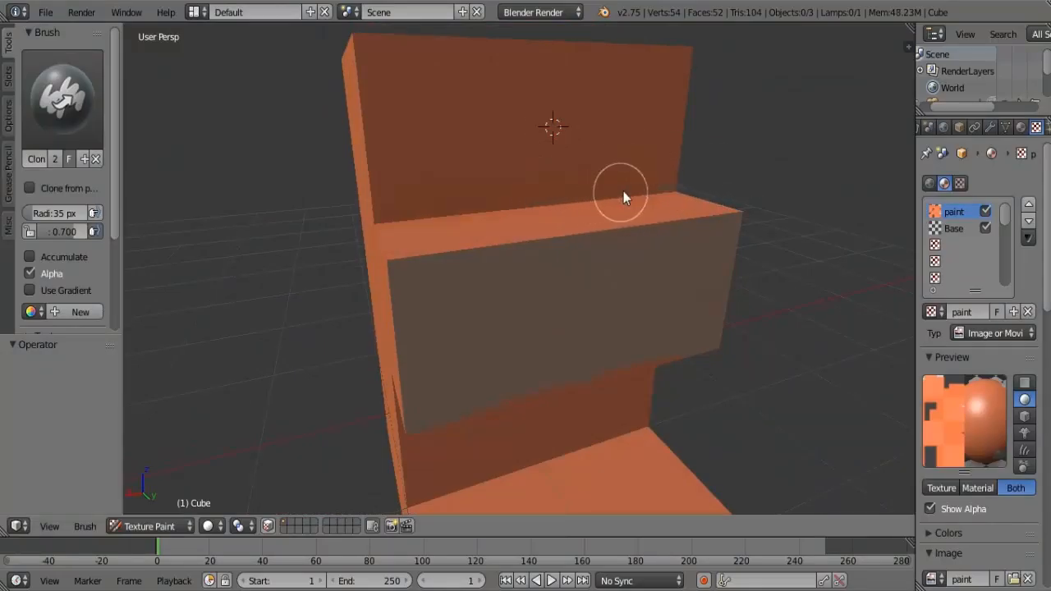
pyautogui.scroll(3, 621, 195)
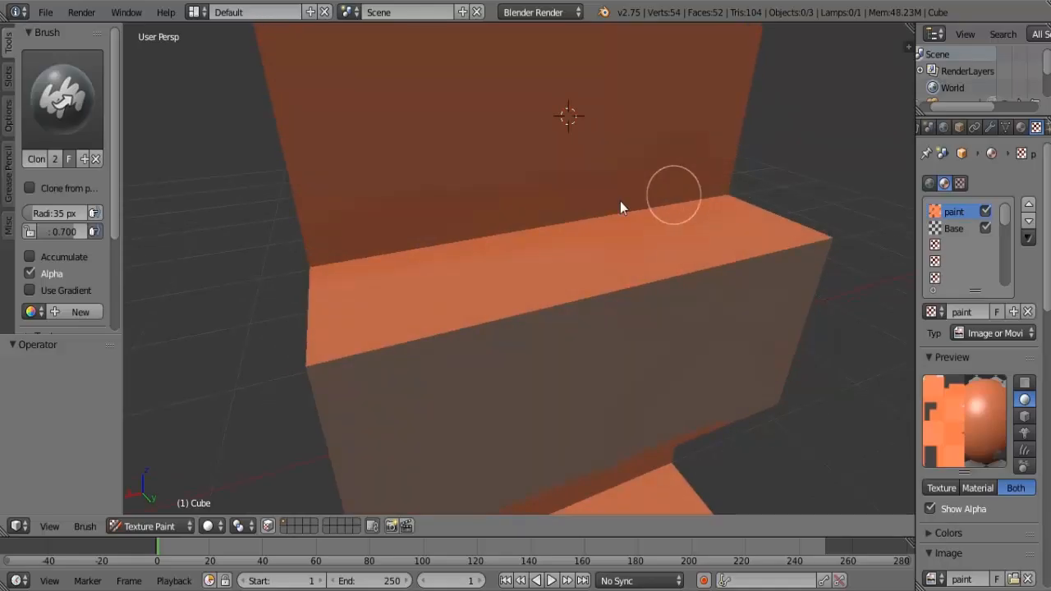
pyautogui.scroll(-5, 558, 188)
pyautogui.scroll(7, 546, 189)
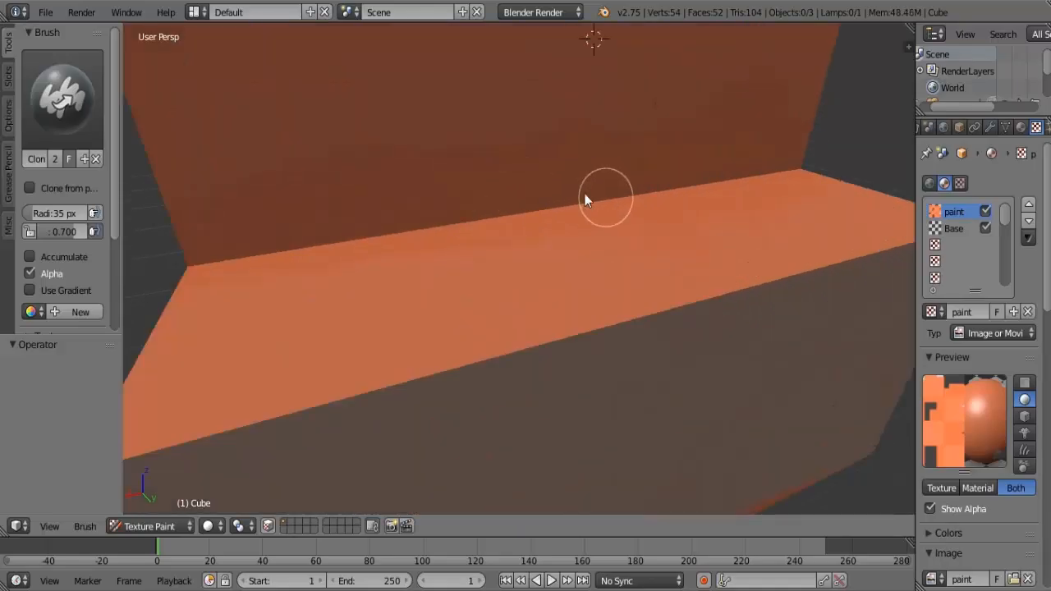
pyautogui.scroll(-4, 577, 175)
pyautogui.scroll(6, 542, 247)
pyautogui.moveTo(523, 181)
pyautogui.mouseDown(button='middle')
pyautogui.moveTo(605, 298)
pyautogui.moveTo(855, 297)
pyautogui.moveTo(610, 305)
pyautogui.moveTo(528, 284)
pyautogui.moveTo(429, 228)
pyautogui.moveTo(494, 315)
pyautogui.moveTo(540, 321)
pyautogui.moveTo(534, 345)
pyautogui.moveTo(563, 392)
pyautogui.moveTo(525, 377)
pyautogui.mouseUp(button='middle')
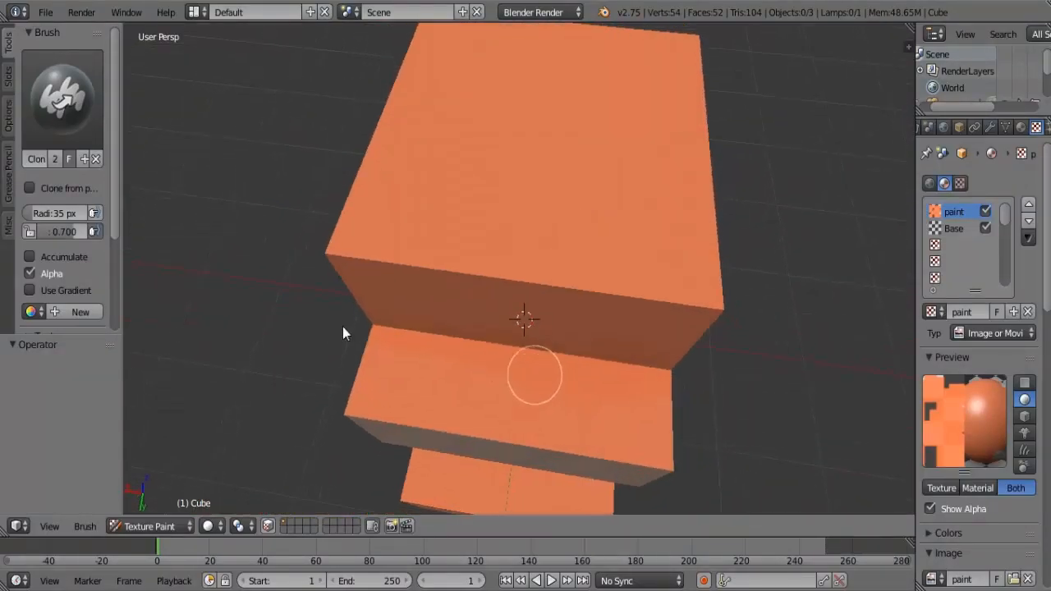
# - Switch back to the TexDraw brush, darken its color to dark olive-gray, and undo a test stroke on the ledge
pyautogui.click(35, 128)
pyautogui.click(369, 184)
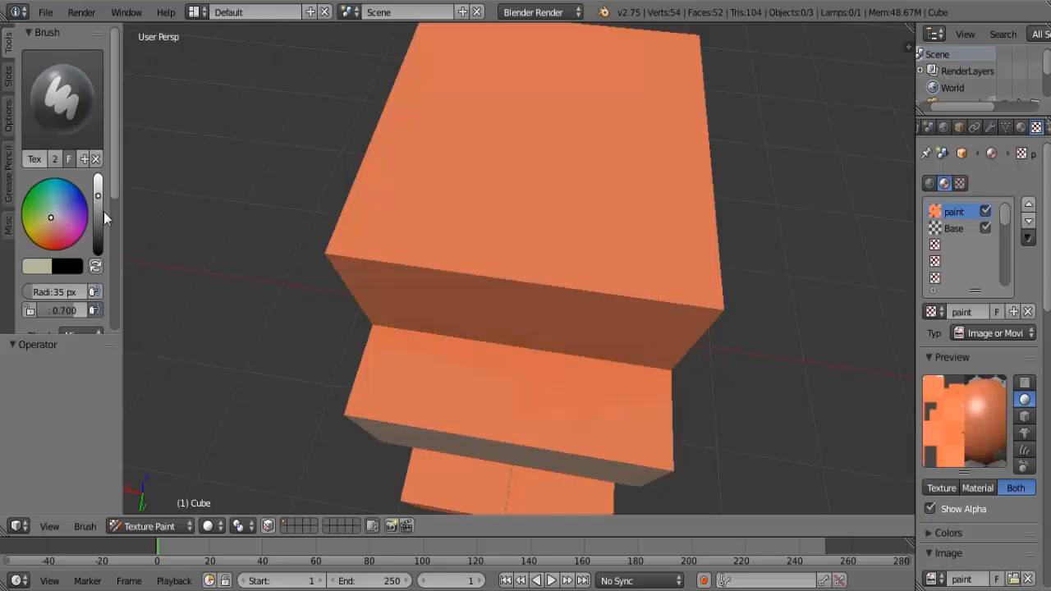
pyautogui.moveTo(98, 211); pyautogui.dragTo(98, 234)
pyautogui.moveTo(423, 383); pyautogui.dragTo(582, 415)
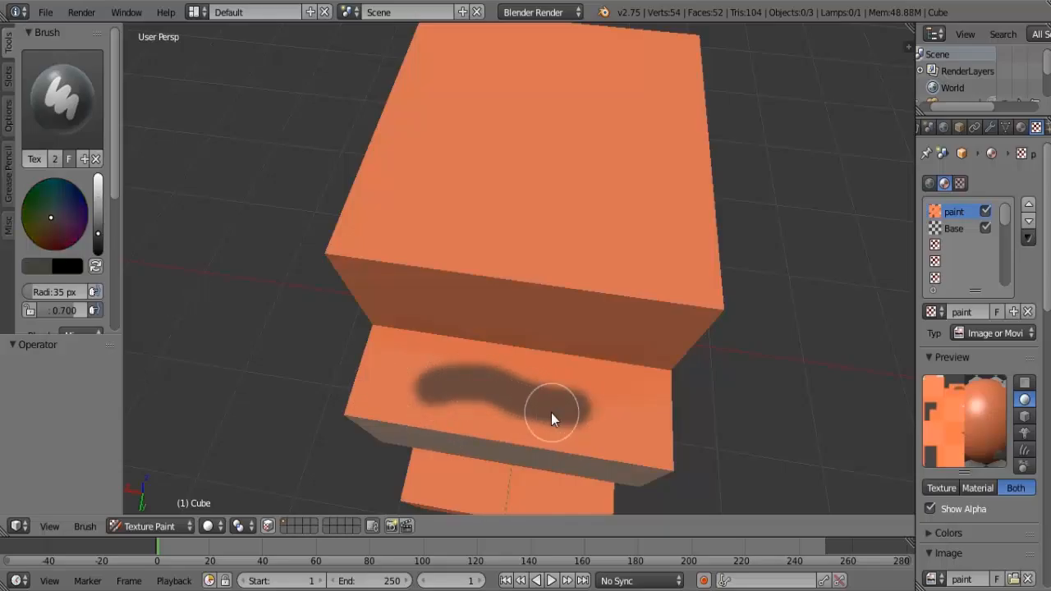
pyautogui.hotkey('ctrl', 'z')
# - Paint dark olive-gray over most of the ledge's top face, starting from its inner corner
pyautogui.scroll(2, 439, 386)
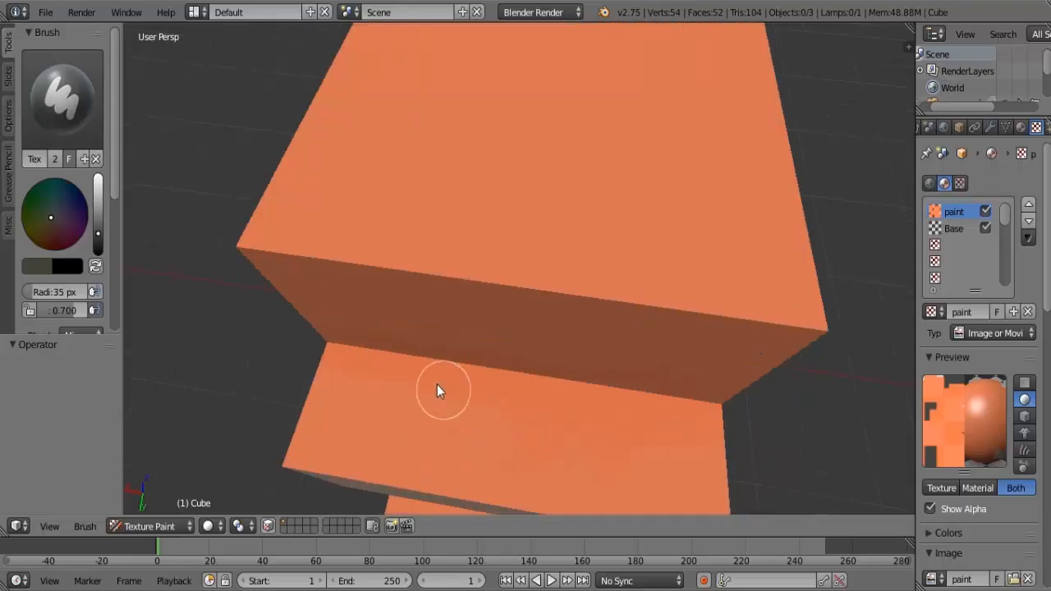
pyautogui.moveTo(490, 460)
pyautogui.keyDown('shift'); pyautogui.mouseDown(button='middle')
pyautogui.moveTo(545, 302)
pyautogui.moveTo(540, 324)
pyautogui.moveTo(476, 326)
pyautogui.mouseUp(button='middle'); pyautogui.keyUp('shift')
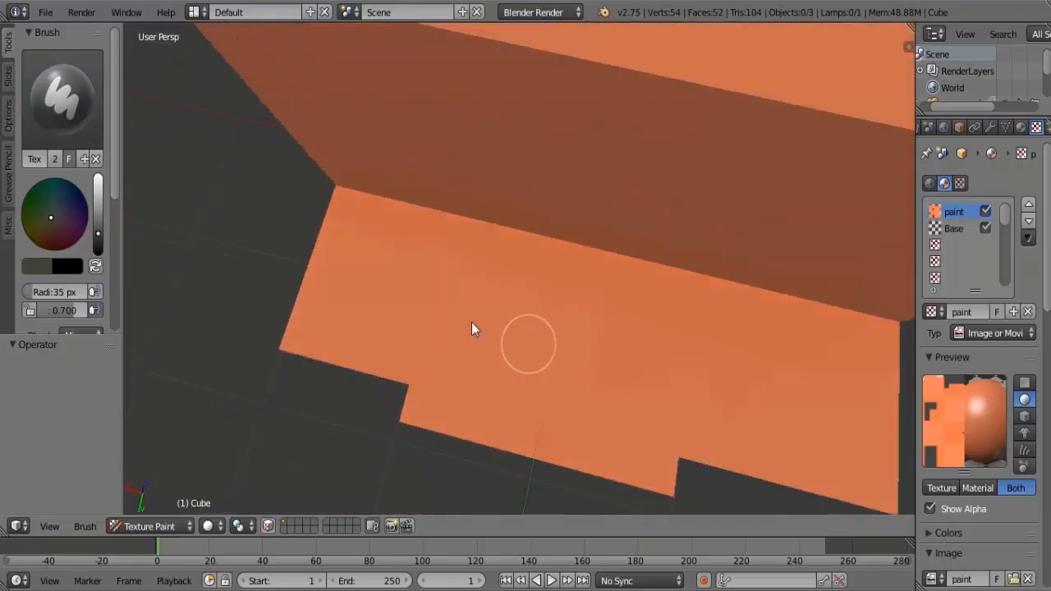
pyautogui.moveTo(387, 298); pyautogui.dragTo(358, 238)
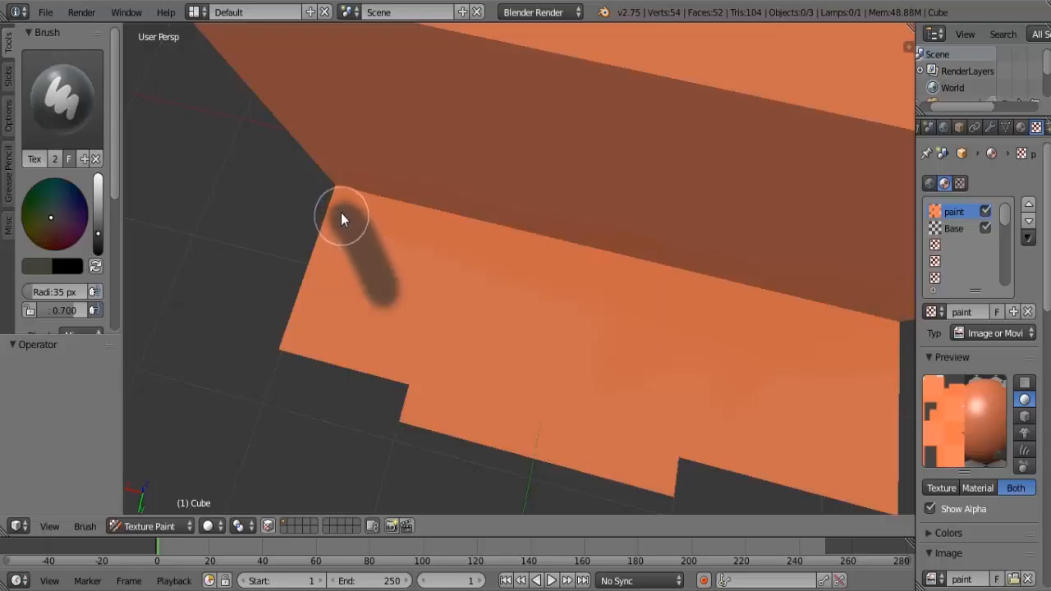
pyautogui.moveTo(343, 211)
pyautogui.mouseDown()
pyautogui.moveTo(590, 278)
pyautogui.moveTo(376, 219)
pyautogui.moveTo(445, 247)
pyautogui.moveTo(502, 235)
pyautogui.moveTo(797, 357)
pyautogui.moveTo(704, 382)
pyautogui.moveTo(608, 311)
pyautogui.moveTo(547, 322)
pyautogui.moveTo(417, 283)
pyautogui.moveTo(451, 257)
pyautogui.moveTo(454, 274)
pyautogui.moveTo(357, 223)
pyautogui.moveTo(339, 223)
pyautogui.moveTo(297, 286)
pyautogui.moveTo(290, 334)
pyautogui.moveTo(331, 258)
pyautogui.moveTo(349, 256)
pyautogui.moveTo(336, 293)
pyautogui.moveTo(296, 315)
pyautogui.moveTo(307, 345)
pyautogui.moveTo(468, 377)
pyautogui.moveTo(516, 362)
pyautogui.moveTo(369, 296)
pyautogui.moveTo(391, 312)
pyautogui.moveTo(533, 343)
pyautogui.mouseUp()
pyautogui.moveTo(533, 343); pyautogui.dragTo(562, 324, button='middle')
pyautogui.moveTo(563, 324)
pyautogui.keyDown('shift'); pyautogui.mouseDown(button='middle')
pyautogui.moveTo(372, 302)
pyautogui.moveTo(456, 263)
pyautogui.mouseUp(button='middle'); pyautogui.keyUp('shift')
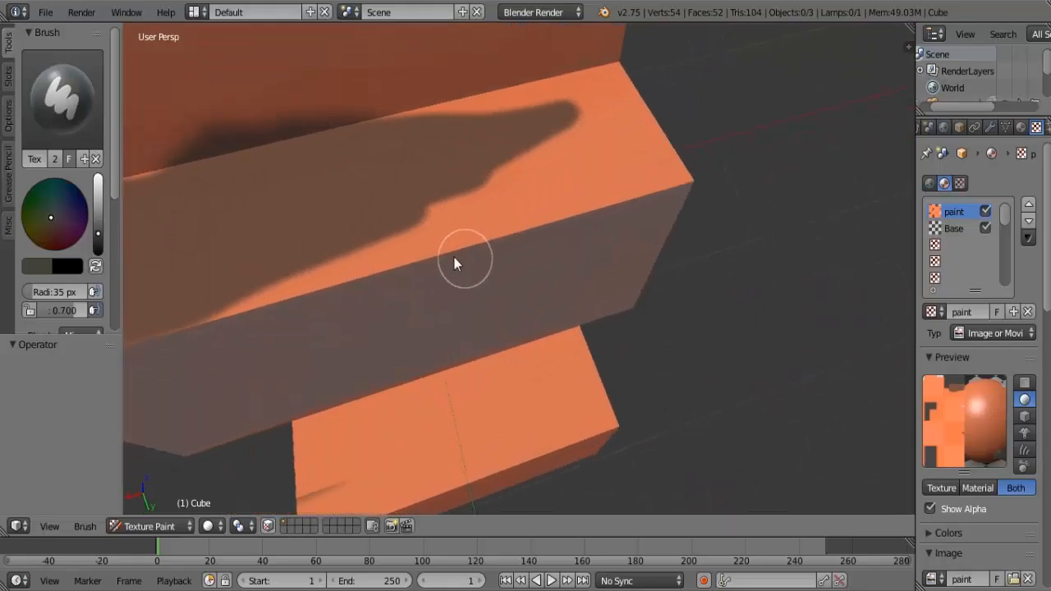
# - Extend the dark paint to the ledge's outer corner and front edge, covering the remaining orange areas
pyautogui.moveTo(227, 284)
pyautogui.mouseDown()
pyautogui.moveTo(225, 301)
pyautogui.moveTo(326, 285)
pyautogui.moveTo(472, 227)
pyautogui.moveTo(239, 294)
pyautogui.moveTo(401, 209)
pyautogui.moveTo(492, 197)
pyautogui.mouseUp()
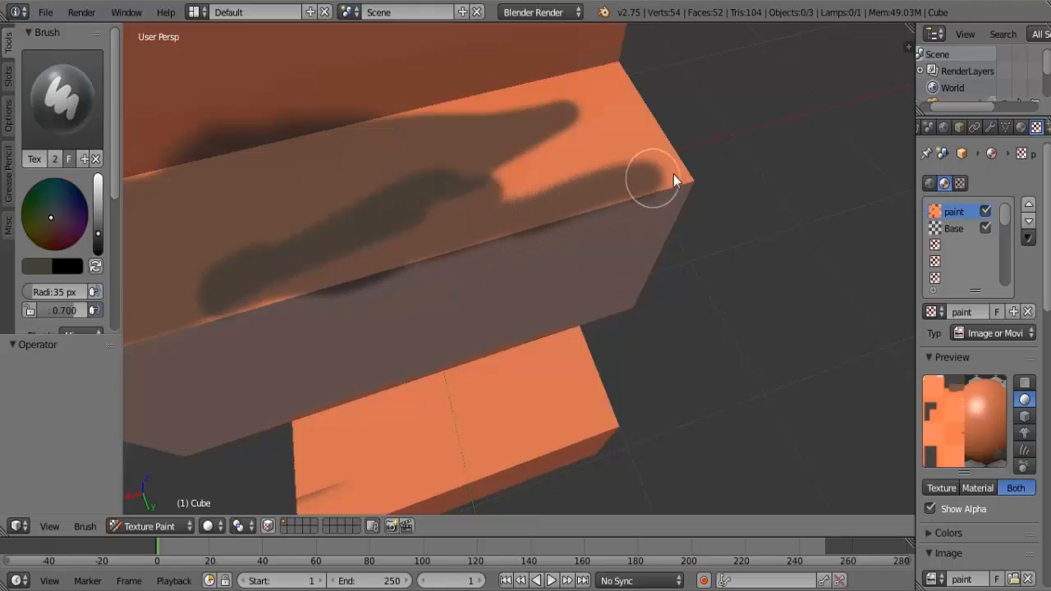
pyautogui.moveTo(673, 180)
pyautogui.mouseDown()
pyautogui.moveTo(487, 193)
pyautogui.moveTo(686, 162)
pyautogui.moveTo(613, 135)
pyautogui.moveTo(621, 105)
pyautogui.moveTo(644, 144)
pyautogui.mouseUp()
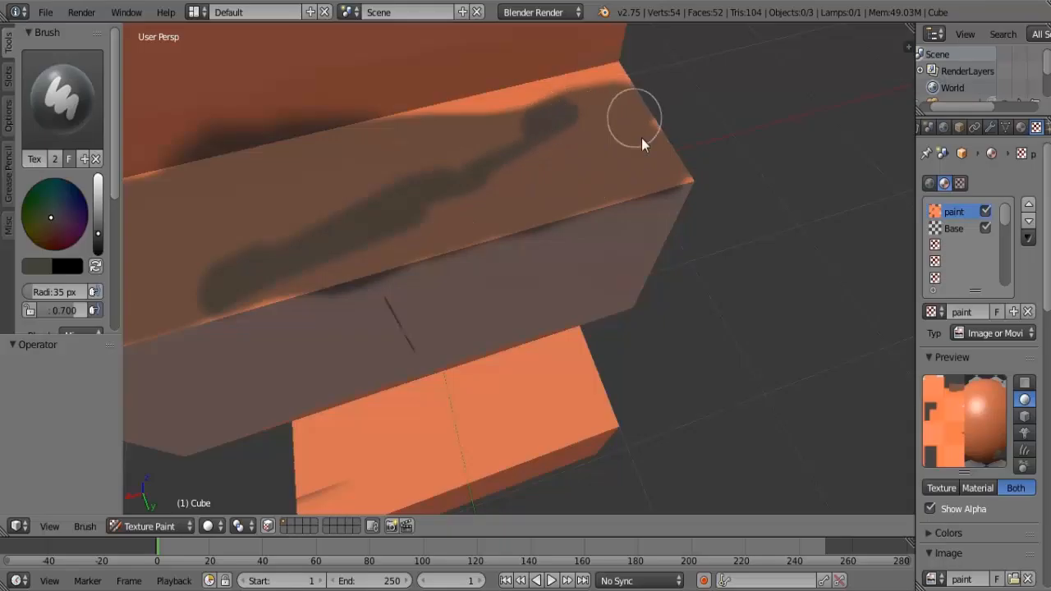
pyautogui.moveTo(570, 116)
pyautogui.mouseDown()
pyautogui.moveTo(406, 119)
pyautogui.moveTo(550, 80)
pyautogui.moveTo(624, 82)
pyautogui.moveTo(681, 167)
pyautogui.moveTo(548, 177)
pyautogui.moveTo(525, 215)
pyautogui.mouseUp()
pyautogui.moveTo(404, 244); pyautogui.dragTo(181, 323)
pyautogui.moveTo(326, 263)
pyautogui.mouseDown(button='middle')
pyautogui.moveTo(424, 246)
pyautogui.moveTo(427, 263)
pyautogui.mouseUp(button='middle')
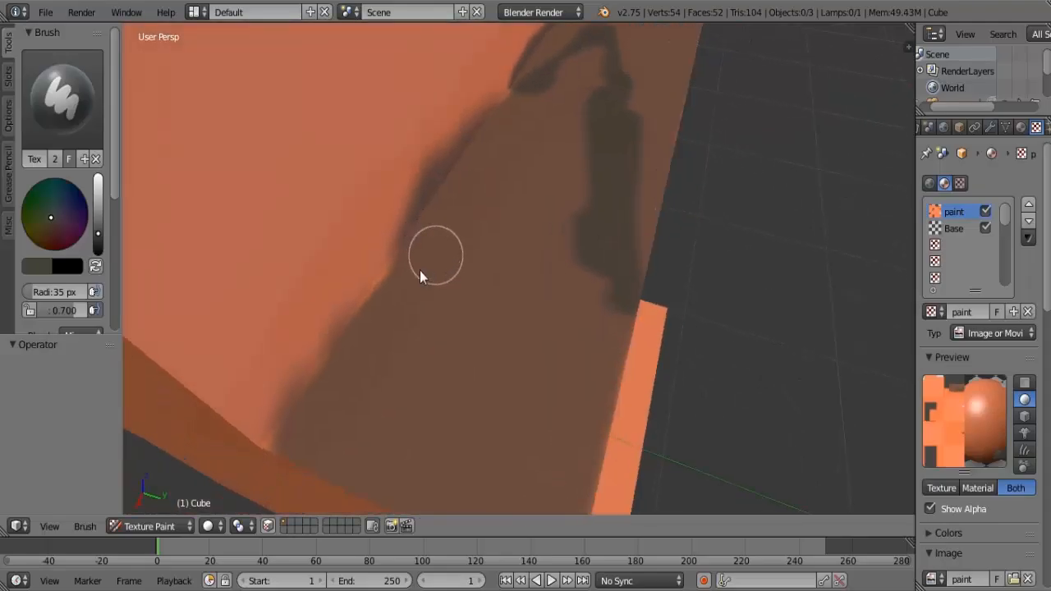
# - Add another dark stroke on the ledge's top face and switch to the Clone brush
pyautogui.moveTo(443, 234)
pyautogui.mouseDown()
pyautogui.moveTo(369, 291)
pyautogui.moveTo(308, 405)
pyautogui.moveTo(345, 464)
pyautogui.moveTo(537, 497)
pyautogui.moveTo(596, 421)
pyautogui.moveTo(592, 309)
pyautogui.moveTo(603, 307)
pyautogui.mouseUp()
pyautogui.moveTo(602, 307)
pyautogui.mouseDown(button='middle')
pyautogui.moveTo(526, 311)
pyautogui.moveTo(506, 304)
pyautogui.moveTo(552, 295)
pyautogui.moveTo(460, 259)
pyautogui.moveTo(469, 313)
pyautogui.mouseUp(button='middle')
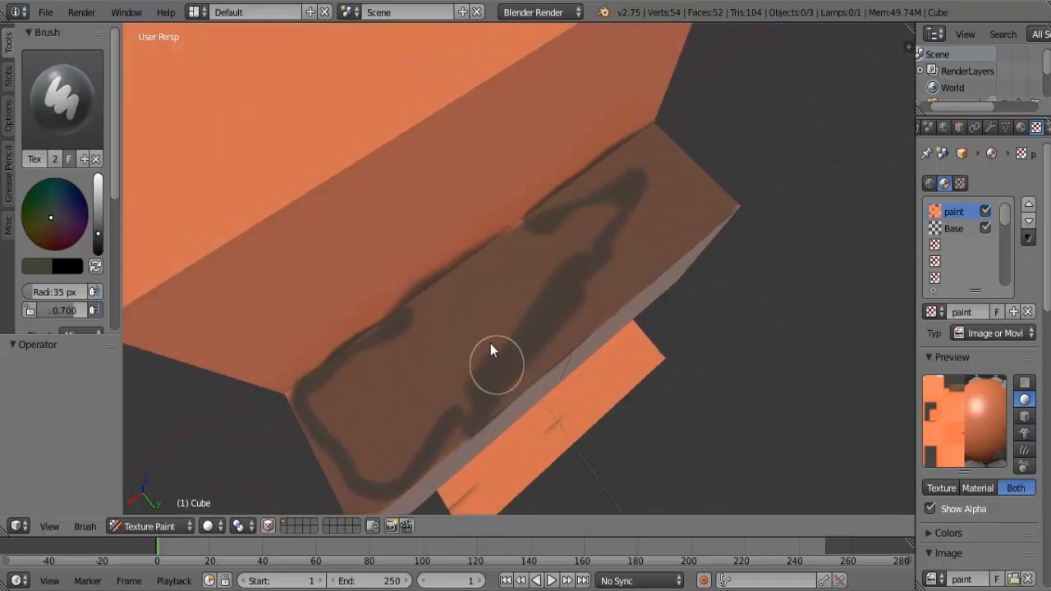
pyautogui.click(72, 79)
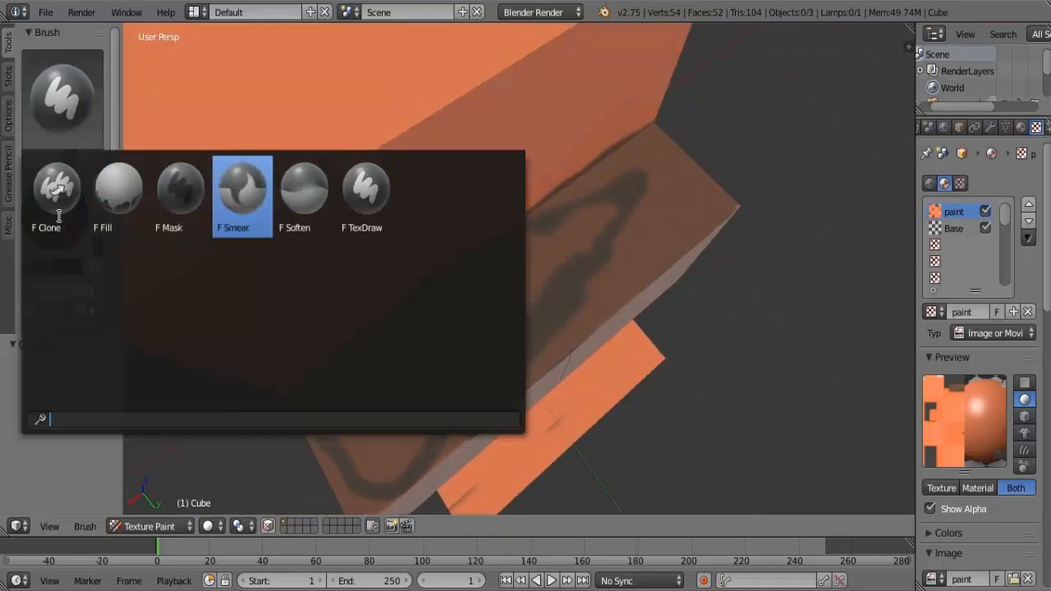
pyautogui.click(58, 201)
# - Clone the plain brown from the middle of the ledge's top face over the dark streaks near its front and far corner
pyautogui.keyDown('ctrl'); pyautogui.click(465, 309); pyautogui.keyUp('ctrl')
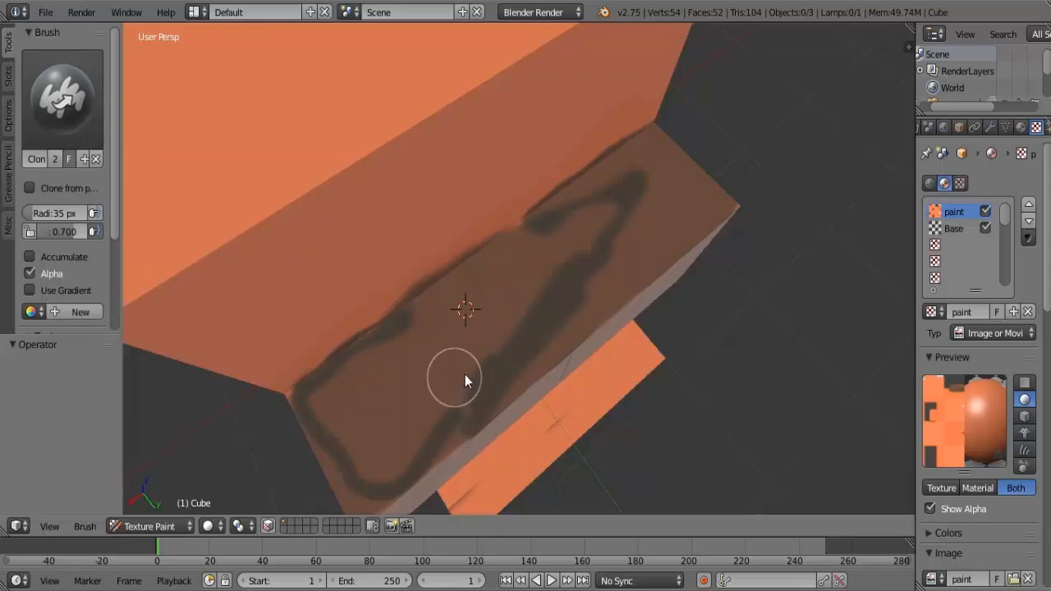
pyautogui.moveTo(531, 306)
pyautogui.mouseDown()
pyautogui.moveTo(586, 258)
pyautogui.moveTo(477, 328)
pyautogui.mouseUp()
pyautogui.keyDown('ctrl'); pyautogui.click(476, 328); pyautogui.keyUp('ctrl')
pyautogui.moveTo(538, 287)
pyautogui.mouseDown()
pyautogui.moveTo(562, 254)
pyautogui.moveTo(503, 320)
pyautogui.moveTo(568, 278)
pyautogui.moveTo(565, 268)
pyautogui.moveTo(542, 286)
pyautogui.moveTo(601, 274)
pyautogui.moveTo(610, 250)
pyautogui.moveTo(593, 228)
pyautogui.mouseUp()
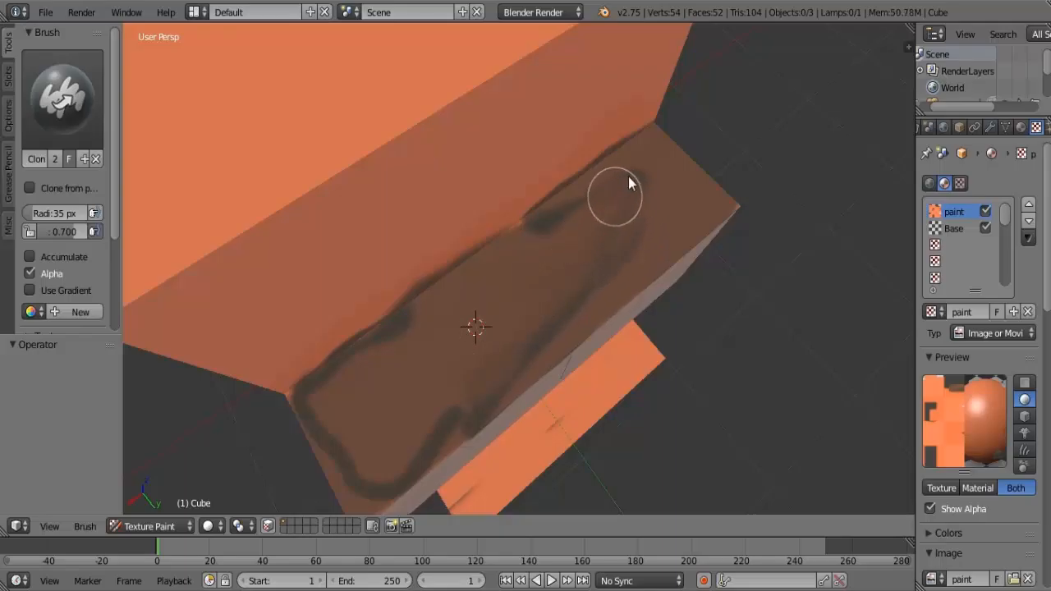
pyautogui.moveTo(629, 183)
pyautogui.mouseDown()
pyautogui.moveTo(551, 234)
pyautogui.moveTo(622, 188)
pyautogui.mouseUp()
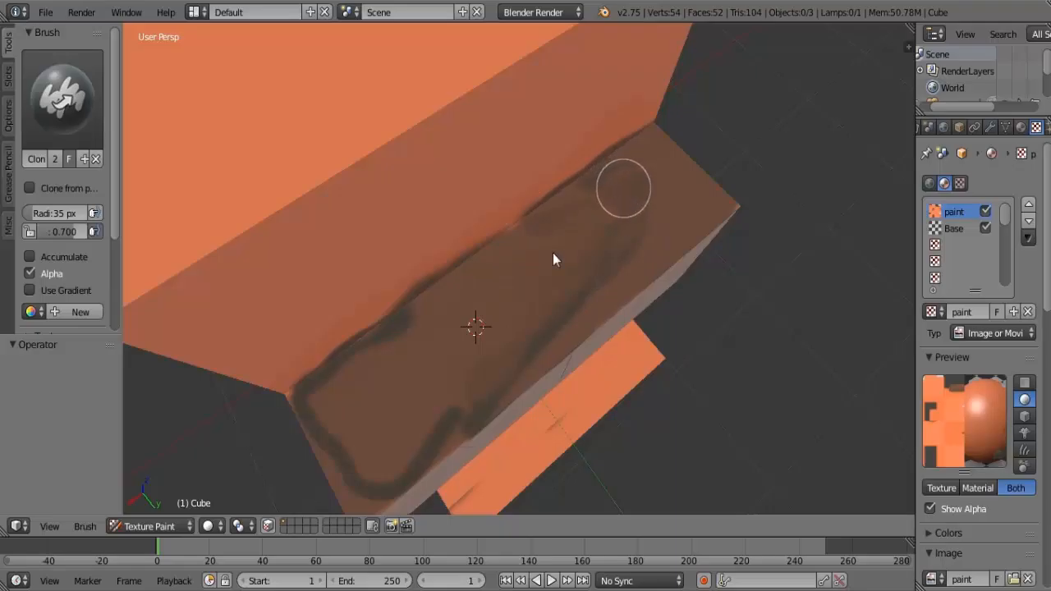
pyautogui.keyDown('ctrl'); pyautogui.click(534, 267); pyautogui.keyUp('ctrl')
pyautogui.keyDown('ctrl'); pyautogui.click(574, 212); pyautogui.keyUp('ctrl')
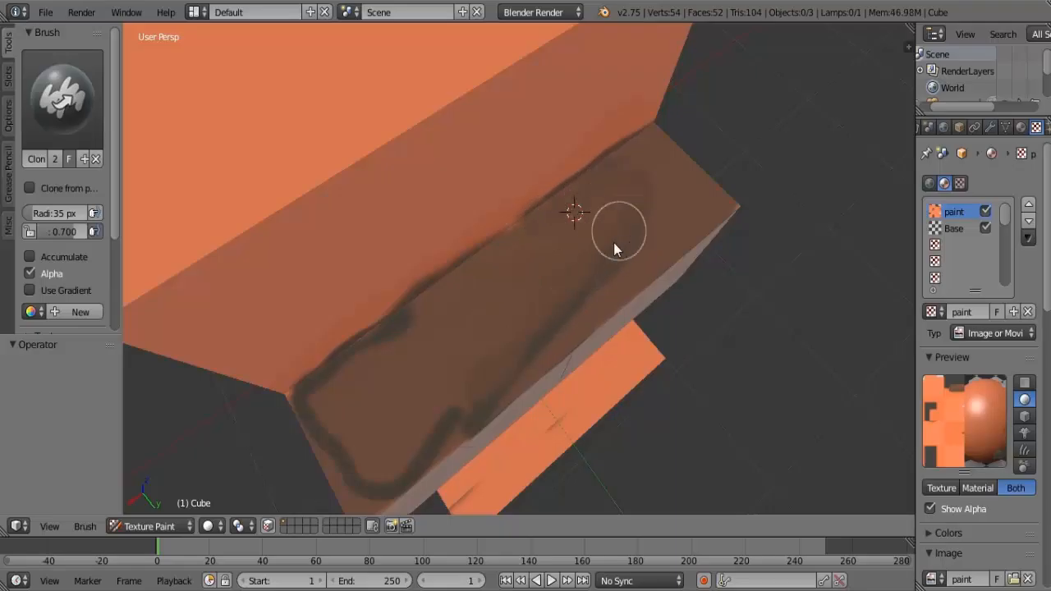
# - Switch back to the TexDraw brush and undo a test stroke on the ledge
pyautogui.moveTo(415, 275)
pyautogui.mouseDown(button='middle')
pyautogui.moveTo(425, 257)
pyautogui.moveTo(333, 175)
pyautogui.moveTo(249, 192)
pyautogui.moveTo(372, 272)
pyautogui.moveTo(413, 285)
pyautogui.moveTo(229, 234)
pyautogui.moveTo(452, 271)
pyautogui.moveTo(329, 235)
pyautogui.moveTo(378, 308)
pyautogui.moveTo(269, 320)
pyautogui.mouseUp(button='middle')
pyautogui.scroll(-3, 424, 256)
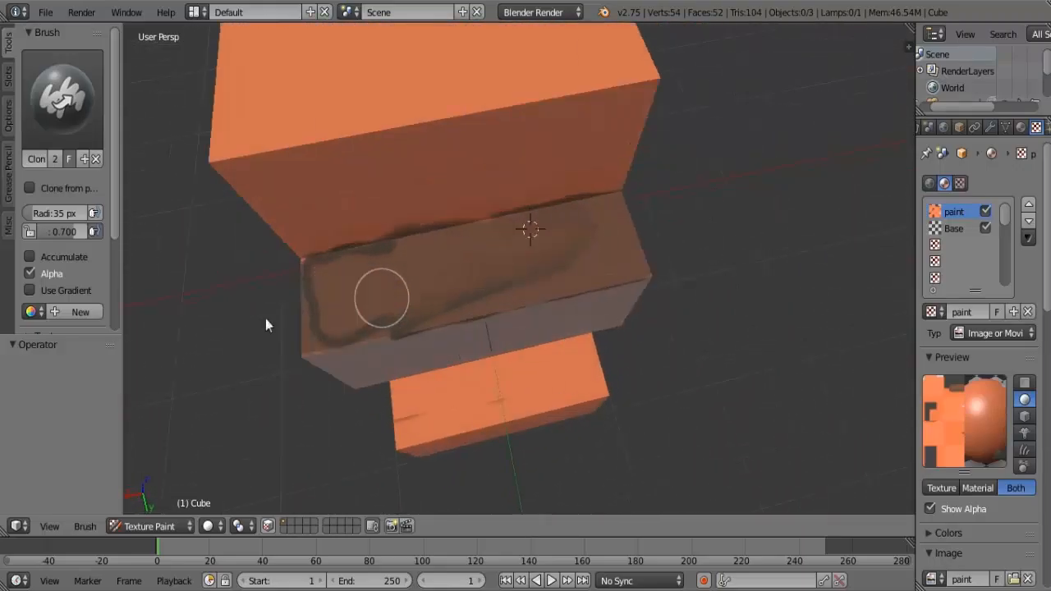
pyautogui.click(29, 138)
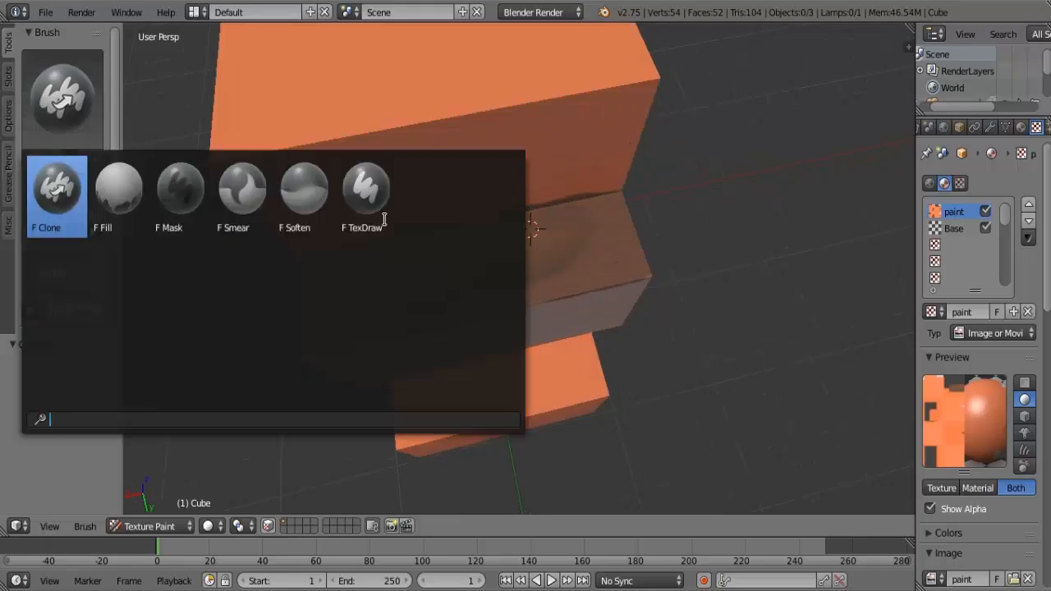
pyautogui.click(384, 219)
pyautogui.moveTo(500, 300)
pyautogui.mouseDown()
pyautogui.moveTo(537, 288)
pyautogui.moveTo(476, 311)
pyautogui.mouseUp()
pyautogui.hotkey('ctrl', 'z')
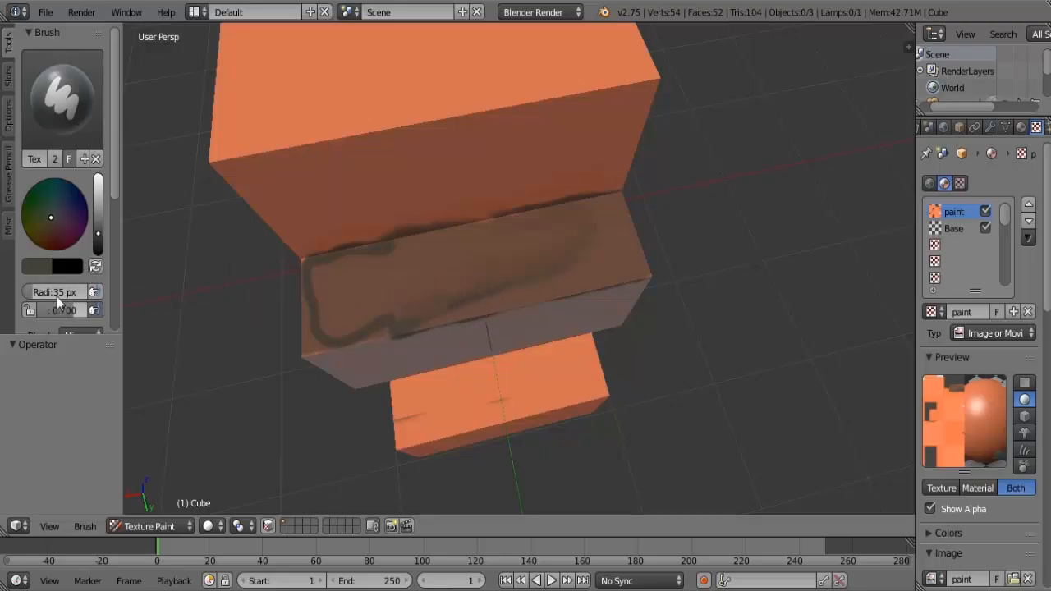
# - Set the TexDraw brush radius to 10 px
pyautogui.scroll(-2, 56, 297)
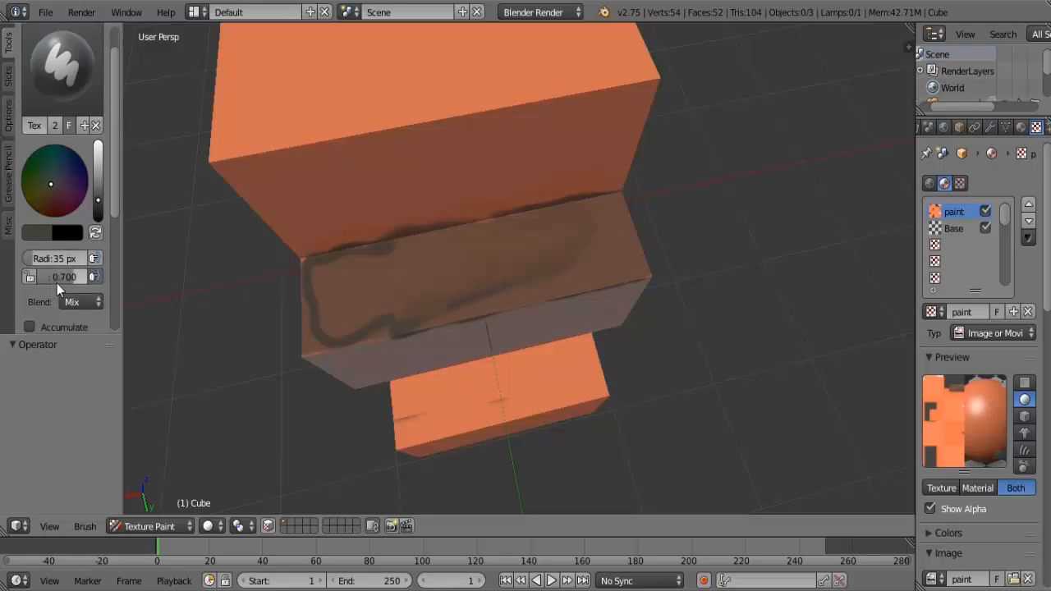
pyautogui.scroll(-2, 57, 283)
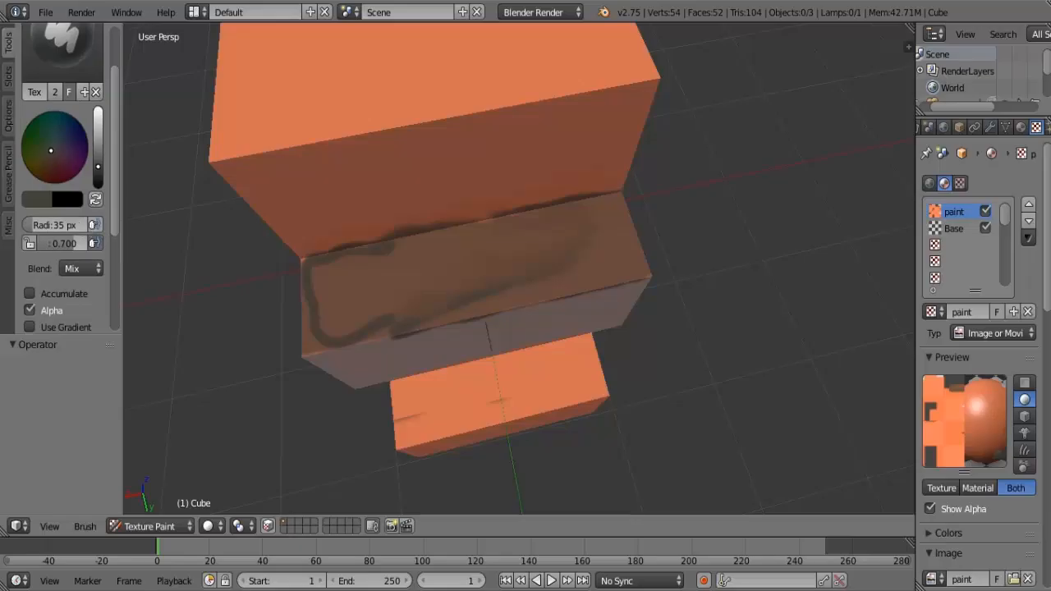
pyautogui.moveTo(60, 224); pyautogui.dragTo(51, 224)
pyautogui.moveTo(41, 222); pyautogui.dragTo(44, 221)
pyautogui.click(43, 221)
pyautogui.press('Return')
# - Enable Smooth Stroke in the brush's stroke settings
pyautogui.scroll(-3, 85, 171)
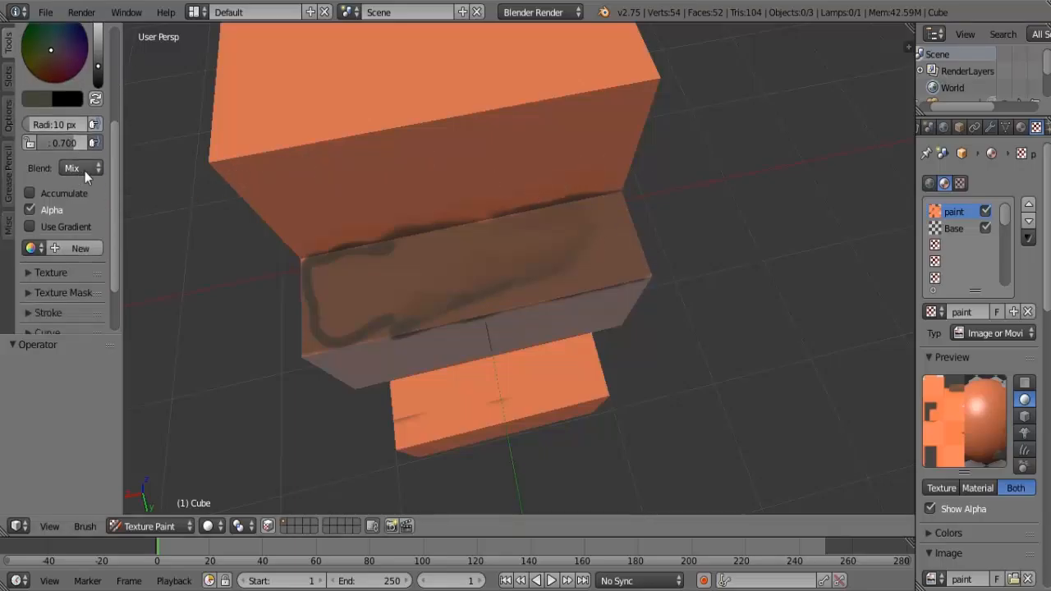
pyautogui.scroll(-2, 84, 170)
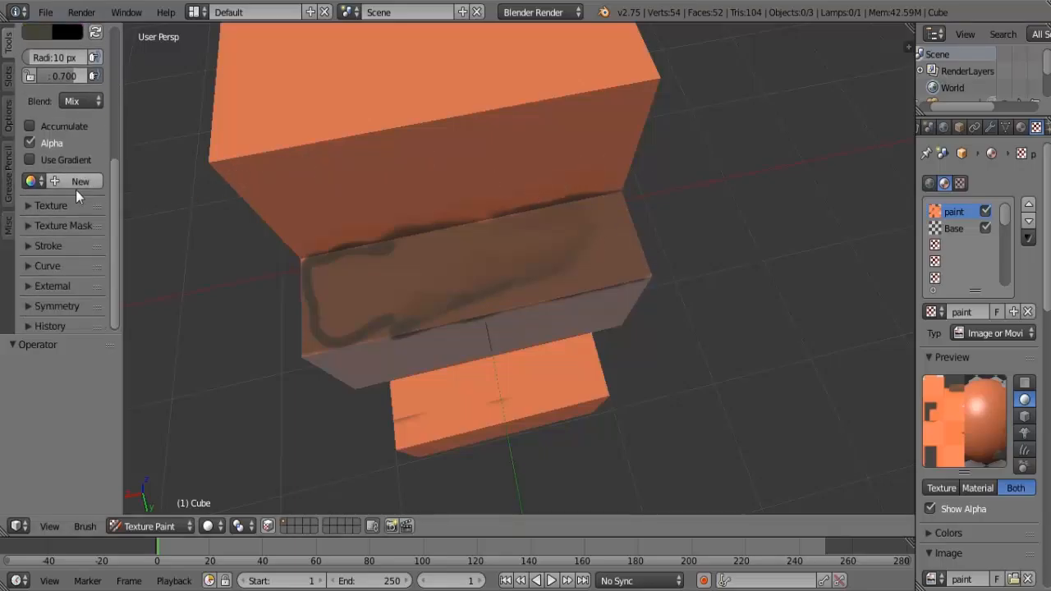
pyautogui.click(58, 243)
pyautogui.scroll(-1, 66, 267)
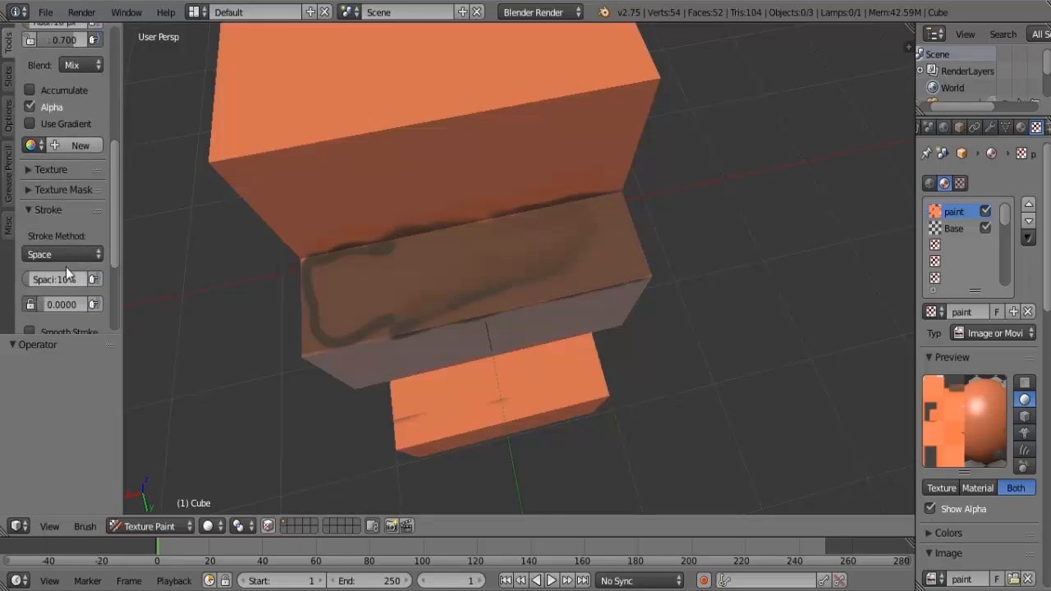
pyautogui.scroll(-1, 65, 267)
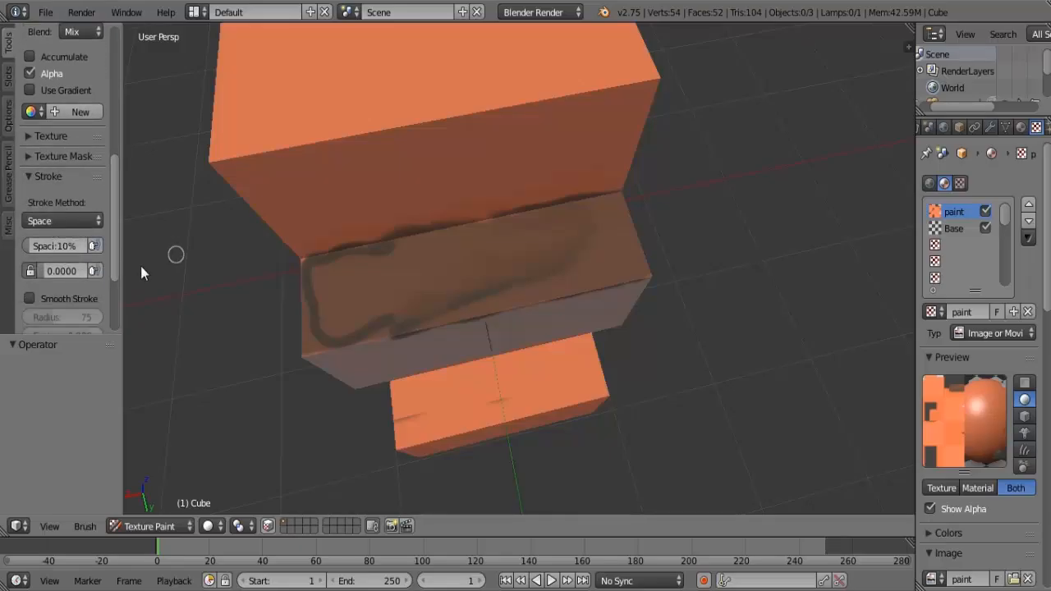
pyautogui.scroll(-4, 69, 220)
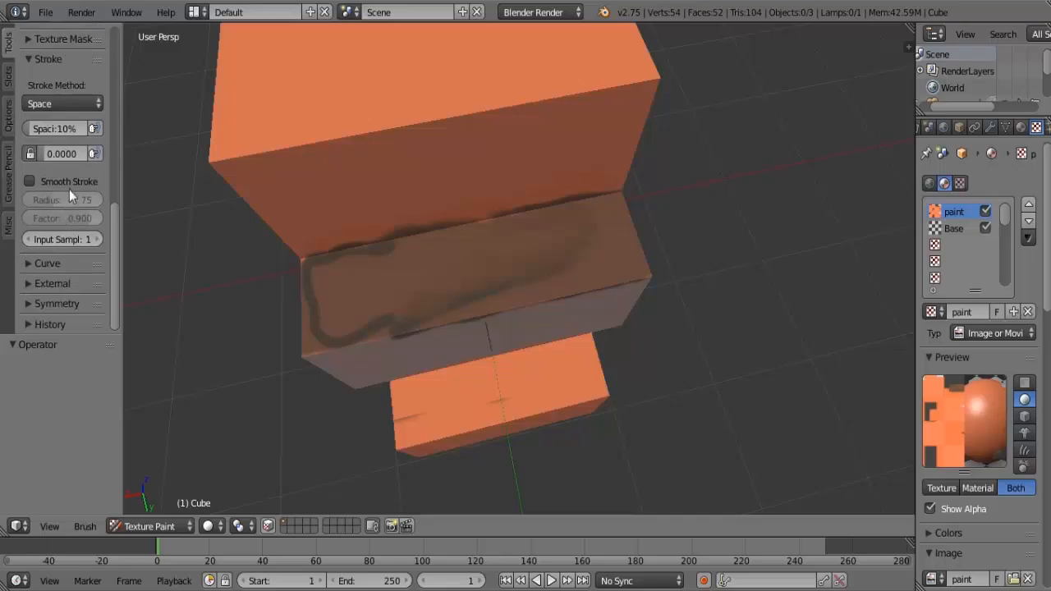
pyautogui.click(63, 181)
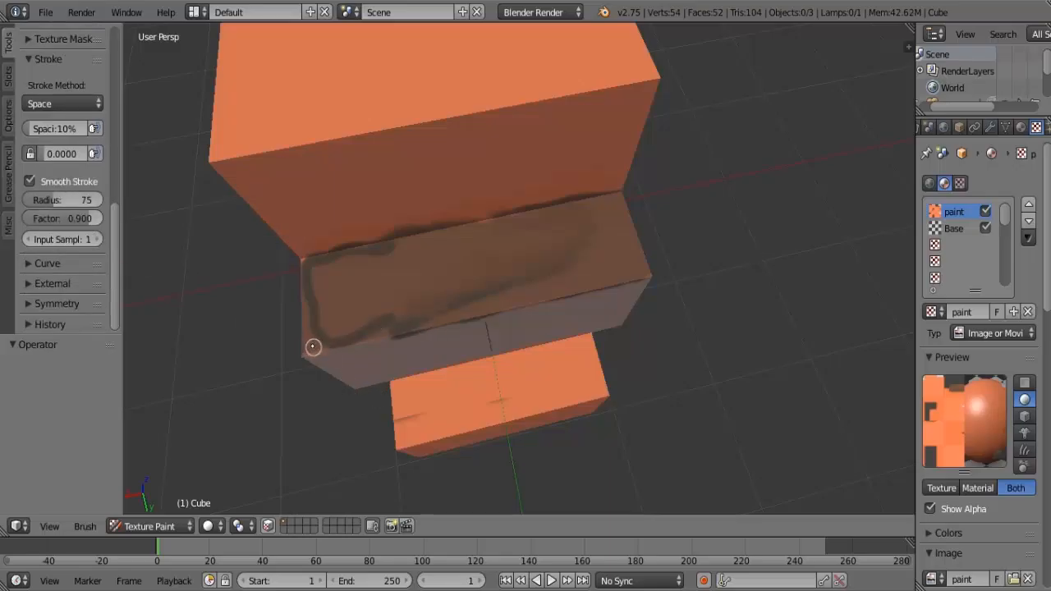
# - Paint thin dark smoothed lines along the front edge and both short edges of the ledge's top face
pyautogui.moveTo(320, 341); pyautogui.dragTo(375, 332)
pyautogui.moveTo(391, 329)
pyautogui.mouseDown()
pyautogui.moveTo(698, 258)
pyautogui.moveTo(624, 226)
pyautogui.moveTo(603, 148)
pyautogui.moveTo(590, 147)
pyautogui.mouseUp()
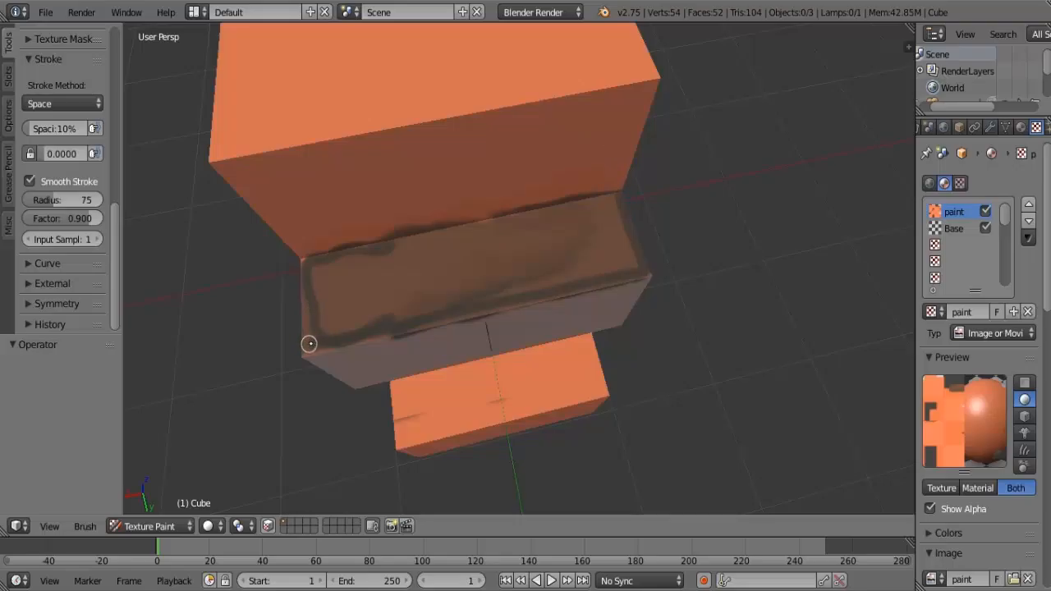
pyautogui.moveTo(304, 333); pyautogui.dragTo(309, 206)
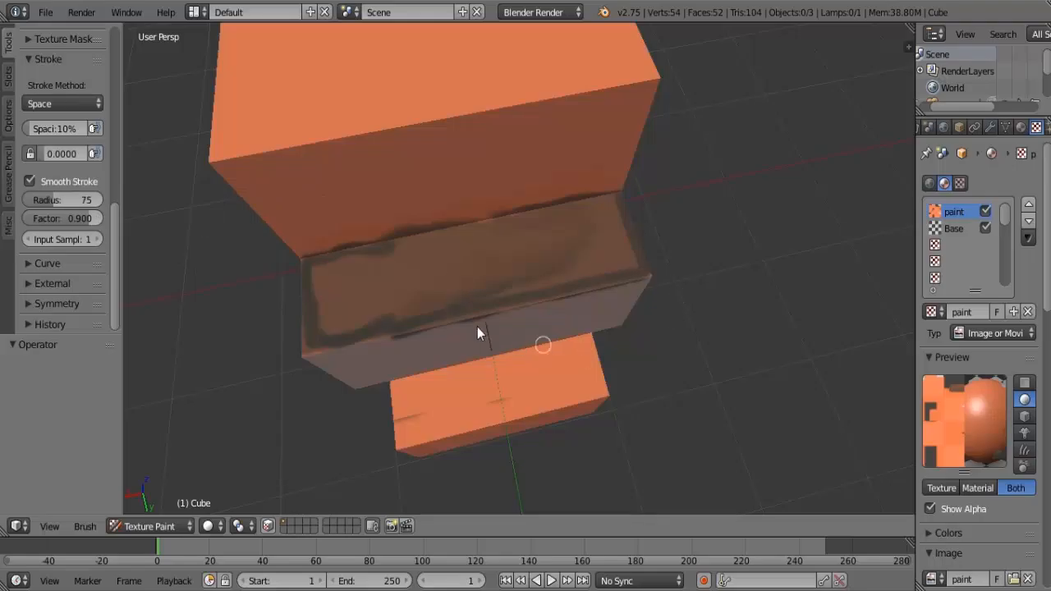
# - Brighten the TexDraw brush color to a light beige
pyautogui.moveTo(477, 327); pyautogui.dragTo(169, 247, button='middle')
pyautogui.scroll(6, 23, 154)
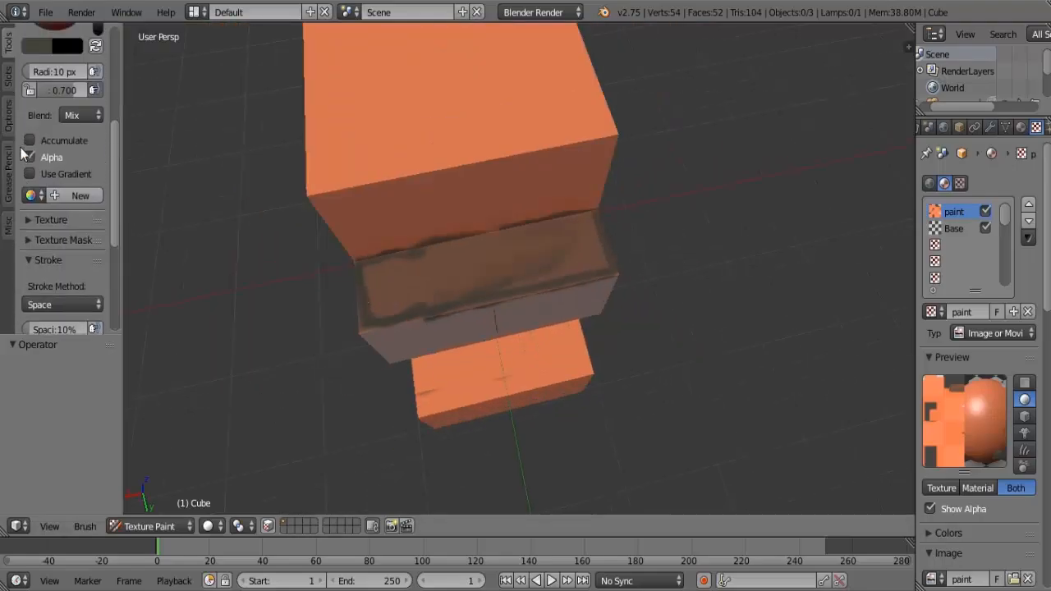
pyautogui.scroll(4, 44, 231)
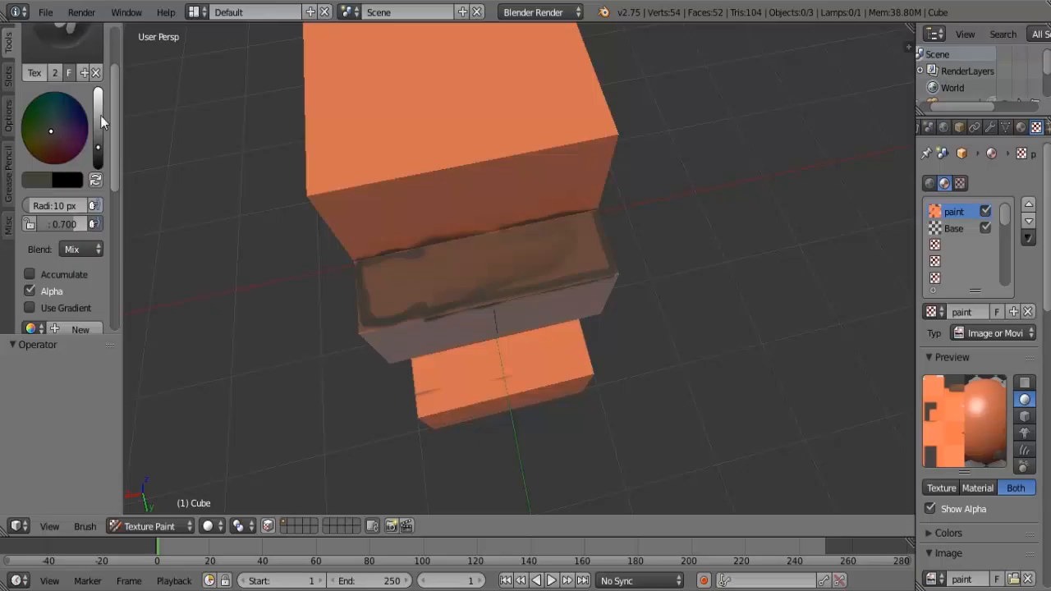
pyautogui.moveTo(100, 122); pyautogui.dragTo(98, 110)
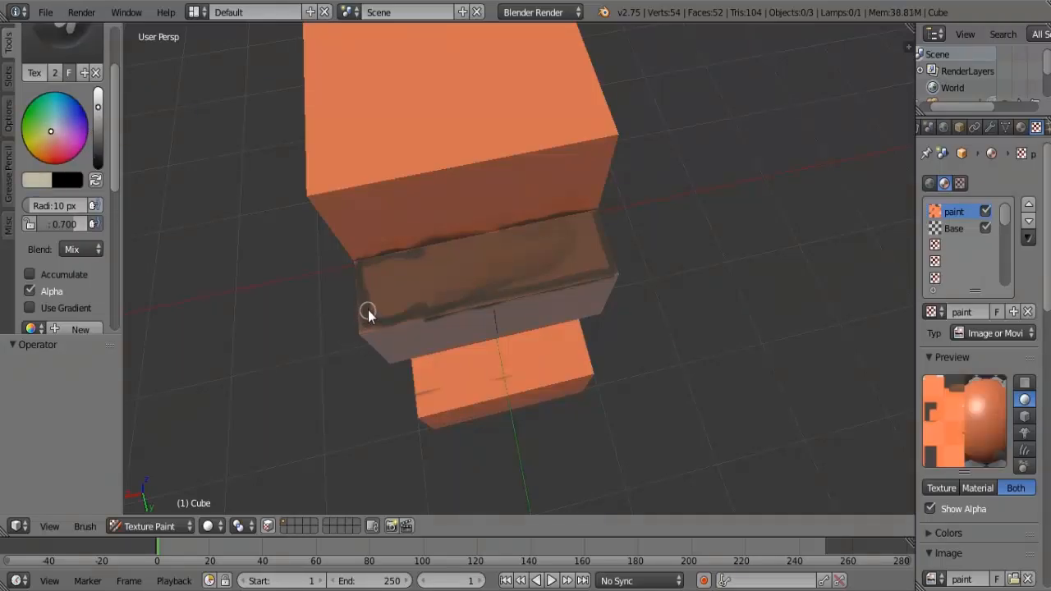
# - Paint a light beige border along both short edges and the front edge of the ledge's top face
pyautogui.scroll(1, 368, 309)
pyautogui.moveTo(369, 307); pyautogui.dragTo(394, 300, button='middle')
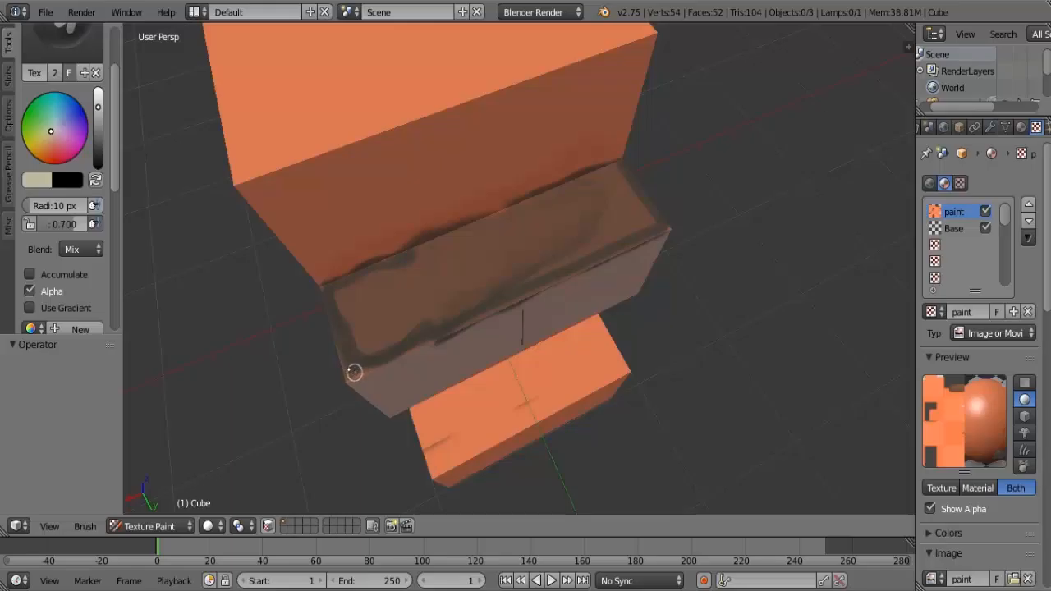
pyautogui.moveTo(355, 372)
pyautogui.mouseDown()
pyautogui.moveTo(319, 289)
pyautogui.moveTo(312, 232)
pyautogui.mouseUp()
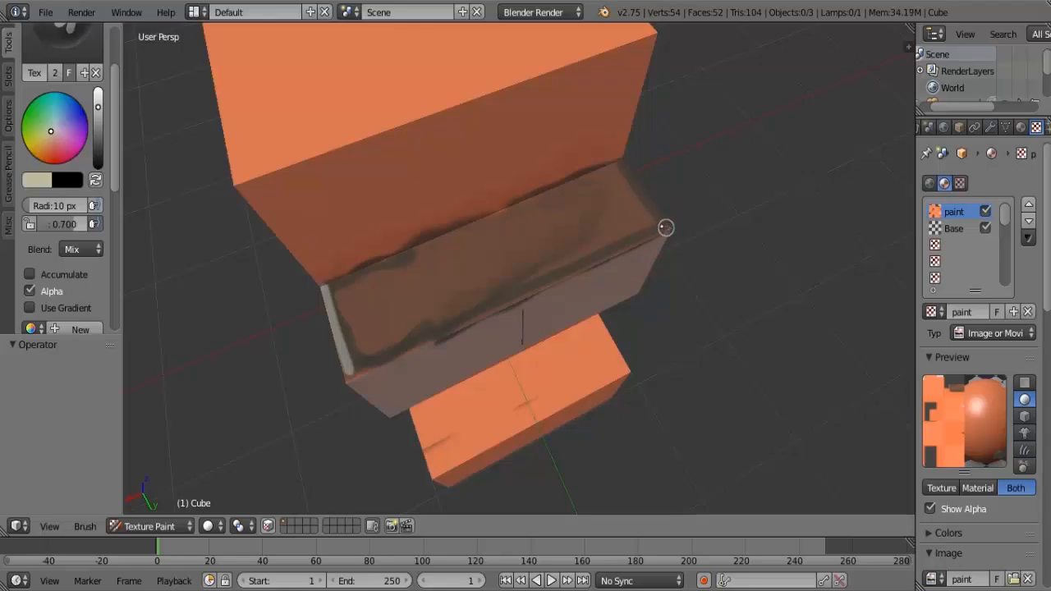
pyautogui.moveTo(650, 201)
pyautogui.mouseDown()
pyautogui.moveTo(593, 115)
pyautogui.moveTo(592, 127)
pyautogui.mouseUp()
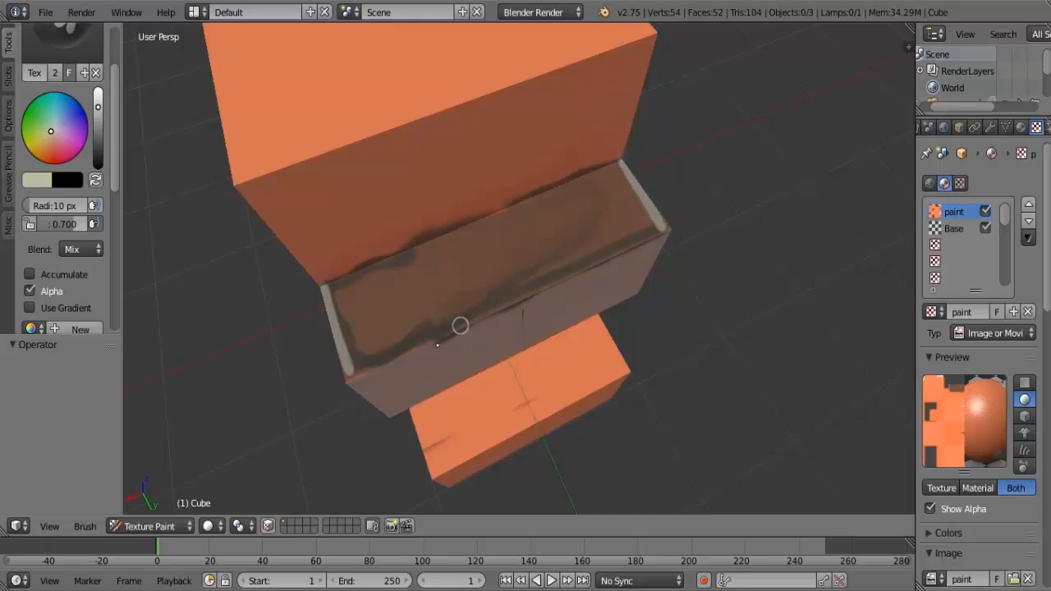
pyautogui.moveTo(345, 365)
pyautogui.mouseDown()
pyautogui.moveTo(364, 371)
pyautogui.moveTo(706, 202)
pyautogui.moveTo(654, 219)
pyautogui.mouseUp()
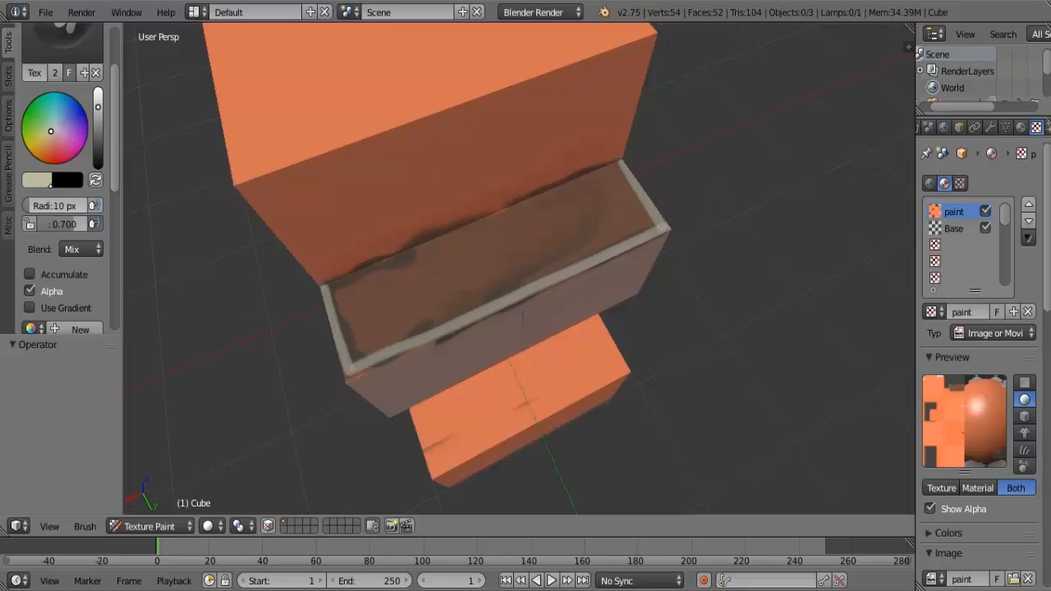
# - Darken the brush color back to dark olive-gray and disable Smooth Stroke
pyautogui.moveTo(98, 108); pyautogui.dragTo(98, 148)
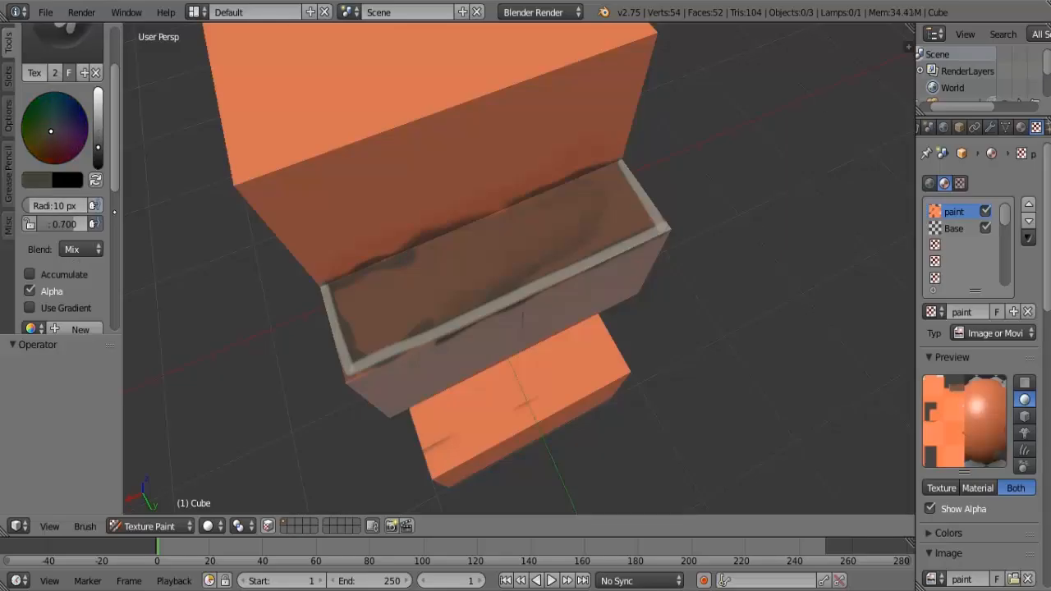
pyautogui.scroll(-5, 114, 213)
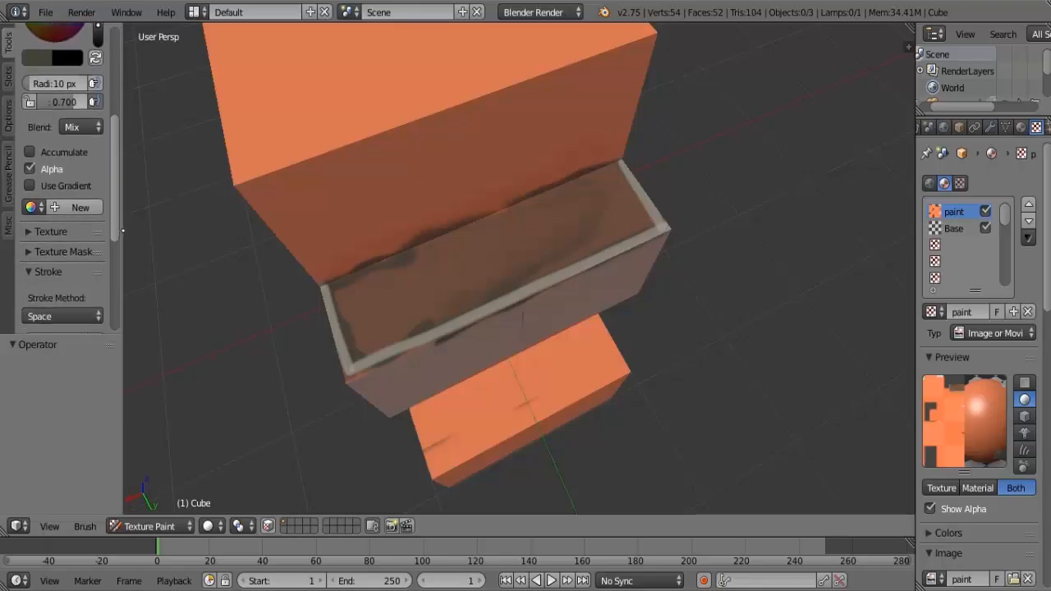
pyautogui.scroll(-1, 116, 245)
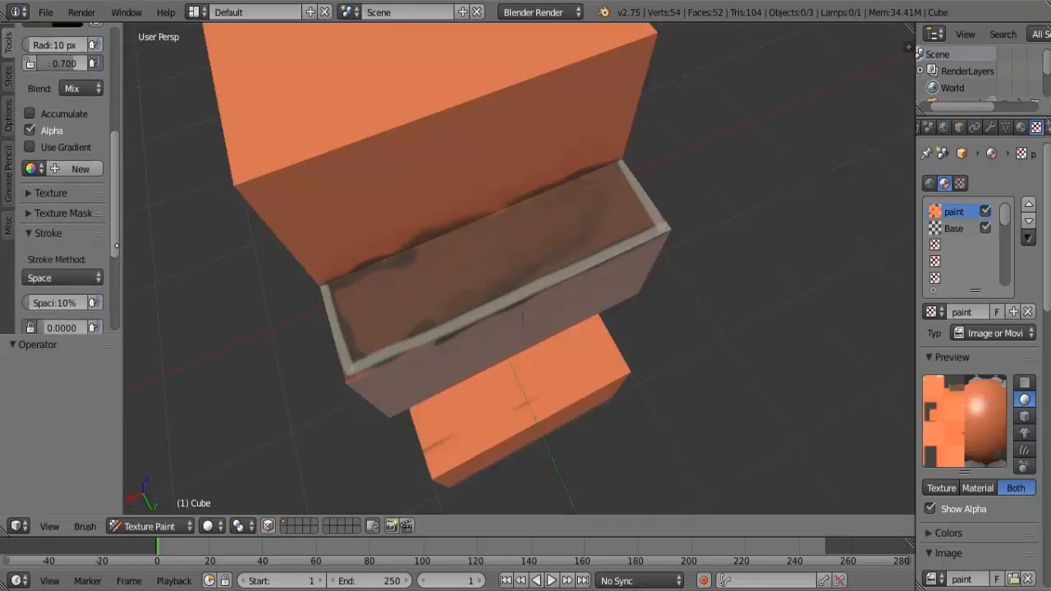
pyautogui.scroll(-5, 116, 245)
pyautogui.moveTo(109, 280); pyautogui.dragTo(107, 277)
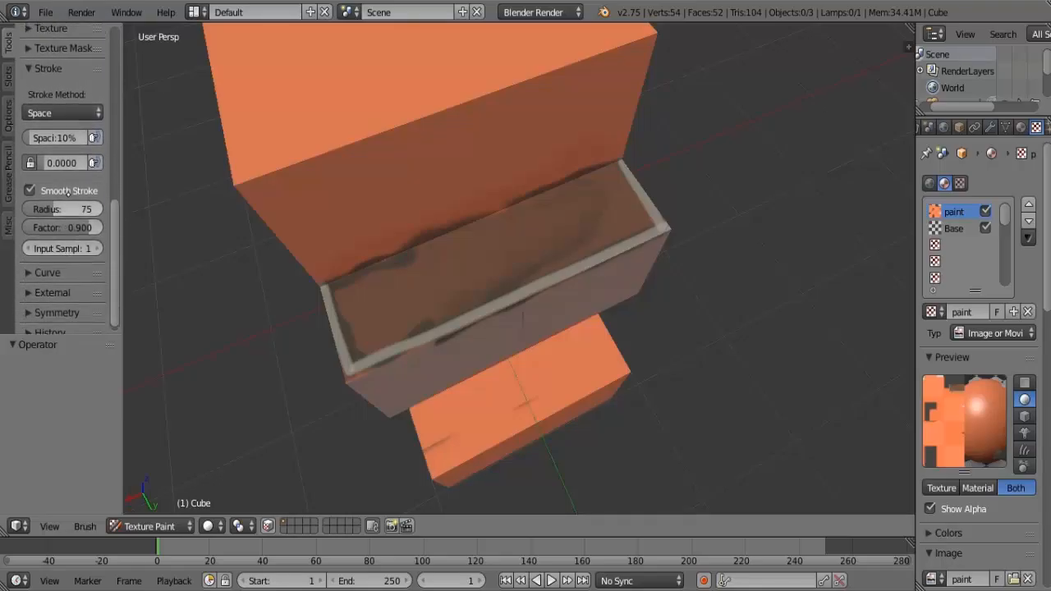
pyautogui.click(30, 191)
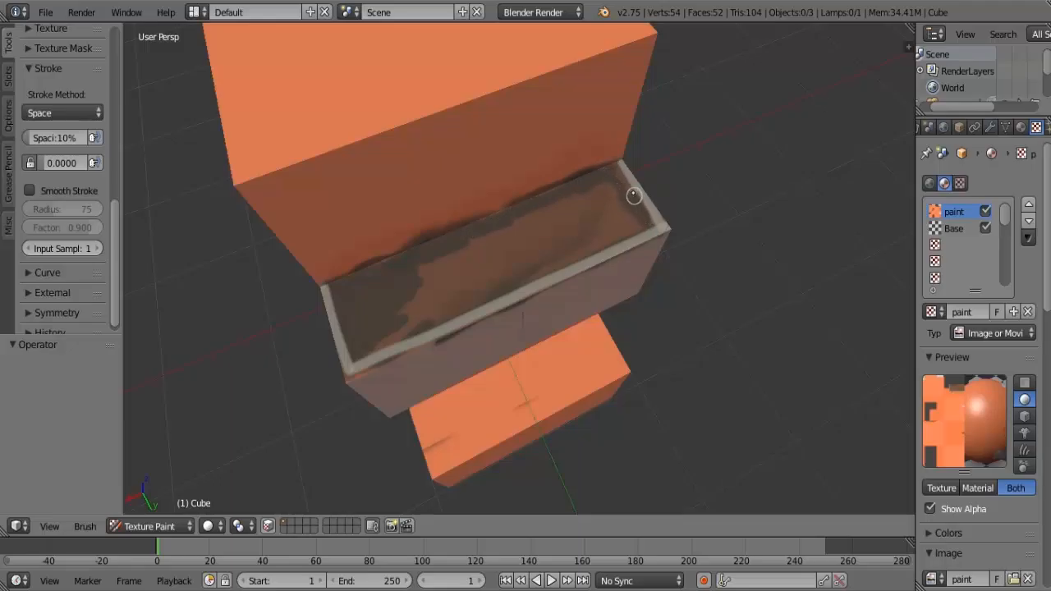
# - Fill the ledge's top face inside the beige border with dark olive-gray strokes, covering the remaining brown areas
pyautogui.moveTo(616, 170)
pyautogui.mouseDown()
pyautogui.moveTo(599, 202)
pyautogui.moveTo(549, 212)
pyautogui.mouseUp()
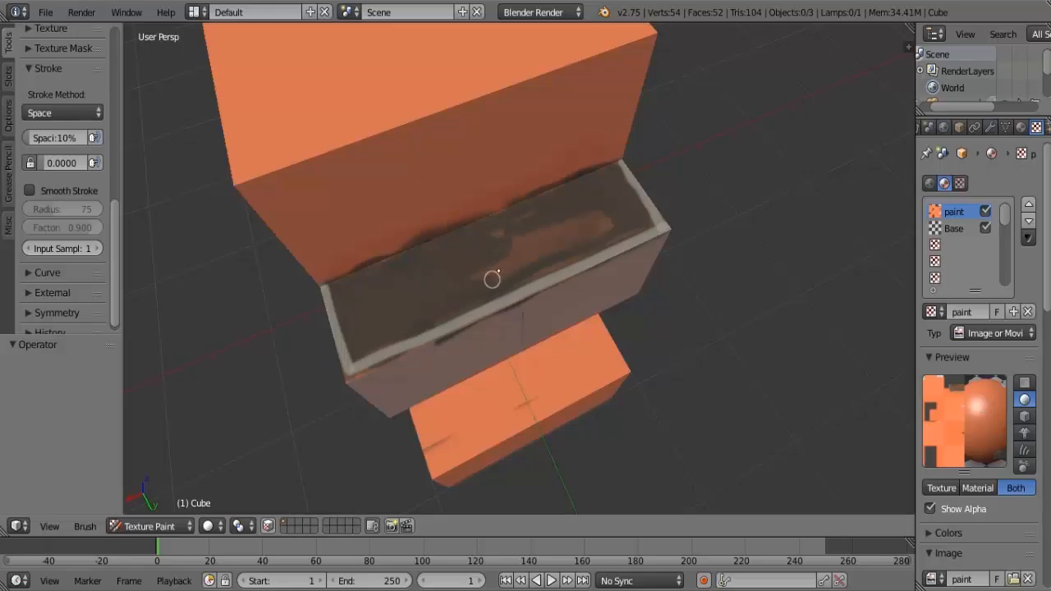
pyautogui.moveTo(492, 280)
pyautogui.mouseDown()
pyautogui.moveTo(476, 278)
pyautogui.moveTo(556, 250)
pyautogui.moveTo(529, 237)
pyautogui.moveTo(549, 230)
pyautogui.moveTo(563, 242)
pyautogui.moveTo(599, 225)
pyautogui.mouseUp()
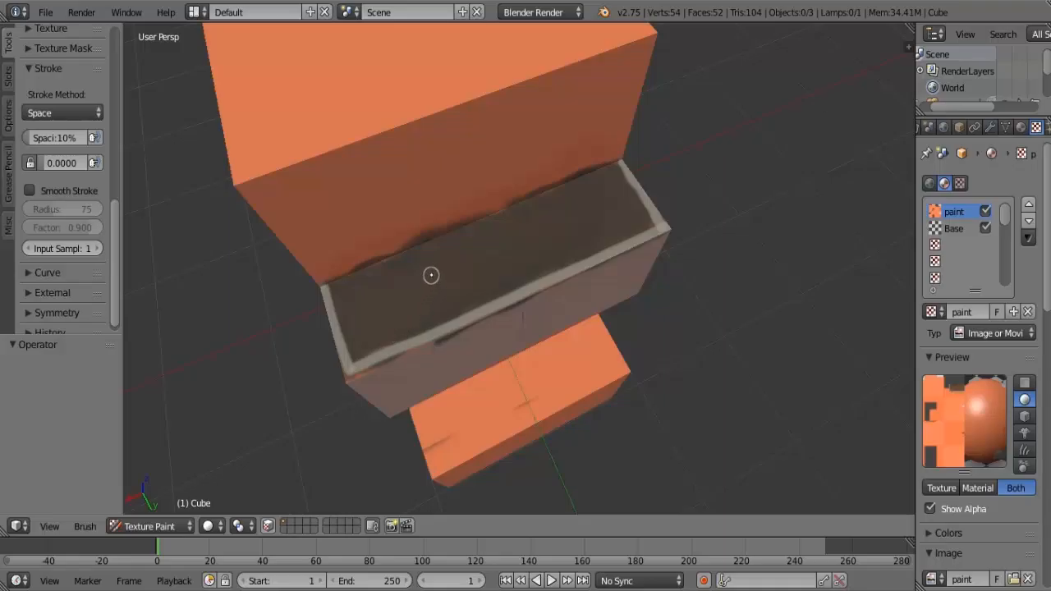
pyautogui.moveTo(440, 276)
pyautogui.mouseDown(button='middle')
pyautogui.moveTo(512, 181)
pyautogui.moveTo(547, 188)
pyautogui.moveTo(416, 202)
pyautogui.moveTo(253, 181)
pyautogui.moveTo(192, 122)
pyautogui.moveTo(382, 277)
pyautogui.moveTo(583, 164)
pyautogui.moveTo(571, 142)
pyautogui.moveTo(448, 227)
pyautogui.moveTo(330, 210)
pyautogui.moveTo(566, 151)
pyautogui.moveTo(430, 95)
pyautogui.moveTo(320, 92)
pyautogui.moveTo(256, 218)
pyautogui.moveTo(270, 252)
pyautogui.moveTo(469, 205)
pyautogui.moveTo(556, 155)
pyautogui.moveTo(577, 196)
pyautogui.moveTo(422, 184)
pyautogui.moveTo(381, 141)
pyautogui.moveTo(423, 204)
pyautogui.moveTo(368, 51)
pyautogui.moveTo(309, 417)
pyautogui.moveTo(386, 197)
pyautogui.moveTo(364, 239)
pyautogui.moveTo(402, 257)
pyautogui.mouseUp(button='middle')
pyautogui.scroll(2, 402, 255)
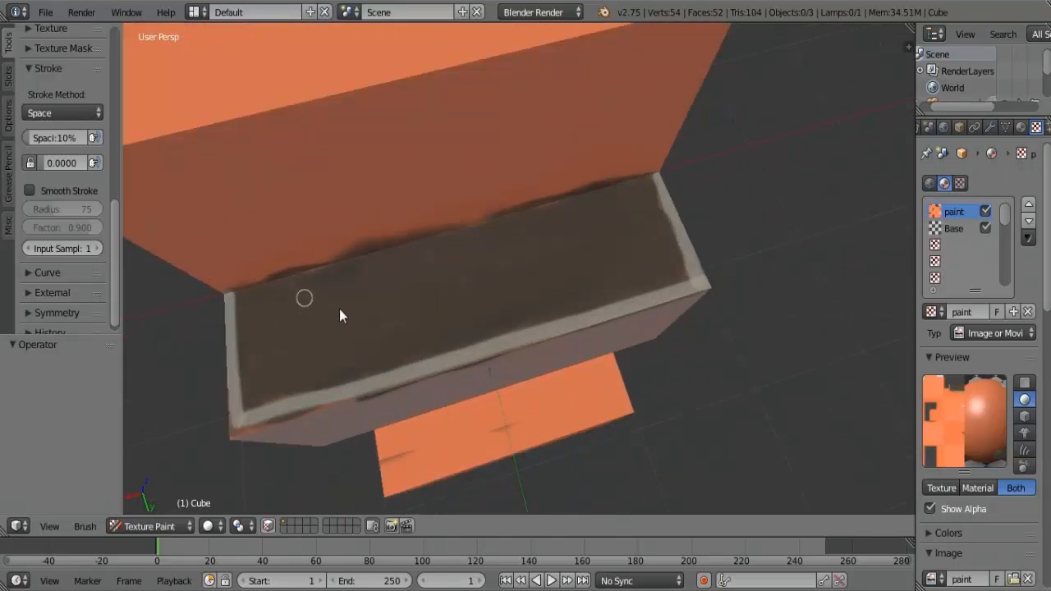
pyautogui.moveTo(339, 311); pyautogui.dragTo(241, 272, button='middle')
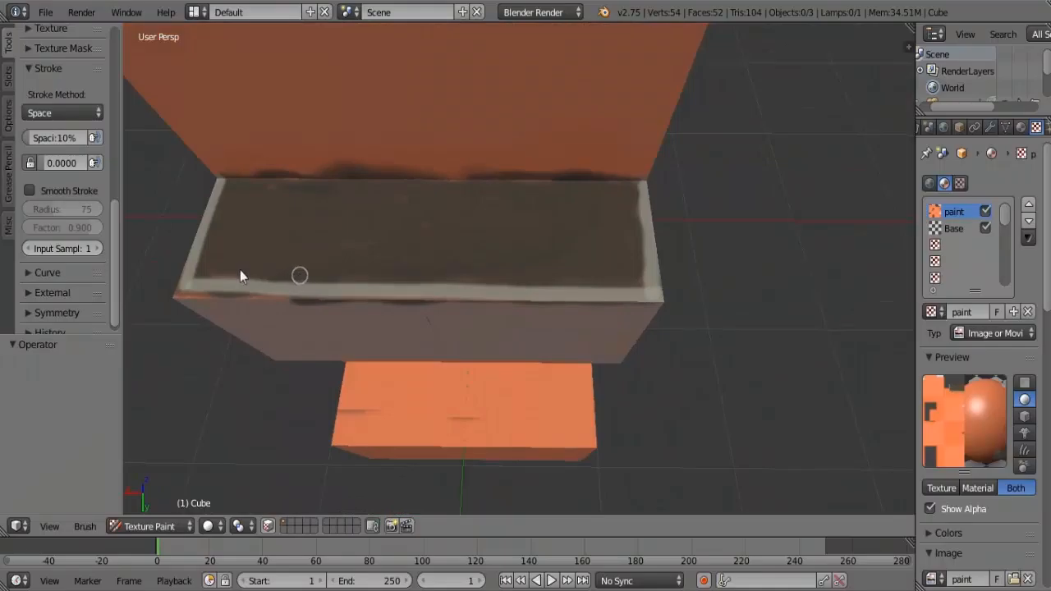
pyautogui.click(123, 525)
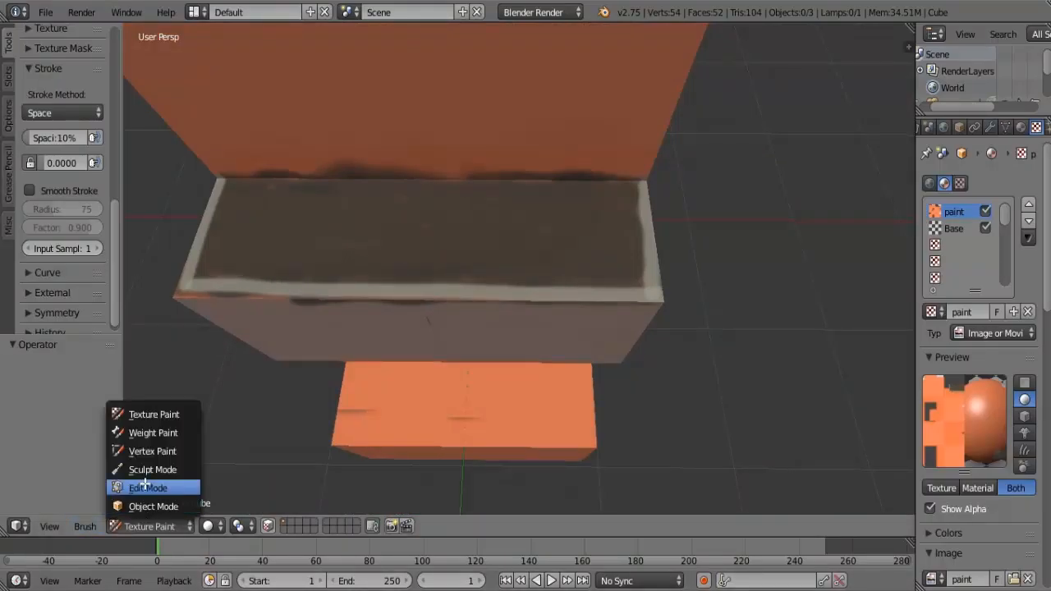
pyautogui.click(144, 488)
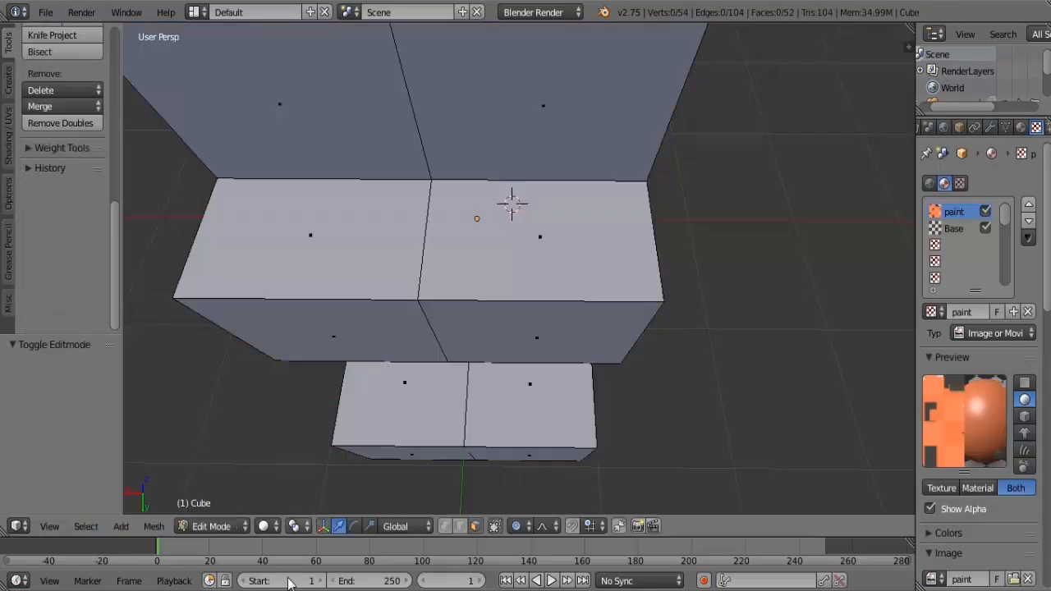
pyautogui.click(205, 527)
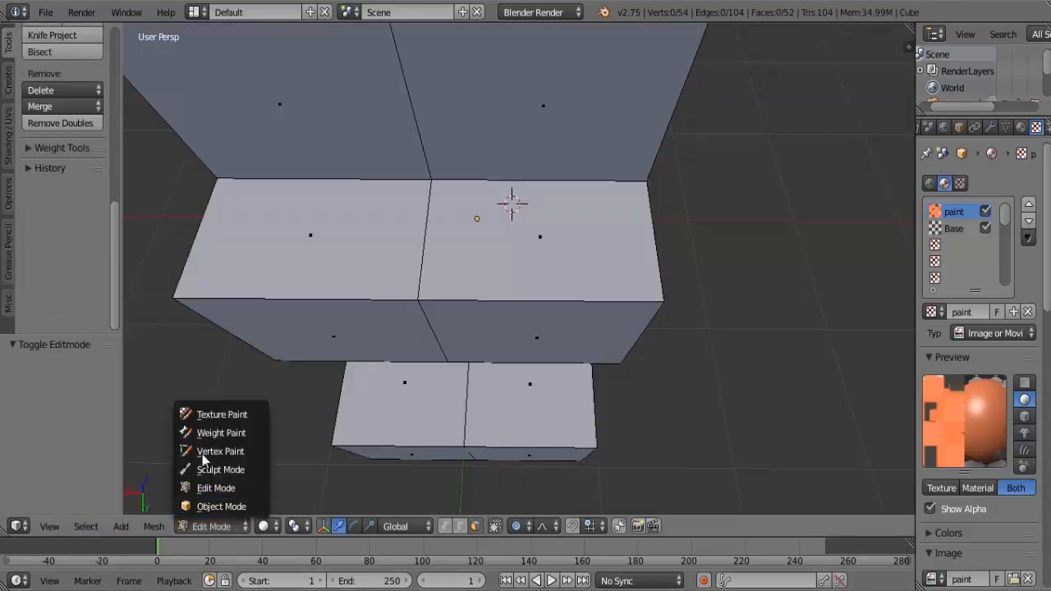
pyautogui.click(209, 415)
# - Switch to the Clone brush, sample the ledge's beige border and try cloning it onto the ledge's front face
pyautogui.moveTo(353, 188); pyautogui.dragTo(372, 134, button='middle')
pyautogui.scroll(1, 440, 296)
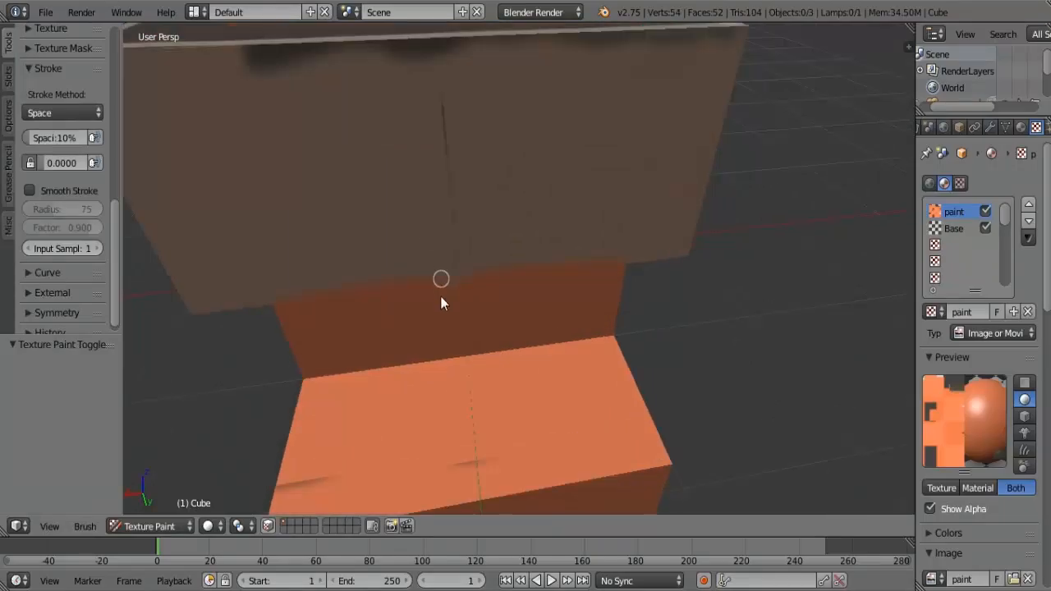
pyautogui.scroll(-2, 440, 299)
pyautogui.moveTo(439, 299)
pyautogui.keyDown('shift'); pyautogui.mouseDown(button='middle')
pyautogui.moveTo(390, 145)
pyautogui.moveTo(505, 222)
pyautogui.moveTo(496, 164)
pyautogui.moveTo(511, 235)
pyautogui.moveTo(531, 204)
pyautogui.moveTo(499, 246)
pyautogui.moveTo(502, 185)
pyautogui.mouseUp(button='middle'); pyautogui.keyUp('shift')
pyautogui.scroll(4, 496, 123)
pyautogui.moveTo(494, 115); pyautogui.dragTo(493, 172, button='middle')
pyautogui.scroll(2, 72, 127)
pyautogui.scroll(8, 72, 127)
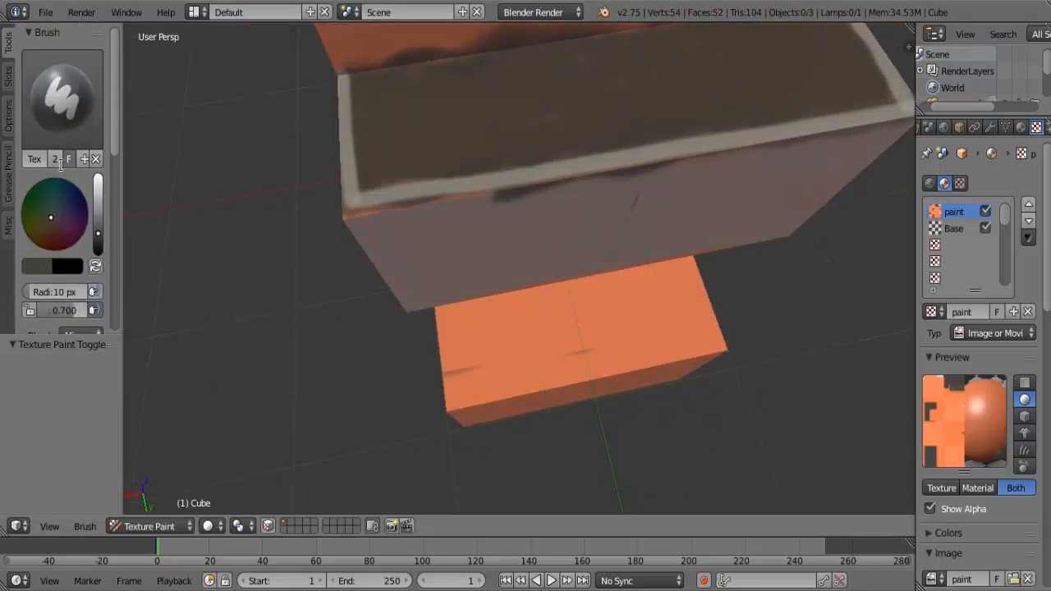
pyautogui.click(65, 125)
pyautogui.click(127, 192)
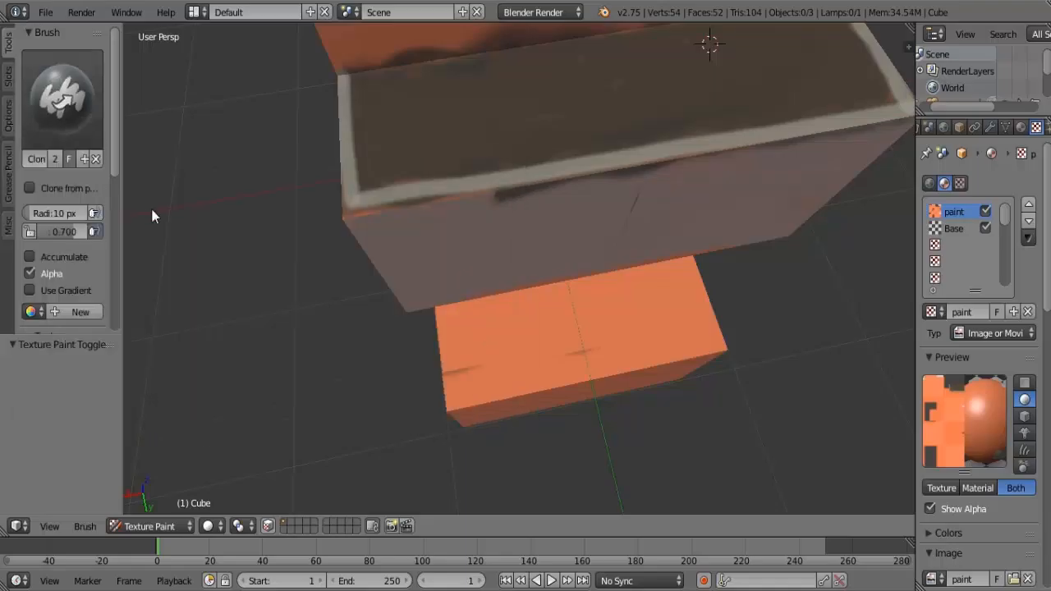
pyautogui.keyDown('ctrl'); pyautogui.click(412, 193); pyautogui.keyUp('ctrl')
pyautogui.moveTo(480, 247); pyautogui.dragTo(514, 234)
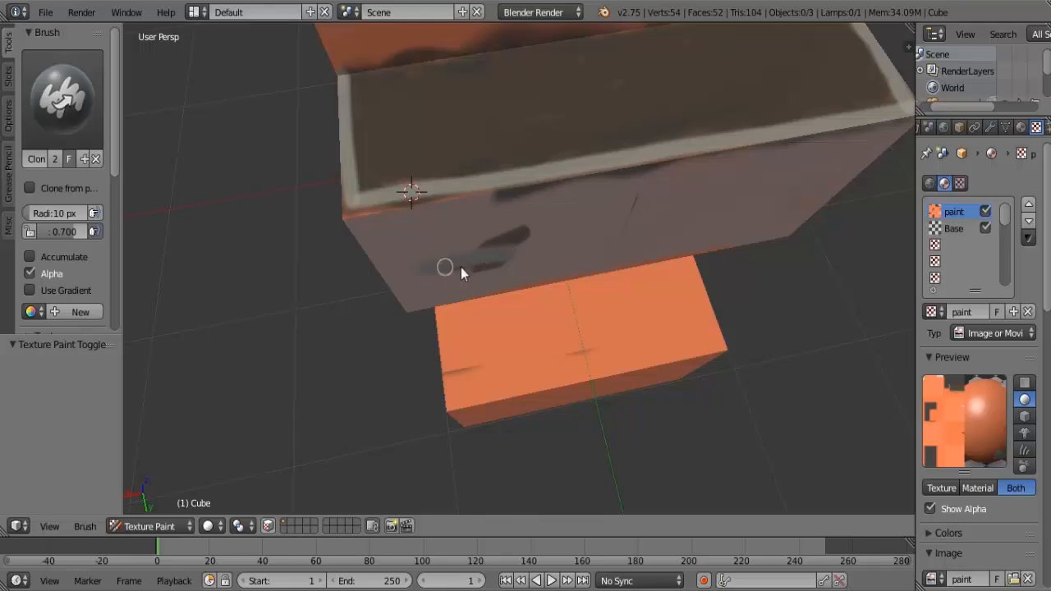
# - Try further clone strokes on the ledge's front face using new source points beside the cloned marks
pyautogui.moveTo(452, 270); pyautogui.dragTo(431, 150, button='middle')
pyautogui.keyDown('ctrl'); pyautogui.click(457, 99); pyautogui.keyUp('ctrl')
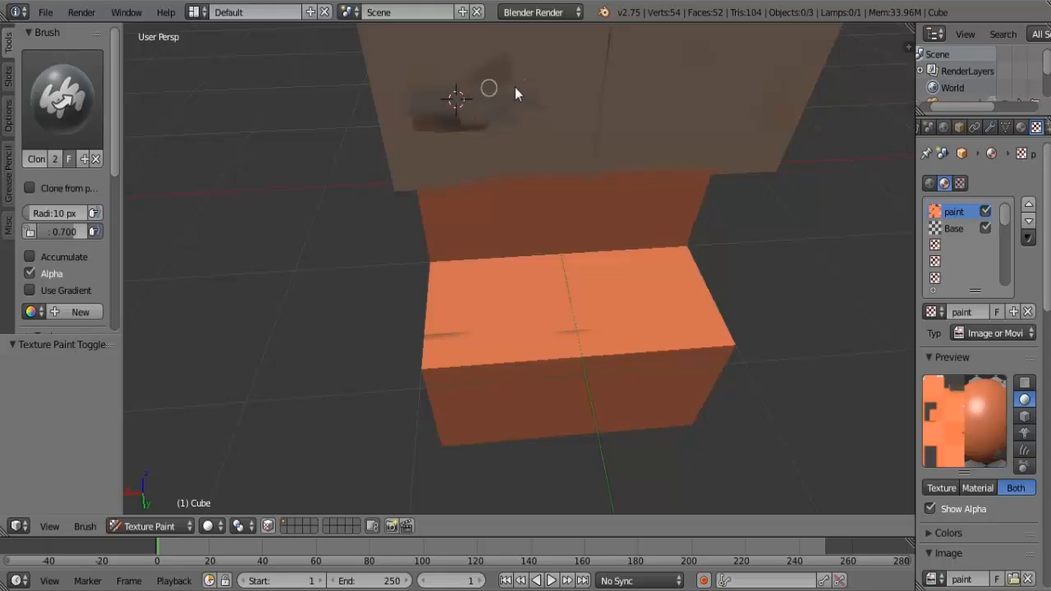
pyautogui.keyDown('ctrl'); pyautogui.click(429, 104); pyautogui.keyUp('ctrl')
pyautogui.moveTo(500, 100)
pyautogui.mouseDown()
pyautogui.moveTo(513, 114)
pyautogui.moveTo(427, 136)
pyautogui.mouseUp()
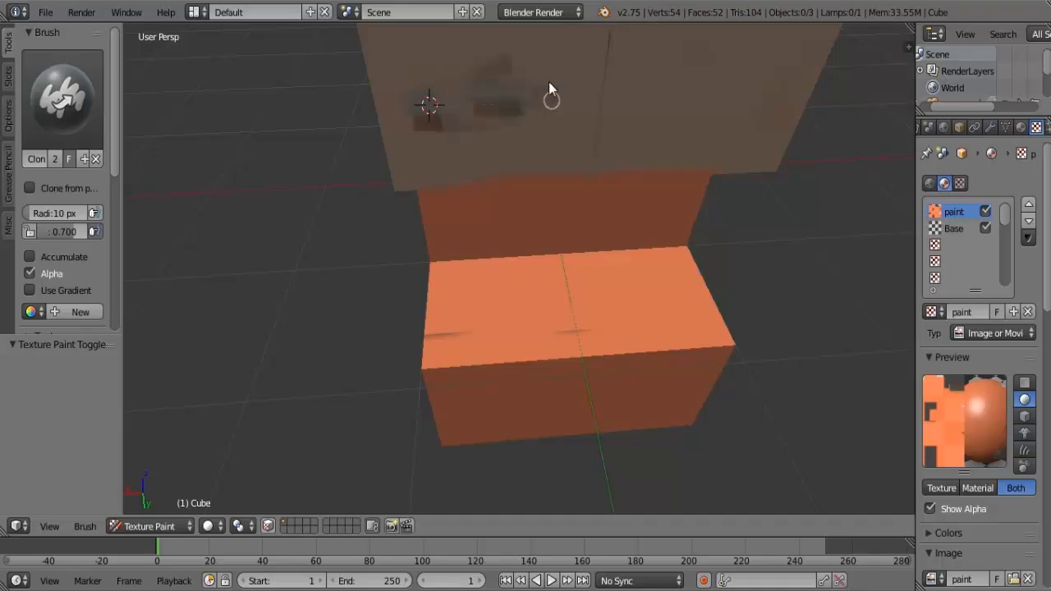
pyautogui.moveTo(504, 104); pyautogui.dragTo(466, 103, button='middle')
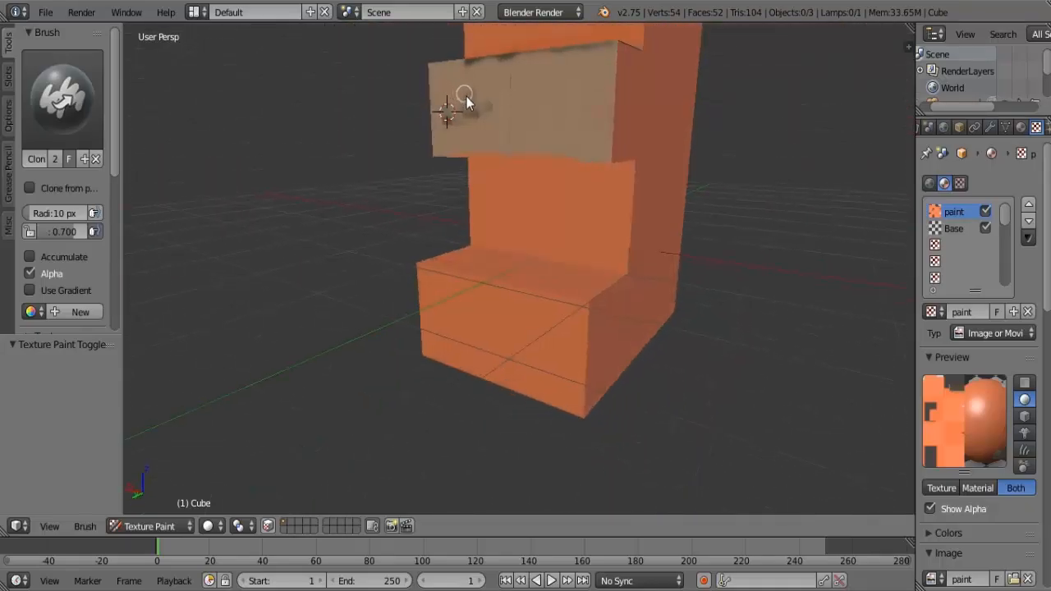
pyautogui.moveTo(472, 103); pyautogui.dragTo(472, 120)
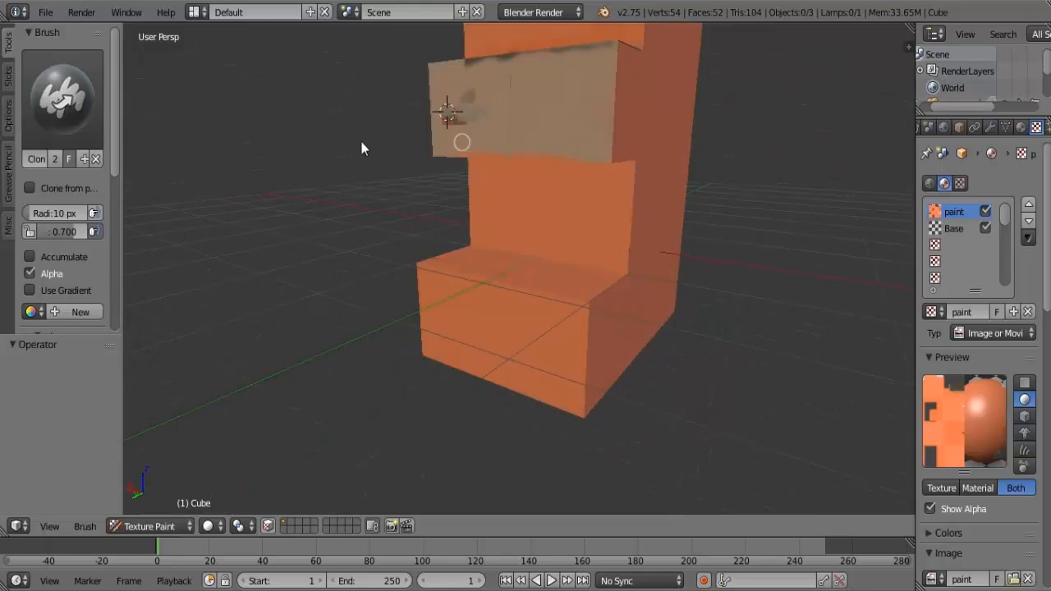
# - Switch to the TexDraw brush, brighten its color to light beige and paint a short patch across the middle of the ledge's front face
pyautogui.moveTo(442, 146)
pyautogui.mouseDown(button='middle')
pyautogui.moveTo(526, 193)
pyautogui.moveTo(502, 191)
pyautogui.mouseUp(button='middle')
pyautogui.click(92, 115)
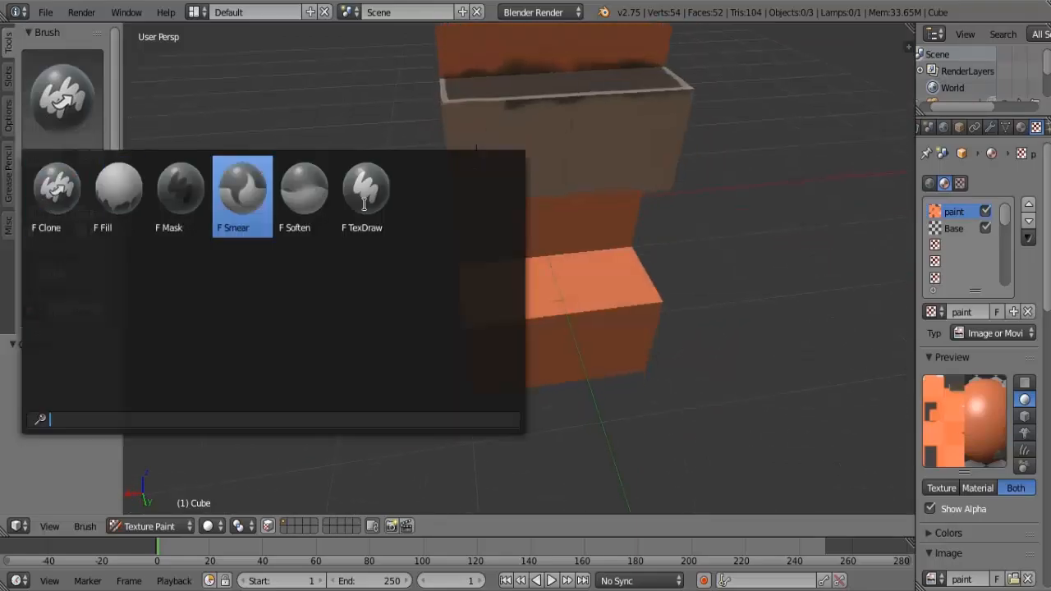
pyautogui.click(358, 219)
pyautogui.moveTo(97, 223); pyautogui.dragTo(103, 197)
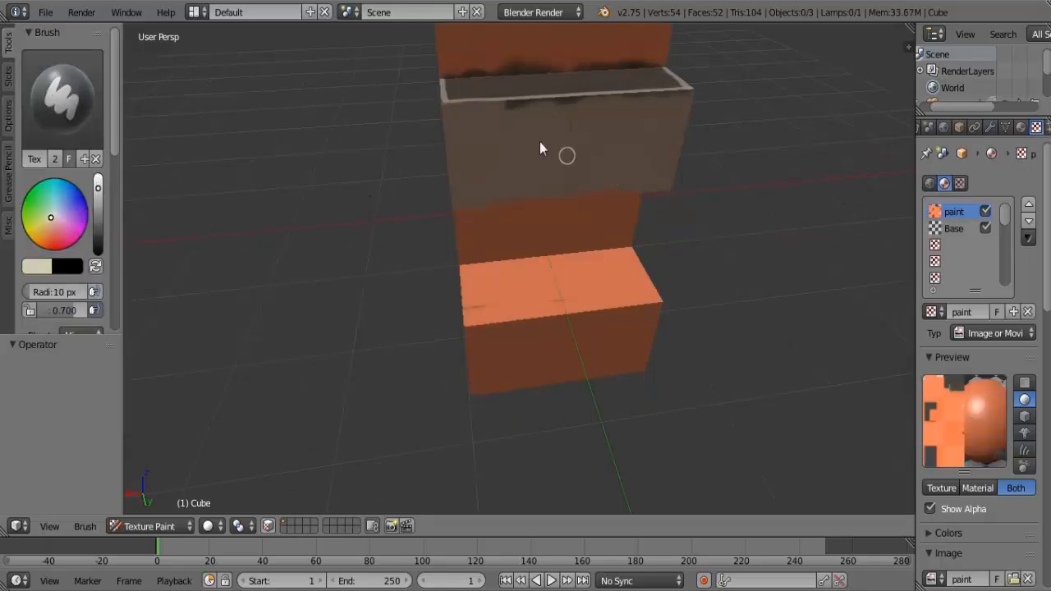
pyautogui.moveTo(511, 152); pyautogui.dragTo(578, 150)
# - Enable Smooth Stroke and paint a light beige border around the edges of the ledge's front face
pyautogui.moveTo(572, 135); pyautogui.dragTo(518, 137, button='middle')
pyautogui.moveTo(554, 197)
pyautogui.keyDown('shift'); pyautogui.mouseDown(button='middle')
pyautogui.moveTo(564, 297)
pyautogui.moveTo(550, 231)
pyautogui.moveTo(597, 235)
pyautogui.moveTo(583, 224)
pyautogui.mouseUp(button='middle'); pyautogui.keyUp('shift')
pyautogui.scroll(1, 566, 287)
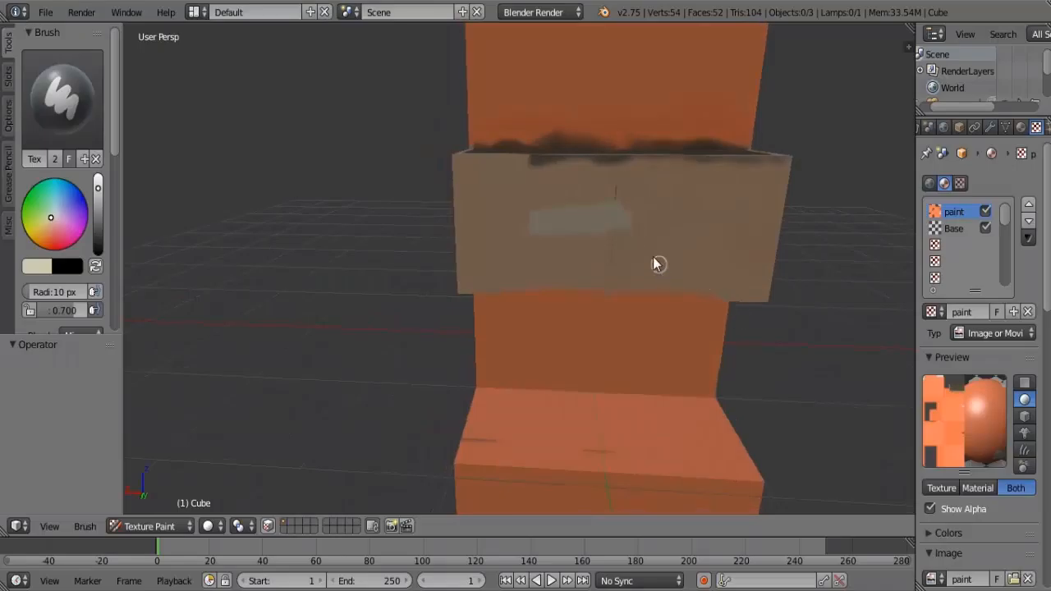
pyautogui.scroll(-5, 46, 223)
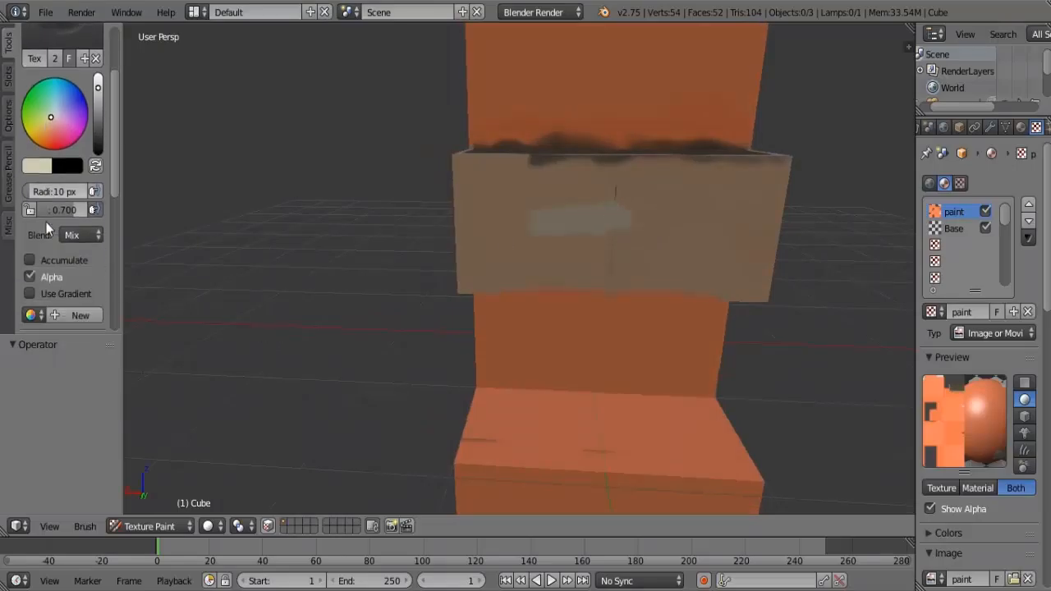
pyautogui.scroll(-7, 46, 222)
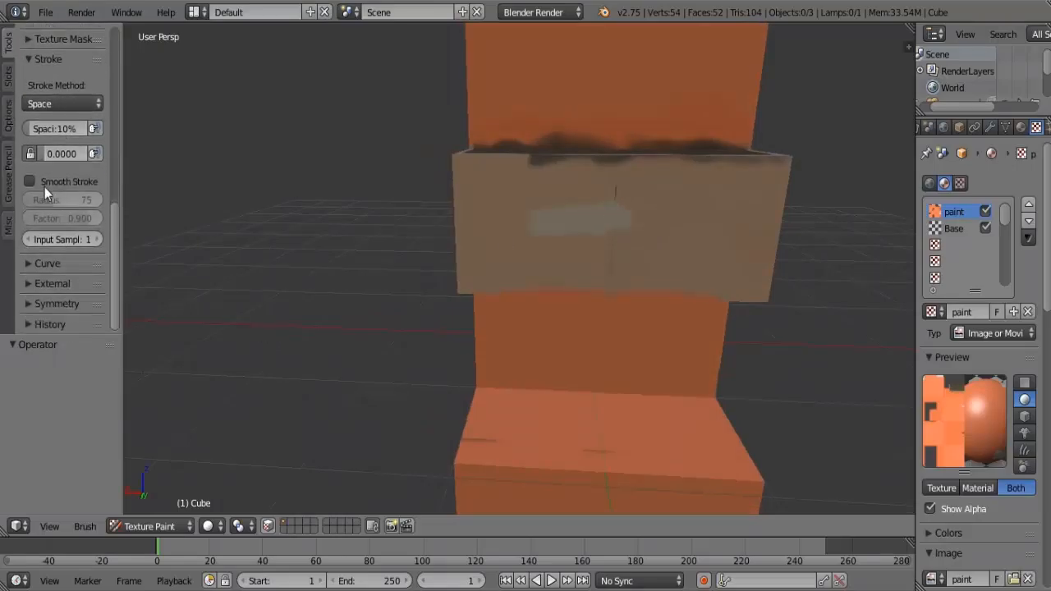
pyautogui.click(46, 185)
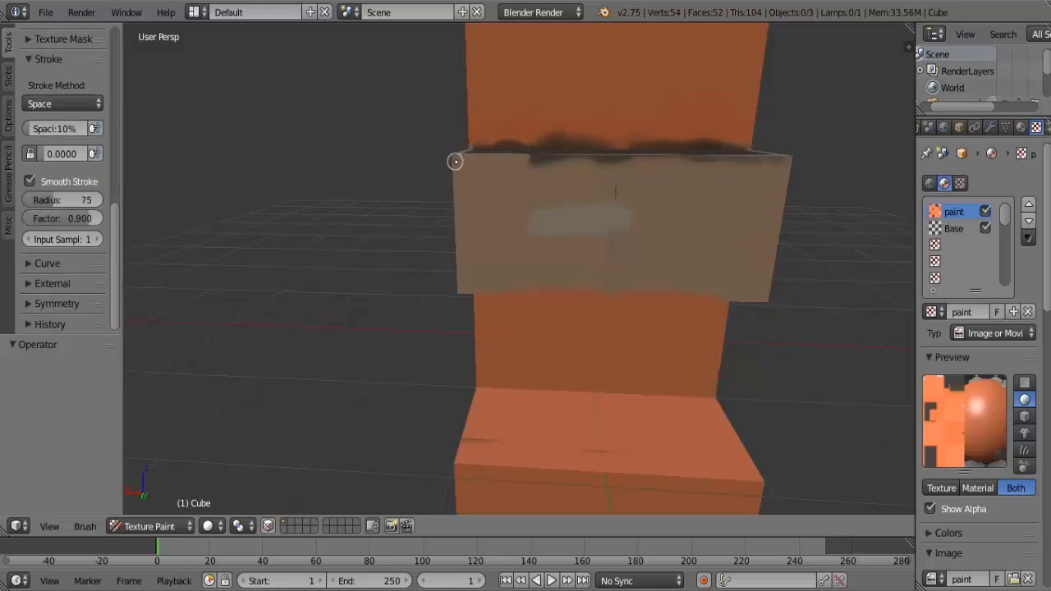
pyautogui.moveTo(469, 166)
pyautogui.mouseDown()
pyautogui.moveTo(832, 172)
pyautogui.moveTo(770, 257)
pyautogui.moveTo(751, 356)
pyautogui.moveTo(760, 291)
pyautogui.moveTo(405, 281)
pyautogui.moveTo(462, 251)
pyautogui.moveTo(466, 92)
pyautogui.mouseUp()
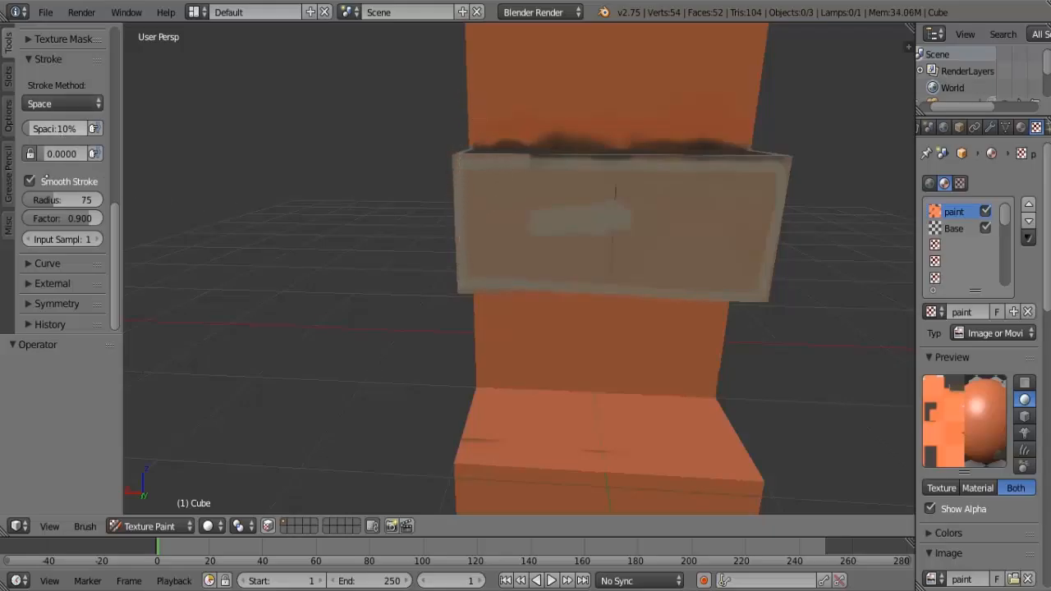
# - Disable Smooth Stroke and fill the ledge's front face inside the border with light beige strokes
pyautogui.click(46, 179)
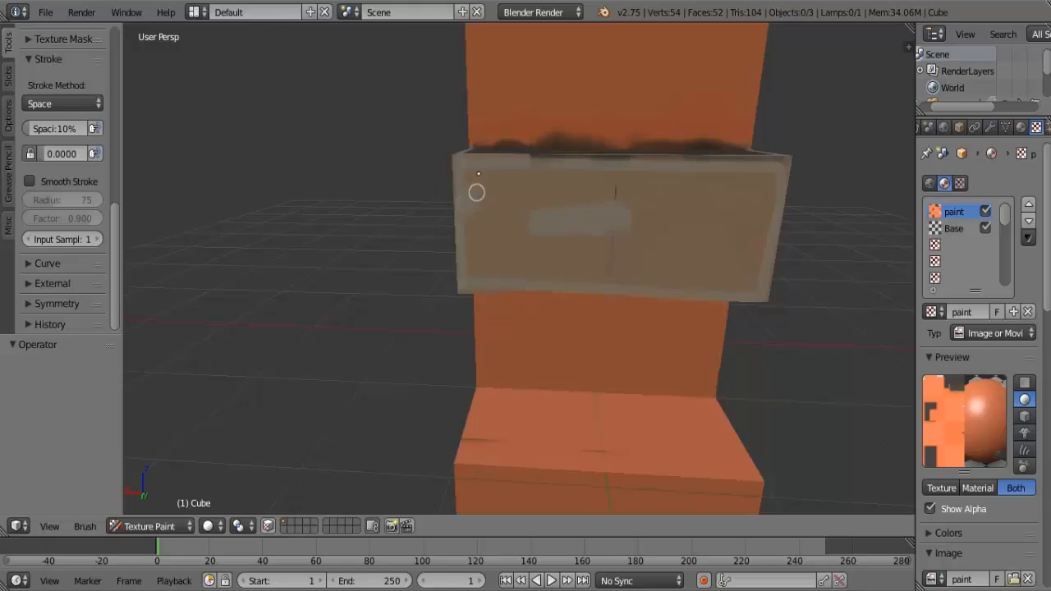
pyautogui.moveTo(478, 173)
pyautogui.mouseDown()
pyautogui.moveTo(480, 157)
pyautogui.moveTo(497, 201)
pyautogui.moveTo(476, 218)
pyautogui.moveTo(470, 263)
pyautogui.moveTo(478, 270)
pyautogui.moveTo(483, 241)
pyautogui.moveTo(514, 213)
pyautogui.moveTo(528, 176)
pyautogui.moveTo(555, 181)
pyautogui.moveTo(545, 178)
pyautogui.mouseUp()
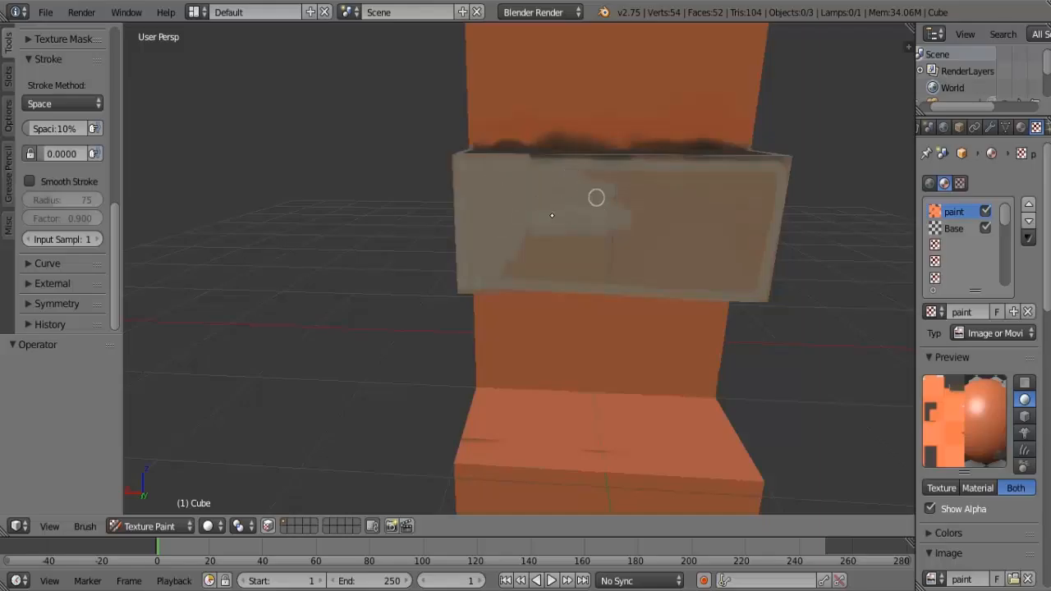
pyautogui.moveTo(528, 228)
pyautogui.mouseDown()
pyautogui.moveTo(524, 253)
pyautogui.moveTo(502, 266)
pyautogui.moveTo(687, 278)
pyautogui.mouseUp()
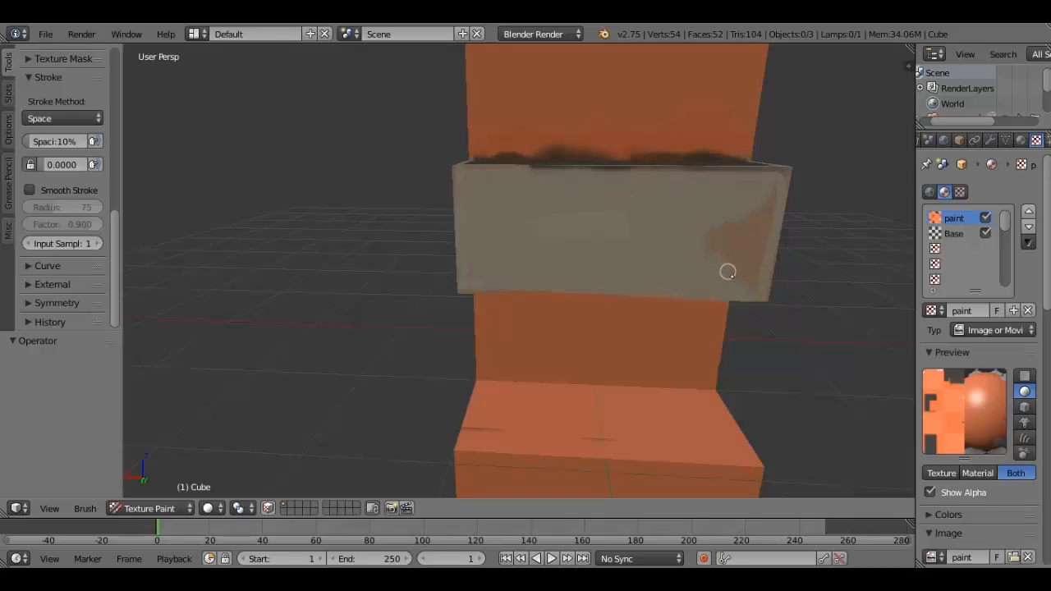
pyautogui.moveTo(744, 283)
pyautogui.mouseDown()
pyautogui.moveTo(763, 247)
pyautogui.moveTo(735, 259)
pyautogui.moveTo(712, 234)
pyautogui.moveTo(726, 224)
pyautogui.mouseUp()
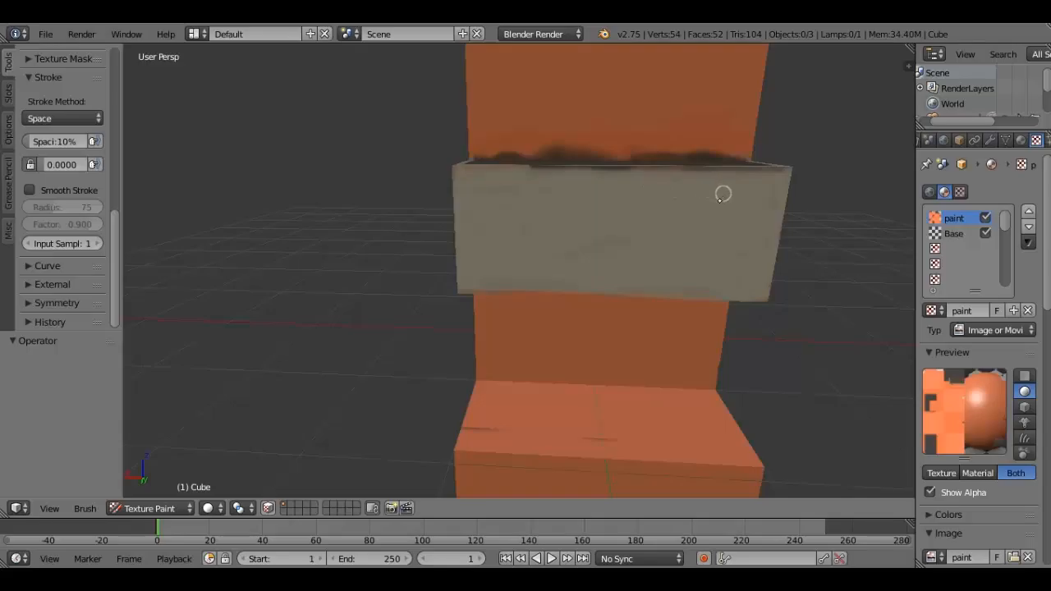
# - Enable Smooth Stroke and outline all four edges of the bottom step's front face in light beige
pyautogui.moveTo(758, 274); pyautogui.dragTo(534, 252, button='middle')
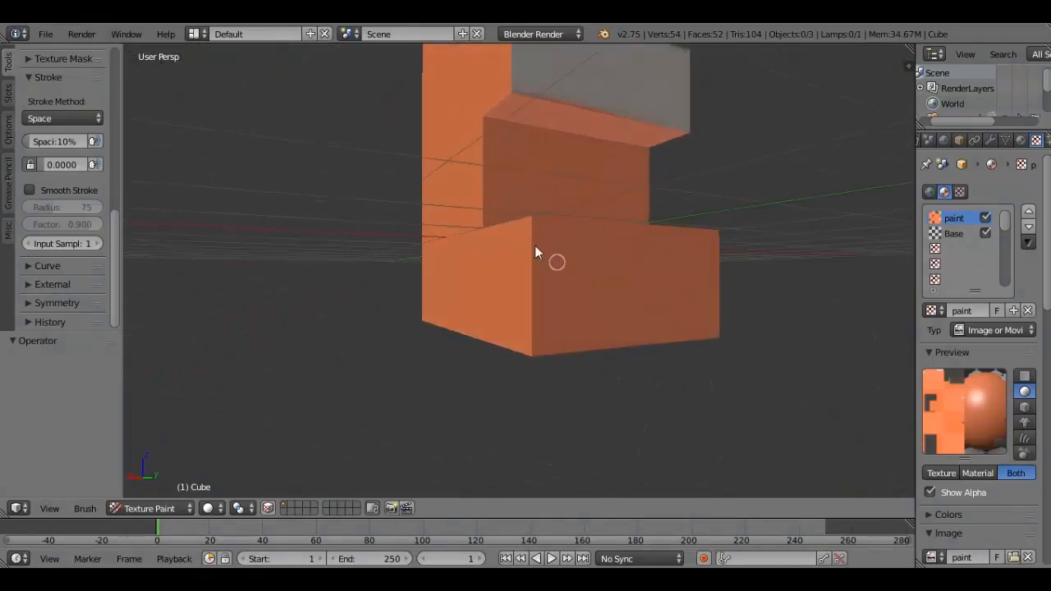
pyautogui.moveTo(634, 280); pyautogui.dragTo(564, 298, button='middle')
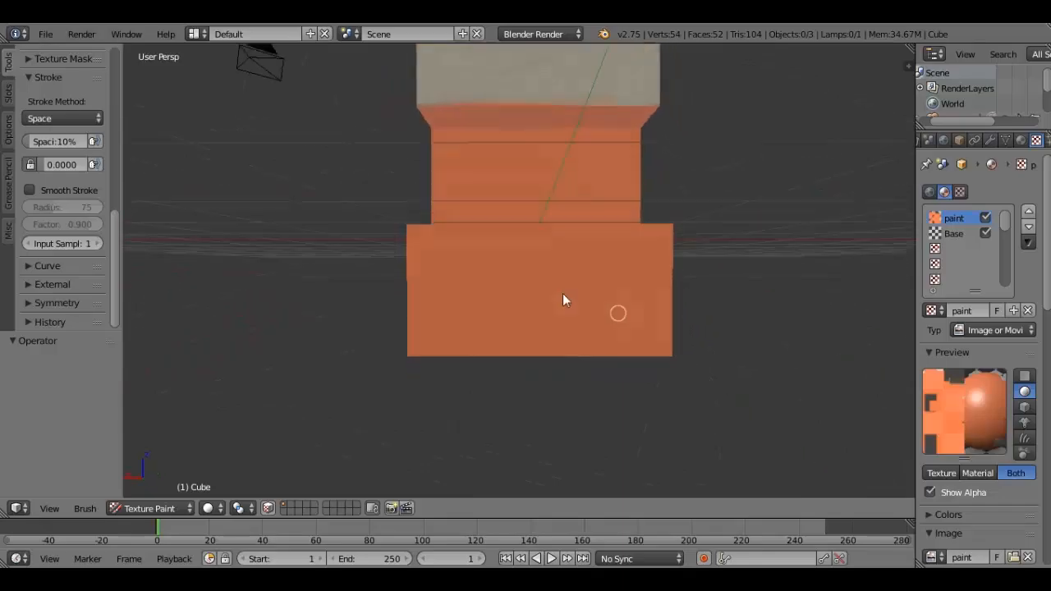
pyautogui.scroll(7, 59, 229)
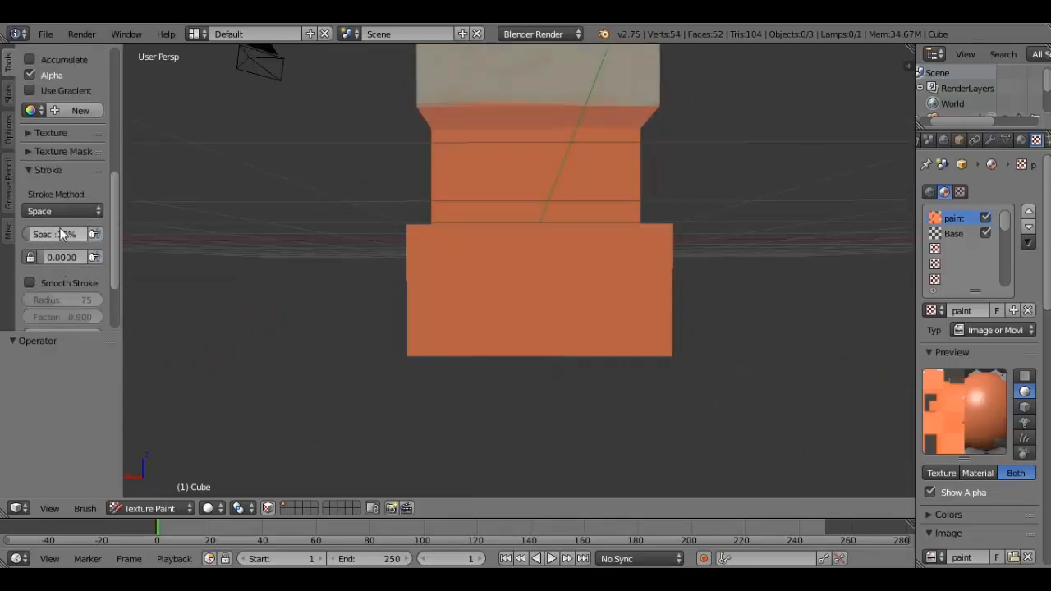
pyautogui.scroll(-3, 57, 222)
pyautogui.scroll(-5, 57, 218)
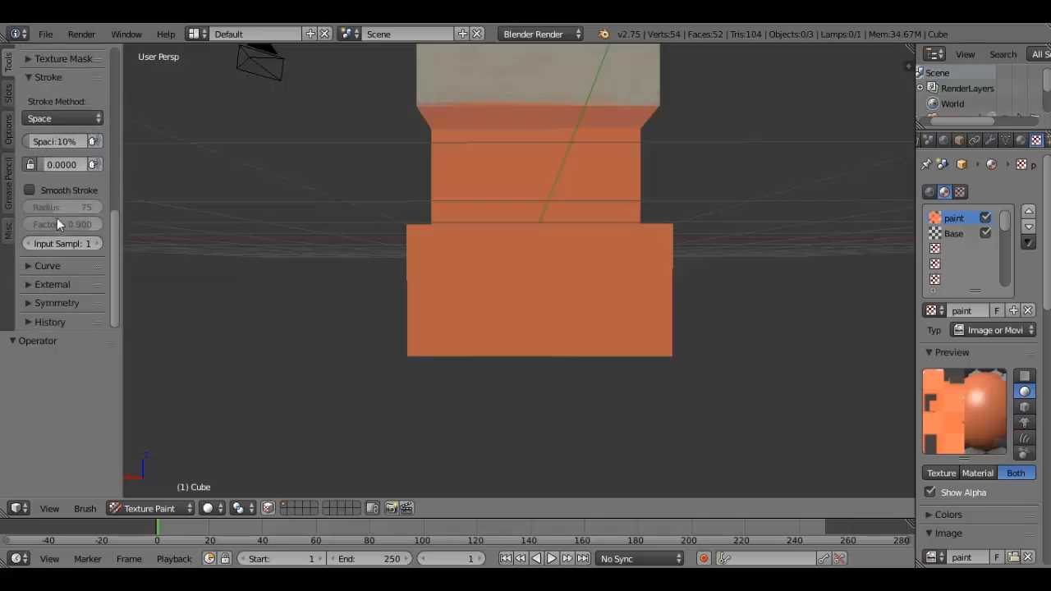
pyautogui.scroll(3, 66, 260)
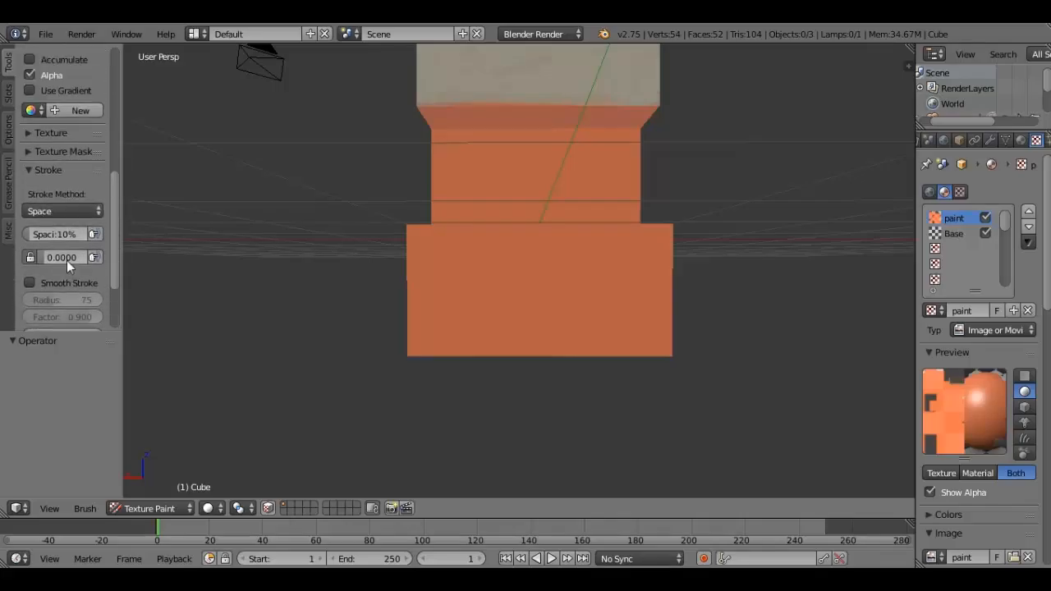
pyautogui.click(31, 282)
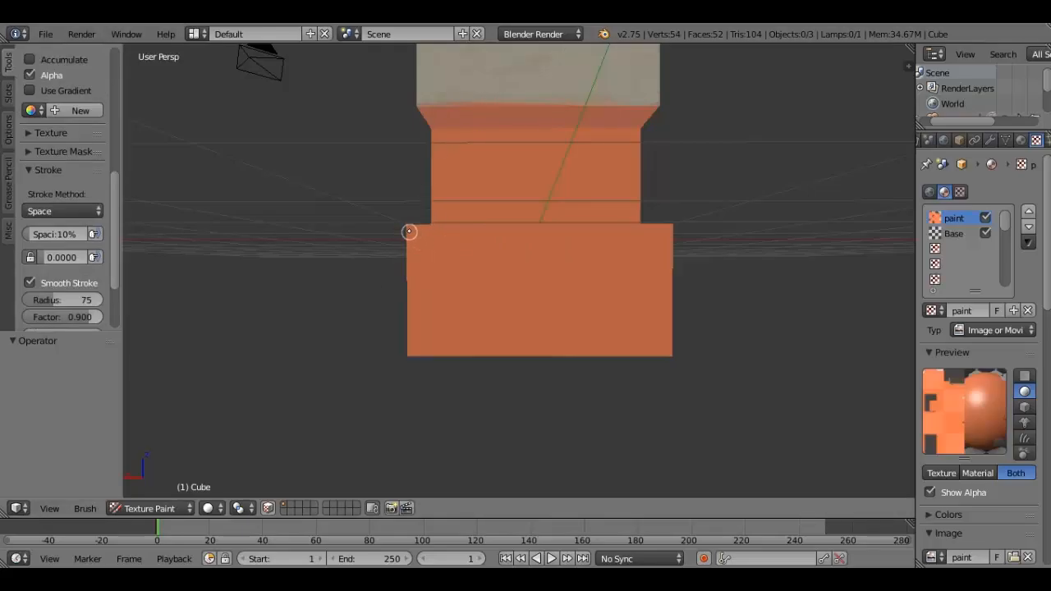
pyautogui.moveTo(416, 232)
pyautogui.mouseDown()
pyautogui.moveTo(460, 222)
pyautogui.moveTo(725, 227)
pyautogui.moveTo(662, 242)
pyautogui.moveTo(667, 418)
pyautogui.moveTo(669, 350)
pyautogui.moveTo(348, 347)
pyautogui.moveTo(412, 350)
pyautogui.moveTo(410, 172)
pyautogui.moveTo(400, 160)
pyautogui.mouseUp()
# - Disable Smooth Stroke and cover the remaining orange on the bottom step's front face with light beige strokes
pyautogui.click(93, 285)
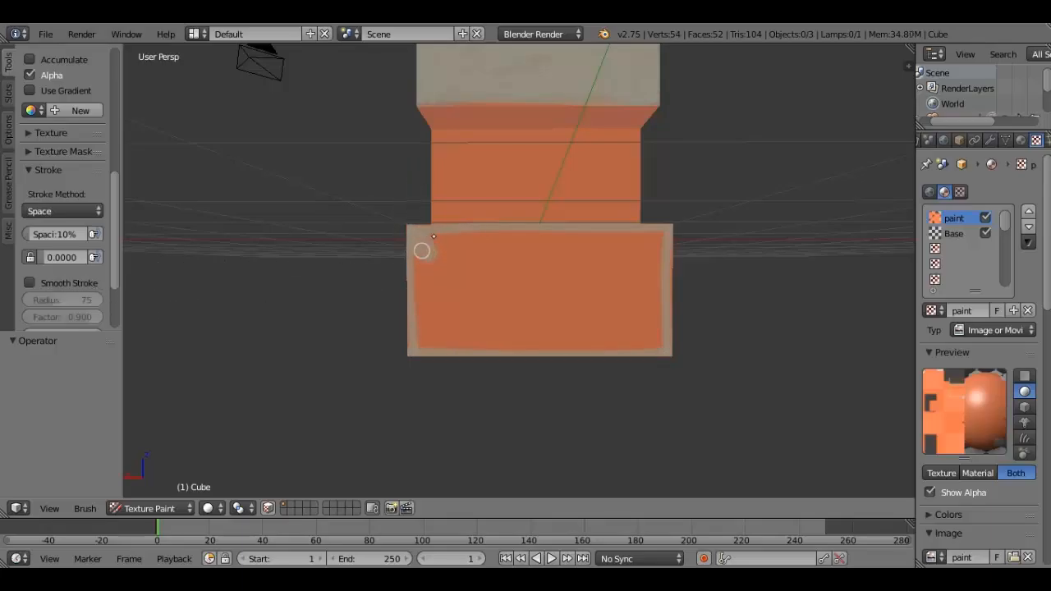
pyautogui.moveTo(422, 250)
pyautogui.mouseDown()
pyautogui.moveTo(418, 328)
pyautogui.moveTo(430, 354)
pyautogui.moveTo(542, 329)
pyautogui.moveTo(528, 353)
pyautogui.moveTo(534, 364)
pyautogui.moveTo(665, 329)
pyautogui.moveTo(635, 354)
pyautogui.moveTo(597, 345)
pyautogui.mouseUp()
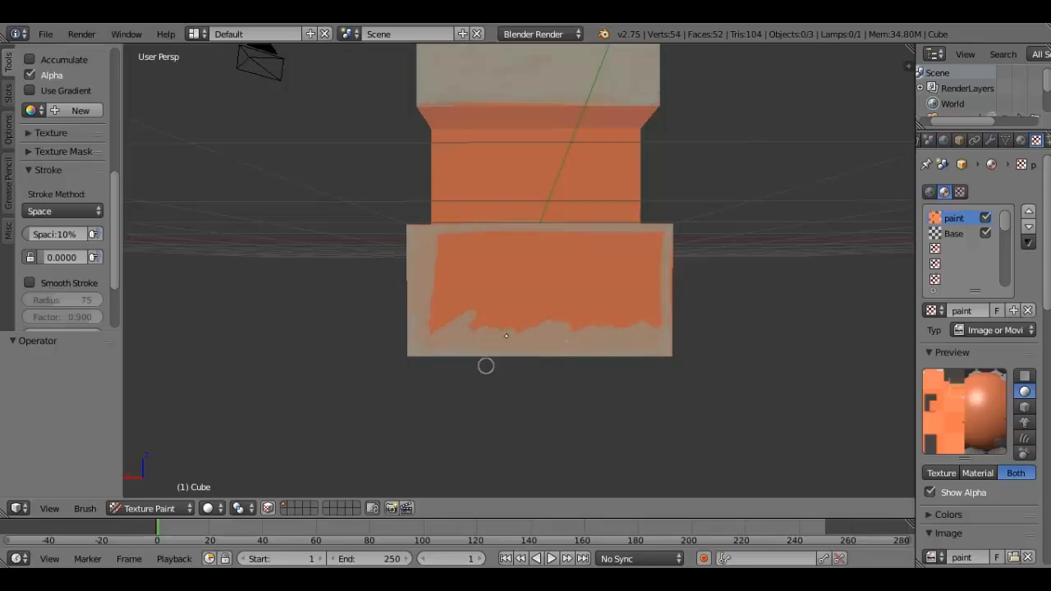
pyautogui.moveTo(486, 366)
pyautogui.mouseDown()
pyautogui.moveTo(404, 331)
pyautogui.moveTo(435, 294)
pyautogui.moveTo(437, 317)
pyautogui.moveTo(441, 239)
pyautogui.moveTo(544, 227)
pyautogui.moveTo(659, 235)
pyautogui.moveTo(458, 235)
pyautogui.moveTo(501, 233)
pyautogui.moveTo(451, 264)
pyautogui.moveTo(445, 250)
pyautogui.moveTo(446, 277)
pyautogui.moveTo(457, 301)
pyautogui.moveTo(486, 295)
pyautogui.moveTo(514, 335)
pyautogui.moveTo(633, 305)
pyautogui.moveTo(643, 324)
pyautogui.moveTo(686, 309)
pyautogui.moveTo(624, 317)
pyautogui.moveTo(622, 304)
pyautogui.moveTo(563, 334)
pyautogui.moveTo(555, 303)
pyautogui.moveTo(492, 309)
pyautogui.moveTo(482, 254)
pyautogui.moveTo(471, 277)
pyautogui.moveTo(547, 281)
pyautogui.moveTo(487, 285)
pyautogui.mouseUp()
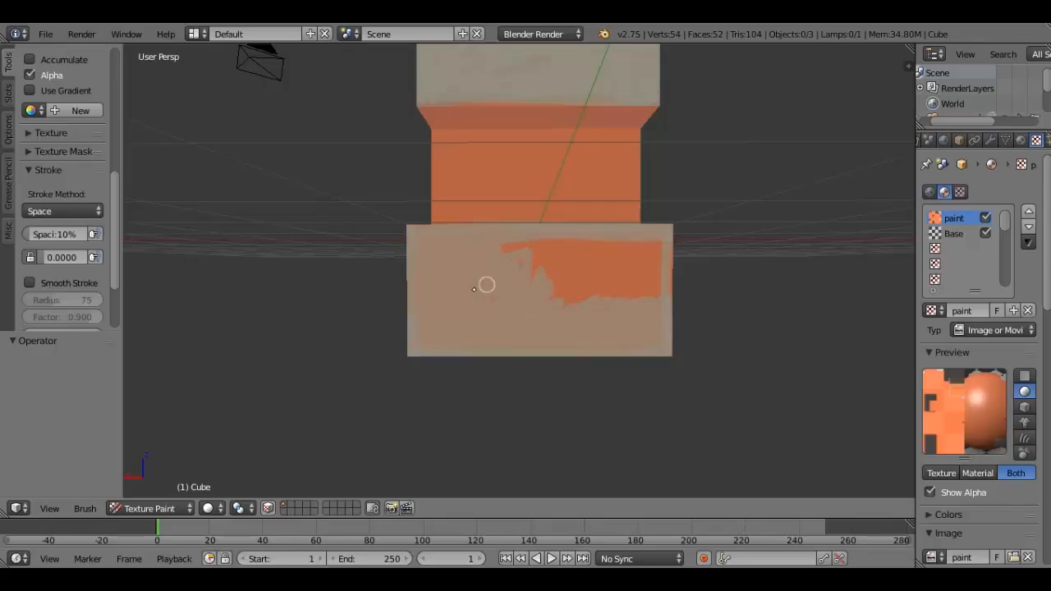
pyautogui.moveTo(501, 244)
pyautogui.mouseDown()
pyautogui.moveTo(678, 244)
pyautogui.moveTo(500, 244)
pyautogui.moveTo(648, 242)
pyautogui.moveTo(593, 258)
pyautogui.moveTo(544, 256)
pyautogui.mouseUp()
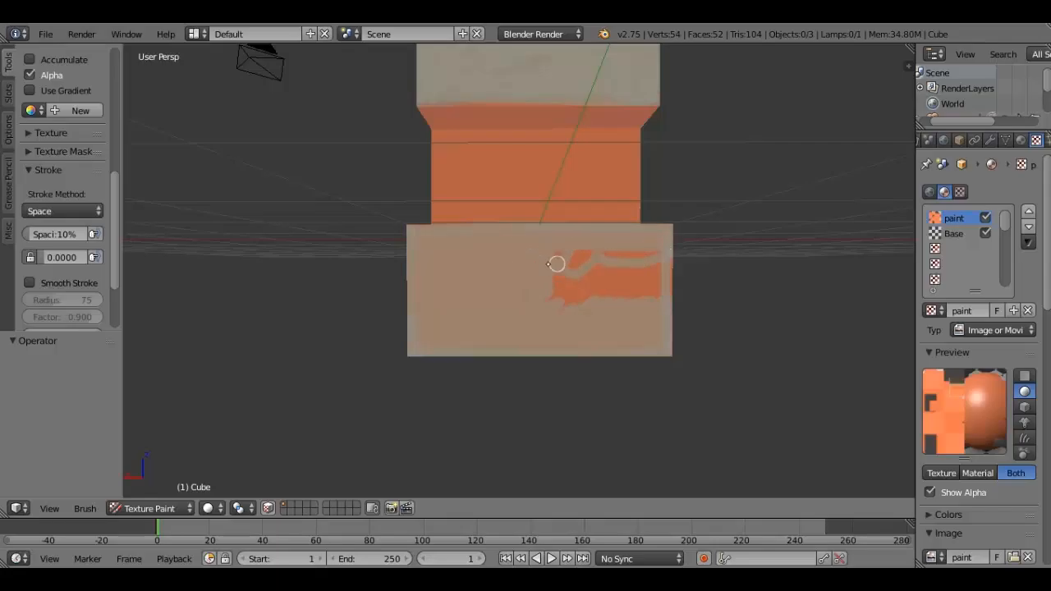
pyautogui.moveTo(573, 274)
pyautogui.mouseDown()
pyautogui.moveTo(568, 254)
pyautogui.moveTo(584, 290)
pyautogui.moveTo(600, 266)
pyautogui.moveTo(605, 293)
pyautogui.moveTo(656, 273)
pyautogui.moveTo(613, 297)
pyautogui.moveTo(647, 256)
pyautogui.moveTo(575, 252)
pyautogui.moveTo(591, 252)
pyautogui.mouseUp()
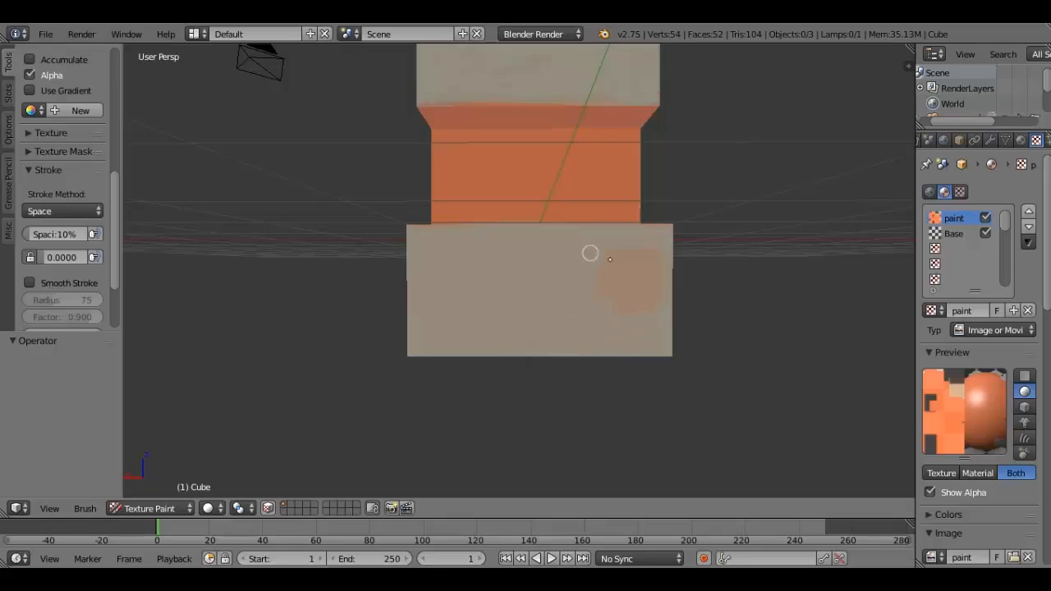
pyautogui.moveTo(620, 300)
pyautogui.mouseDown()
pyautogui.moveTo(618, 317)
pyautogui.moveTo(680, 289)
pyautogui.moveTo(638, 275)
pyautogui.mouseUp()
pyautogui.moveTo(551, 279)
pyautogui.mouseDown(button='middle')
pyautogui.moveTo(570, 373)
pyautogui.moveTo(724, 296)
pyautogui.moveTo(629, 261)
pyautogui.moveTo(320, 282)
pyautogui.moveTo(386, 309)
pyautogui.moveTo(537, 307)
pyautogui.mouseUp(button='middle')
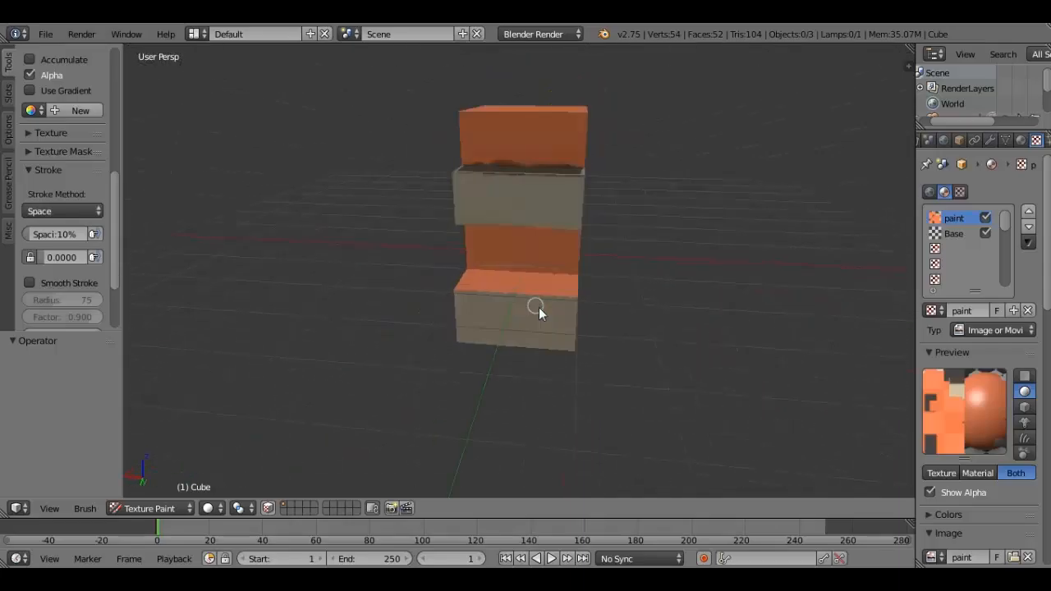
pyautogui.scroll(4, 542, 313)
pyautogui.scroll(3, 543, 310)
pyautogui.moveTo(436, 283); pyautogui.dragTo(427, 322, button='middle')
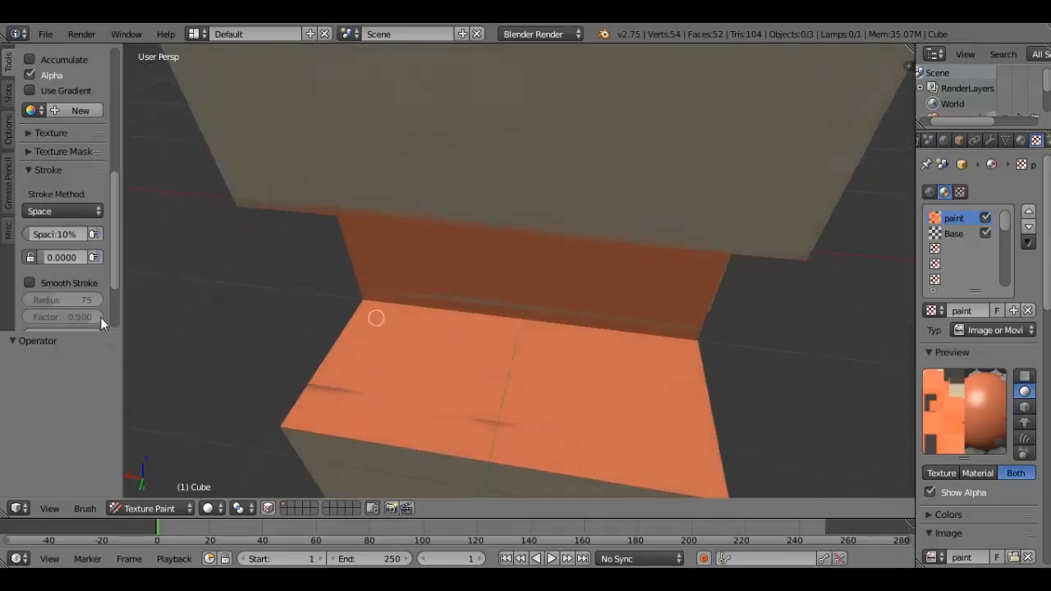
# - Enable Smooth Stroke and paint a light beige border along both side edges and the front edge of the bottom step's top face
pyautogui.click(53, 284)
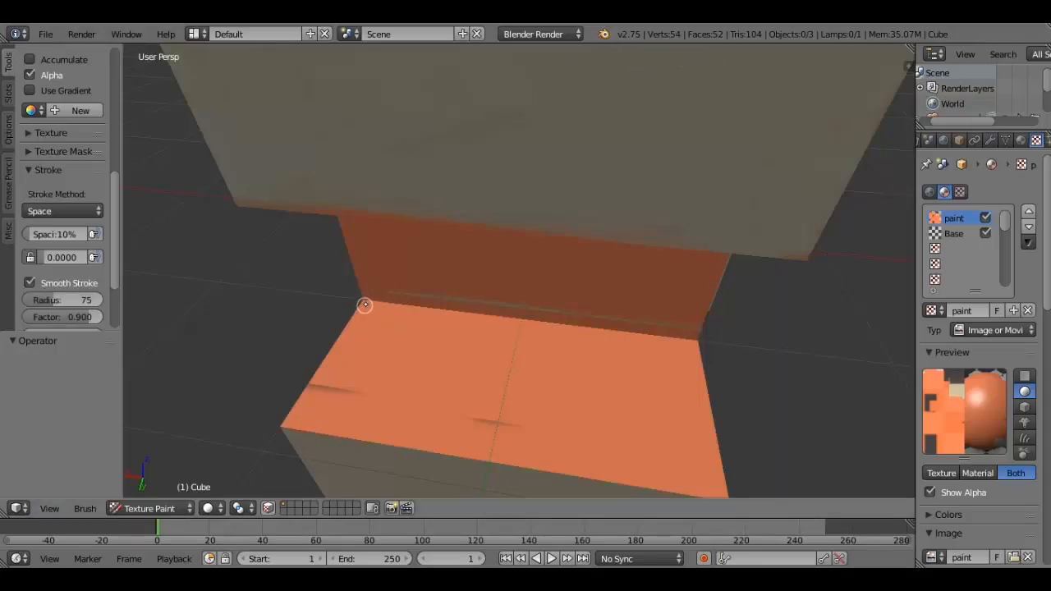
pyautogui.moveTo(368, 304)
pyautogui.mouseDown()
pyautogui.moveTo(291, 433)
pyautogui.moveTo(257, 465)
pyautogui.moveTo(225, 425)
pyautogui.moveTo(327, 371)
pyautogui.moveTo(390, 259)
pyautogui.mouseUp()
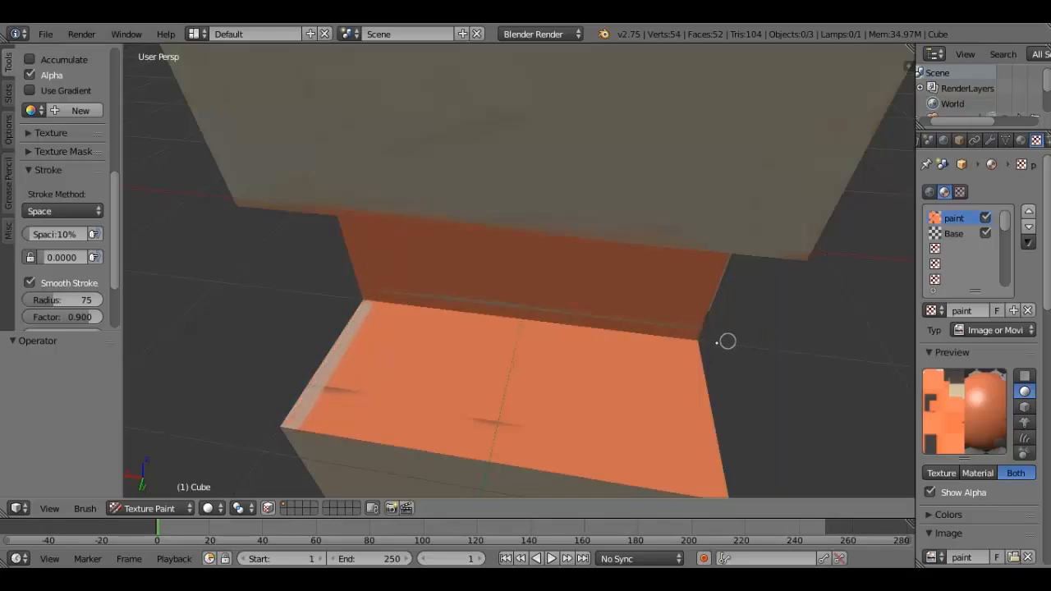
pyautogui.moveTo(693, 345); pyautogui.dragTo(729, 518)
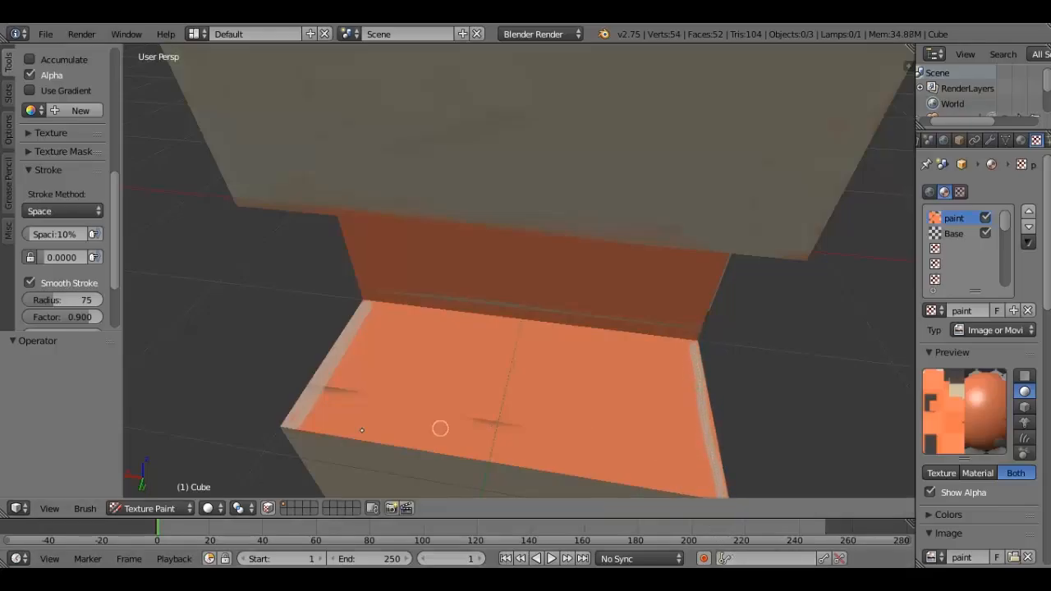
pyautogui.moveTo(308, 426)
pyautogui.mouseDown()
pyautogui.moveTo(547, 460)
pyautogui.moveTo(761, 507)
pyautogui.mouseUp()
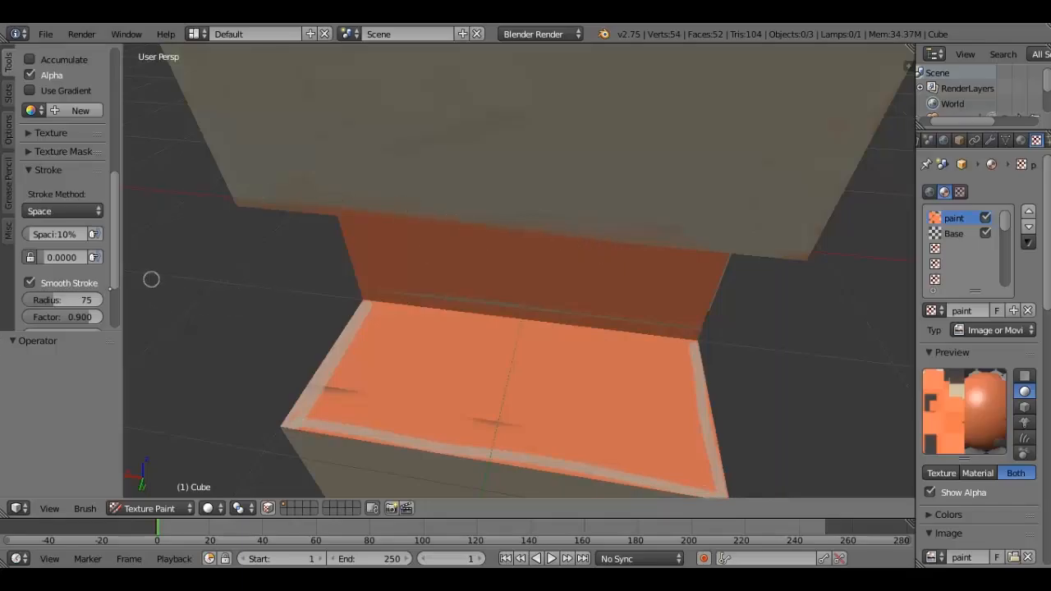
# - Disable Smooth Stroke and fill the bottom step's top face with a darkened brush colour at a 69 px radius
pyautogui.click(30, 283)
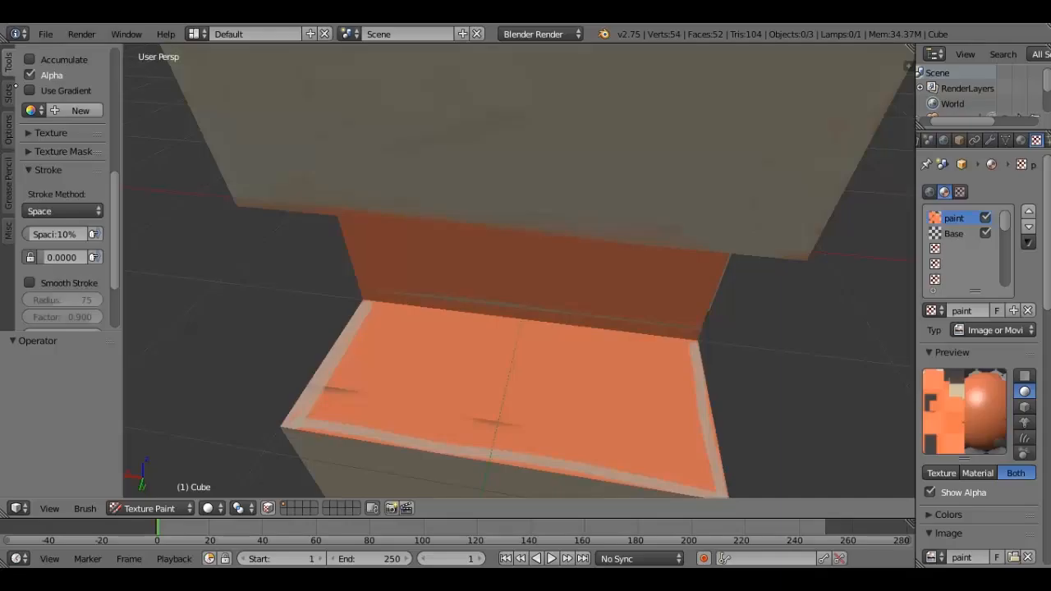
pyautogui.scroll(7, 88, 67)
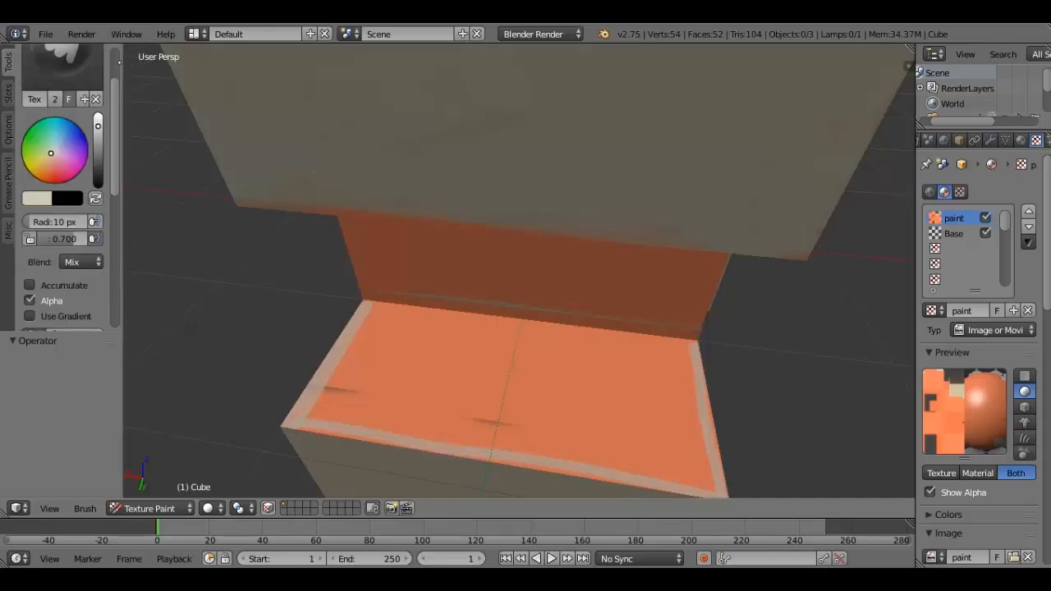
pyautogui.scroll(2, 70, 187)
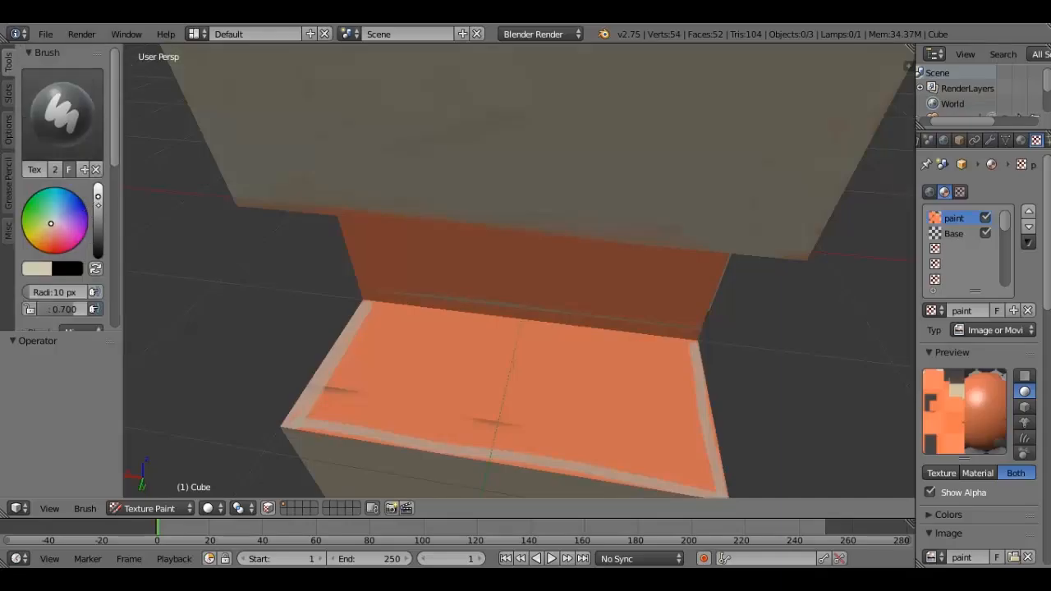
pyautogui.moveTo(98, 195); pyautogui.dragTo(98, 239)
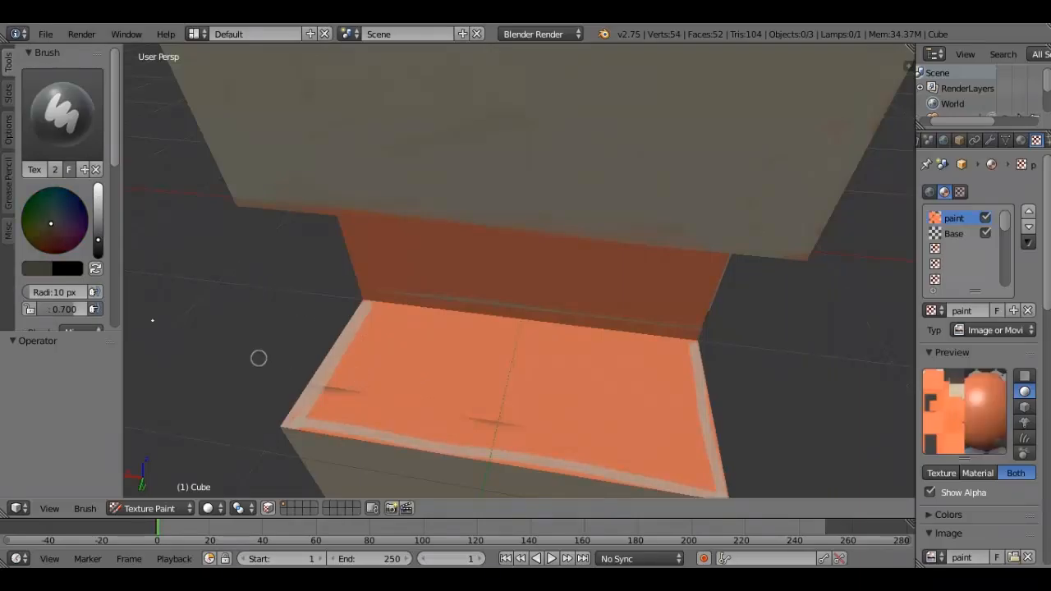
pyautogui.moveTo(78, 294)
pyautogui.mouseDown()
pyautogui.moveTo(106, 294)
pyautogui.moveTo(97, 293)
pyautogui.mouseUp()
pyautogui.moveTo(31, 294); pyautogui.dragTo(23, 294)
pyautogui.click(409, 373)
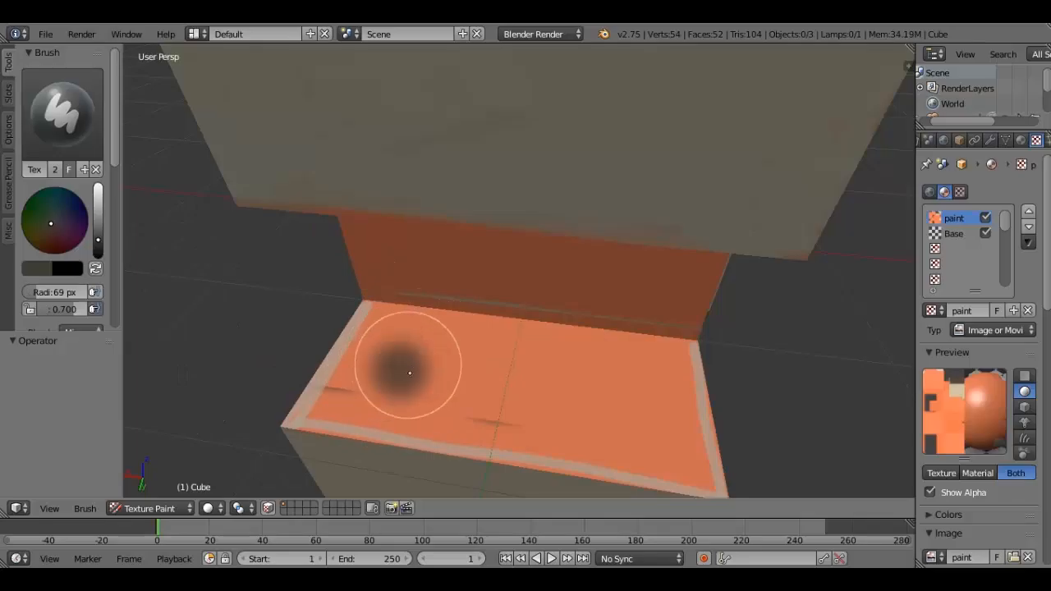
pyautogui.moveTo(409, 373)
pyautogui.mouseDown()
pyautogui.moveTo(392, 335)
pyautogui.moveTo(425, 329)
pyautogui.moveTo(638, 357)
pyautogui.moveTo(664, 374)
pyautogui.moveTo(662, 399)
pyautogui.moveTo(683, 439)
pyautogui.moveTo(675, 452)
pyautogui.moveTo(590, 447)
pyautogui.moveTo(462, 413)
pyautogui.moveTo(381, 415)
pyautogui.moveTo(354, 407)
pyautogui.moveTo(349, 384)
pyautogui.moveTo(371, 348)
pyautogui.moveTo(647, 398)
pyautogui.moveTo(592, 394)
pyautogui.moveTo(633, 417)
pyautogui.moveTo(600, 392)
pyautogui.moveTo(616, 371)
pyautogui.mouseUp()
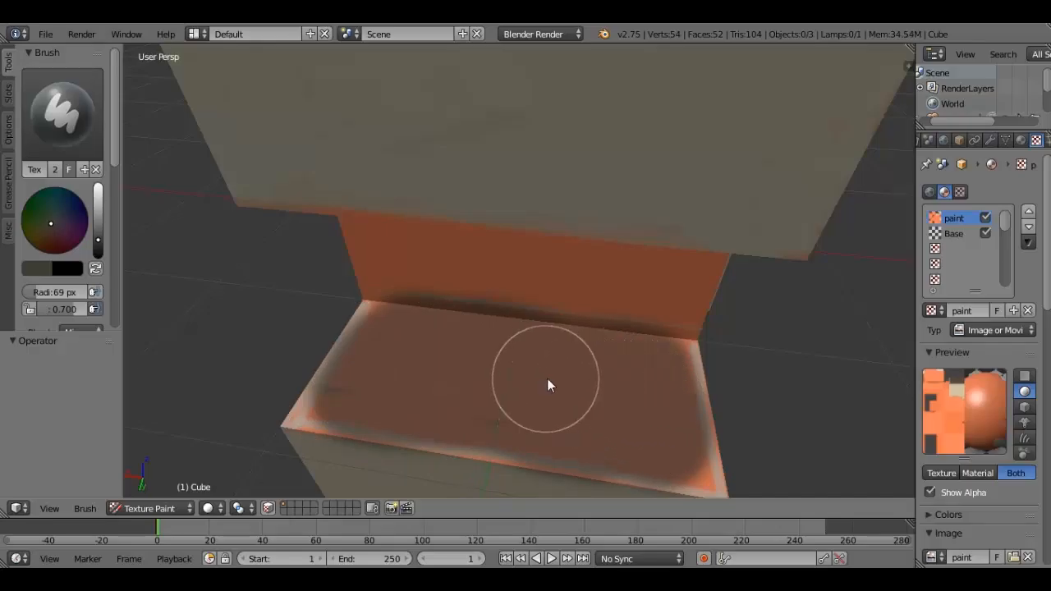
# - Set the brush radius to 16 px and brighten the brush colour to pale cream
pyautogui.moveTo(547, 377)
pyautogui.mouseDown(button='middle')
pyautogui.moveTo(403, 288)
pyautogui.moveTo(505, 330)
pyautogui.moveTo(596, 400)
pyautogui.moveTo(630, 214)
pyautogui.moveTo(470, 271)
pyautogui.moveTo(359, 336)
pyautogui.moveTo(478, 385)
pyautogui.moveTo(671, 329)
pyautogui.mouseUp(button='middle')
pyautogui.moveTo(559, 326)
pyautogui.mouseDown(button='middle')
pyautogui.moveTo(432, 345)
pyautogui.moveTo(624, 121)
pyautogui.moveTo(453, 185)
pyautogui.mouseUp(button='middle')
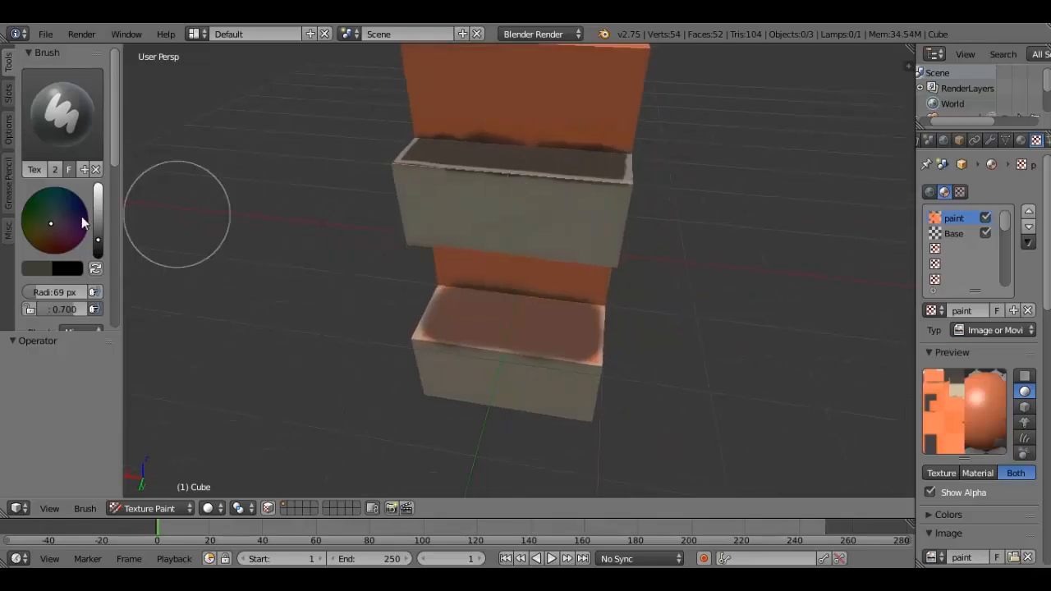
pyautogui.moveTo(70, 293); pyautogui.dragTo(63, 292)
pyautogui.moveTo(98, 238); pyautogui.dragTo(98, 187)
pyautogui.moveTo(507, 177)
pyautogui.mouseDown(button='middle')
pyautogui.moveTo(528, 134)
pyautogui.moveTo(465, 173)
pyautogui.moveTo(413, 164)
pyautogui.moveTo(443, 150)
pyautogui.mouseUp(button='middle')
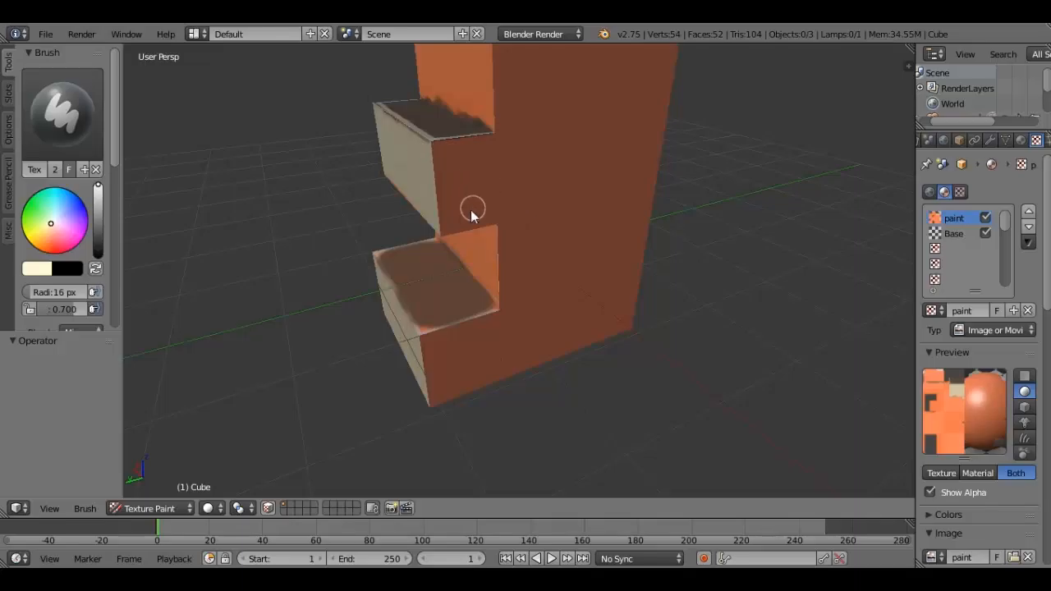
pyautogui.moveTo(465, 216)
pyautogui.mouseDown(button='middle')
pyautogui.moveTo(369, 218)
pyautogui.moveTo(369, 206)
pyautogui.moveTo(492, 253)
pyautogui.moveTo(394, 235)
pyautogui.mouseUp(button='middle')
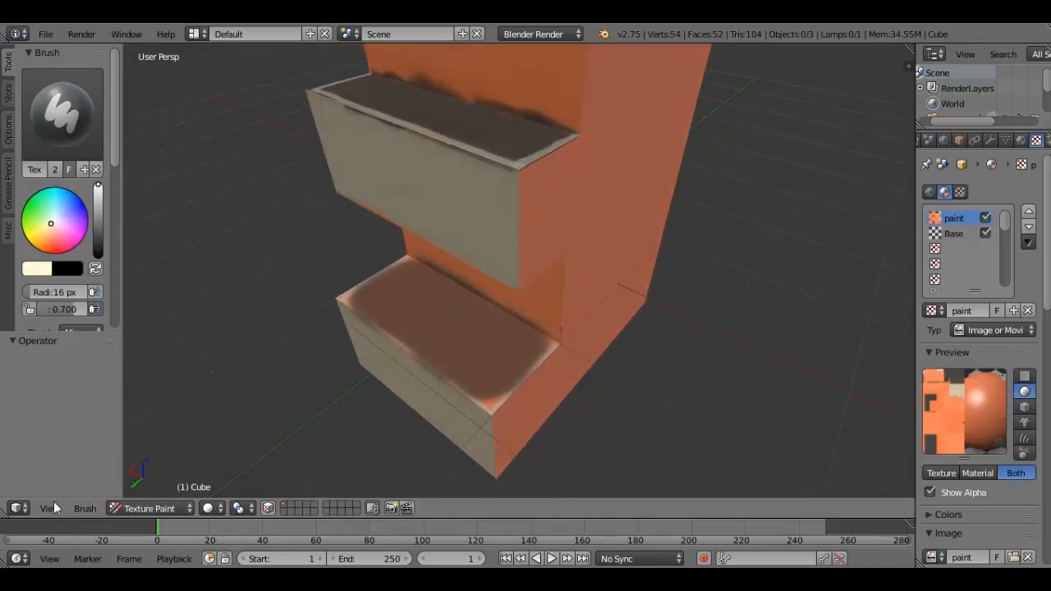
# - Switch the viewport to the UV/Image Editor and save the paint image
pyautogui.click(18, 509)
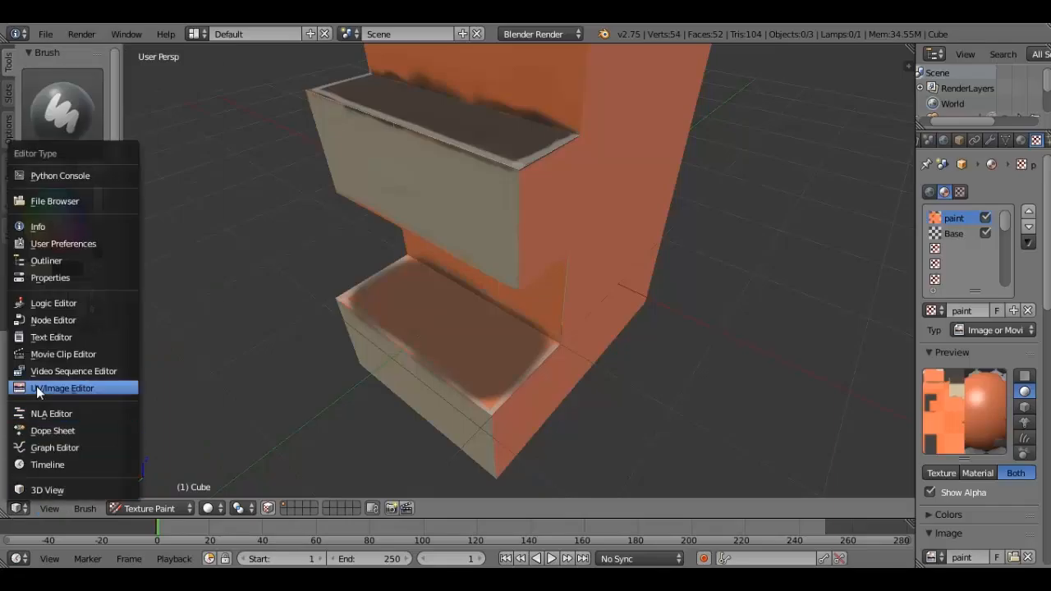
pyautogui.click(37, 386)
pyautogui.scroll(-1, 250, 404)
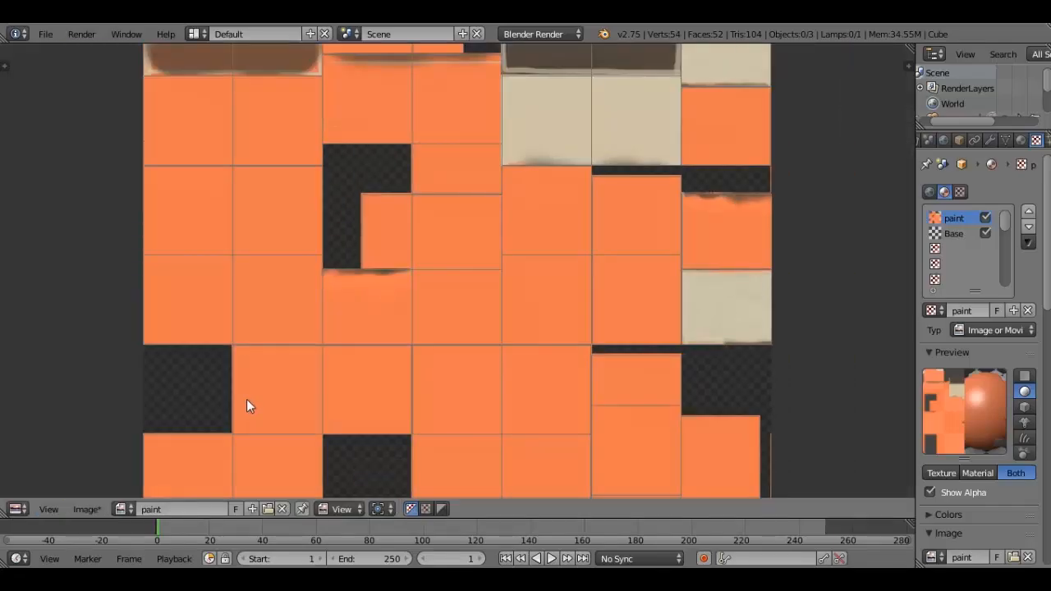
pyautogui.scroll(-1, 247, 399)
pyautogui.click(88, 509)
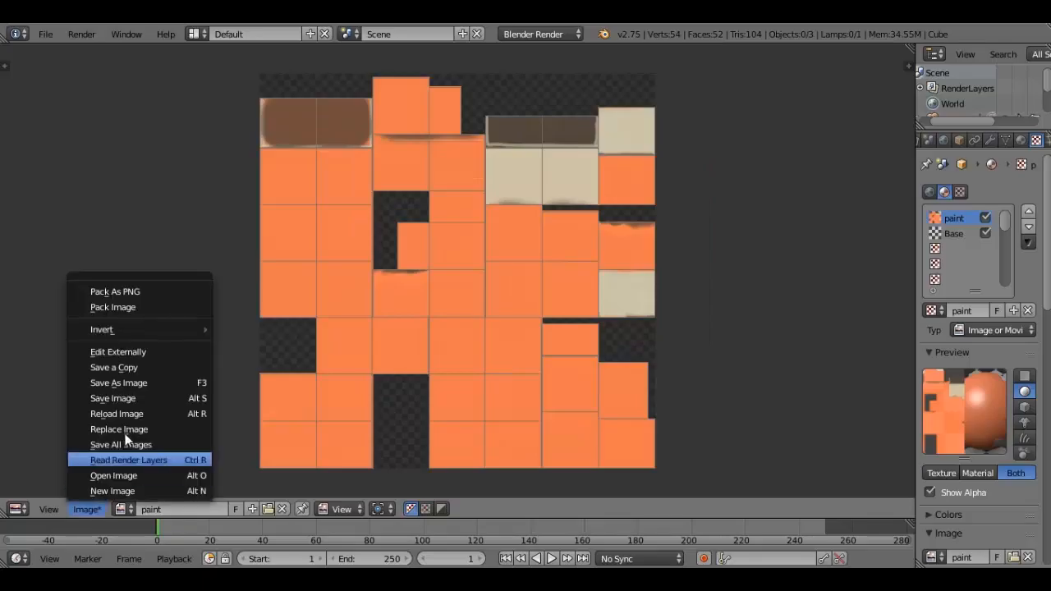
pyautogui.click(137, 398)
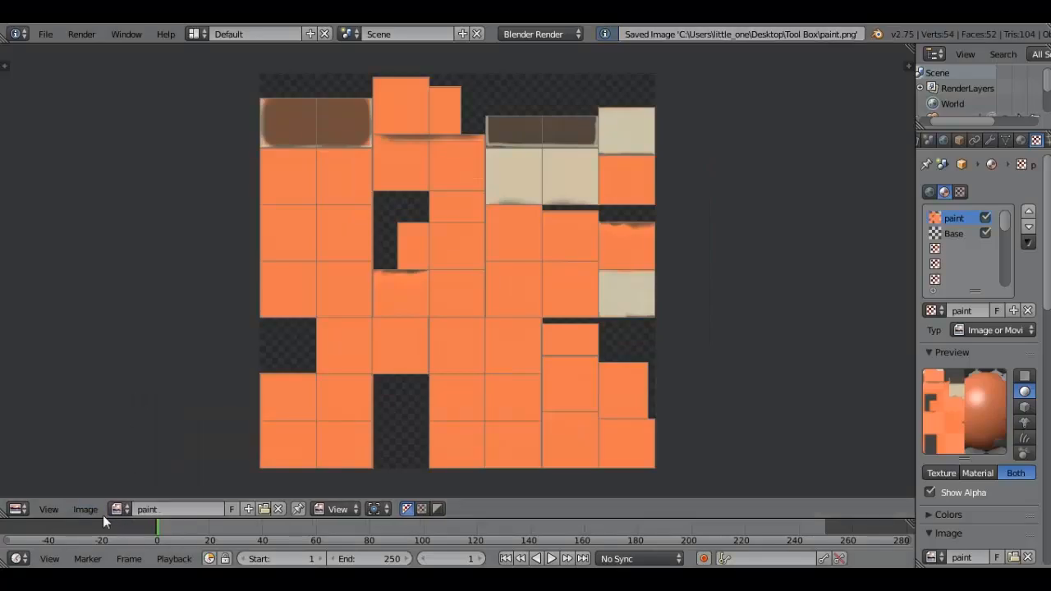
# - Display the Base image in the UV/Image Editor and save it
pyautogui.click(120, 509)
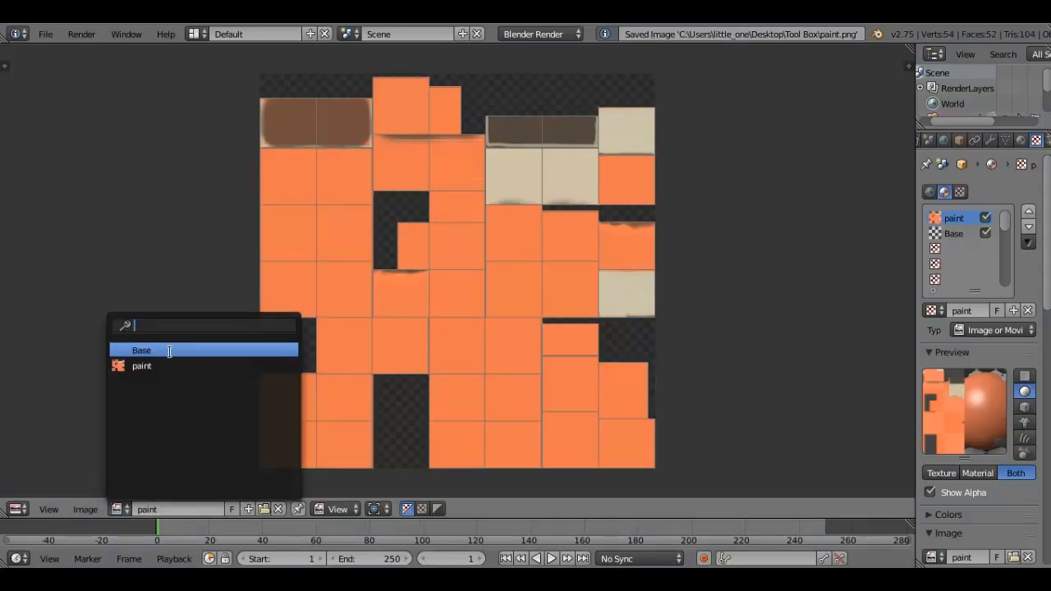
pyautogui.click(169, 350)
pyautogui.click(97, 510)
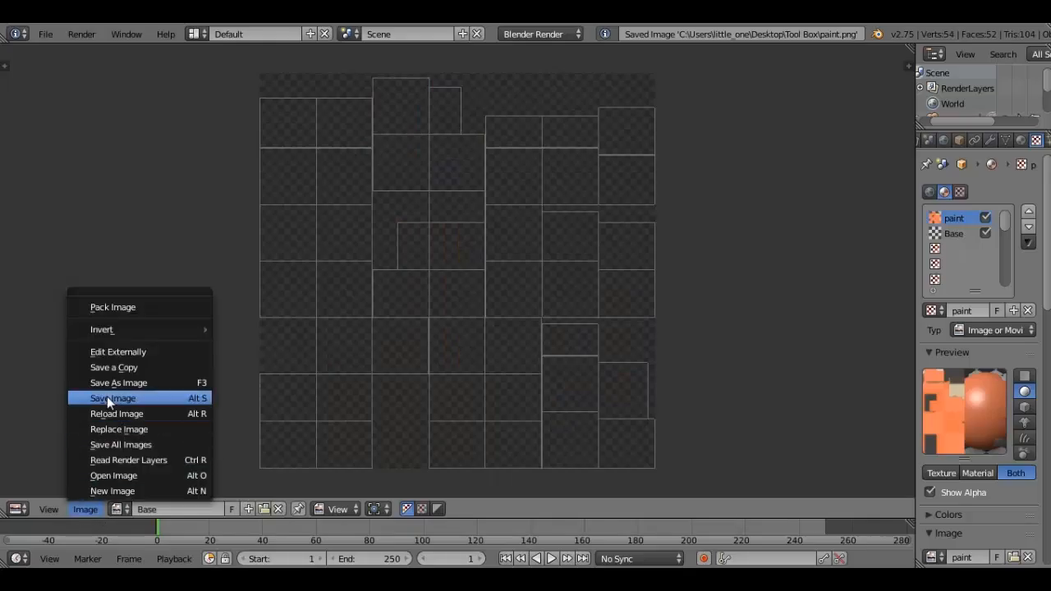
pyautogui.click(107, 399)
# - Display the paint image again and switch the editor back to the 3D View
pyautogui.click(120, 509)
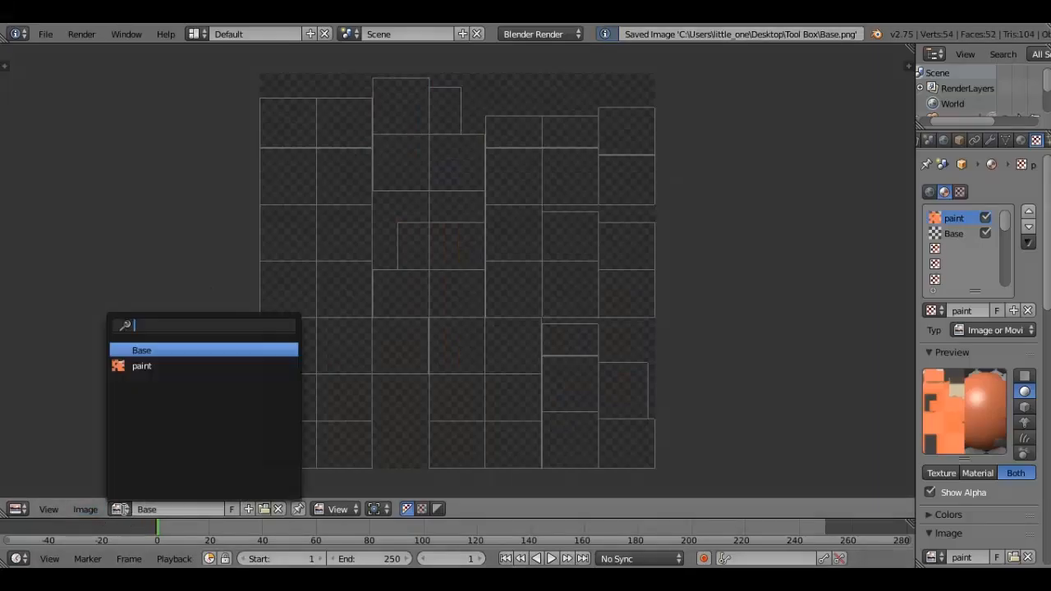
pyautogui.click(136, 367)
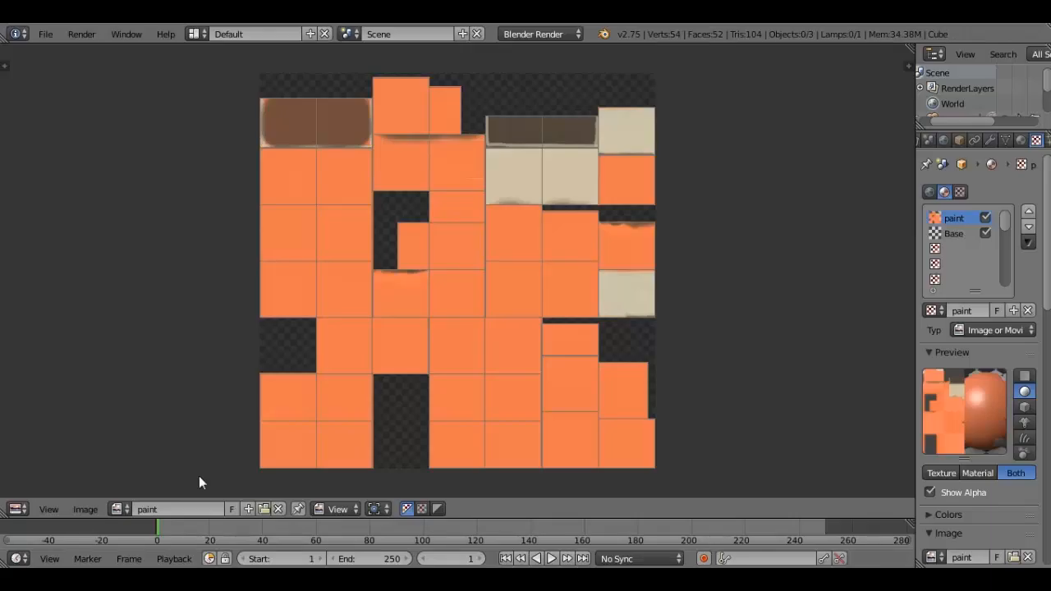
pyautogui.click(18, 508)
pyautogui.click(37, 485)
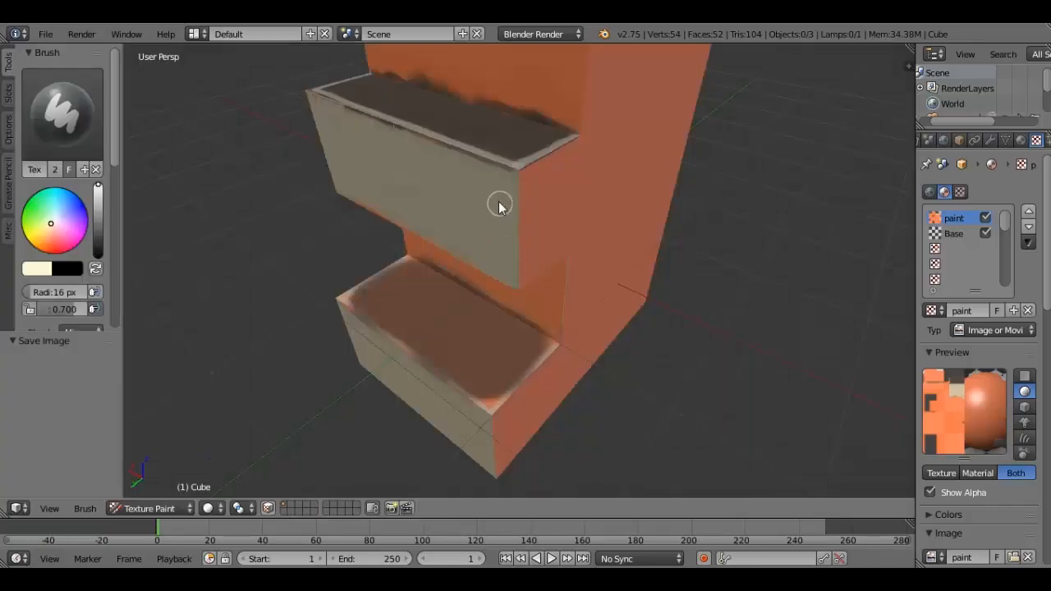
pyautogui.moveTo(424, 210)
pyautogui.mouseDown(button='middle')
pyautogui.moveTo(469, 223)
pyautogui.moveTo(585, 304)
pyautogui.mouseUp(button='middle')
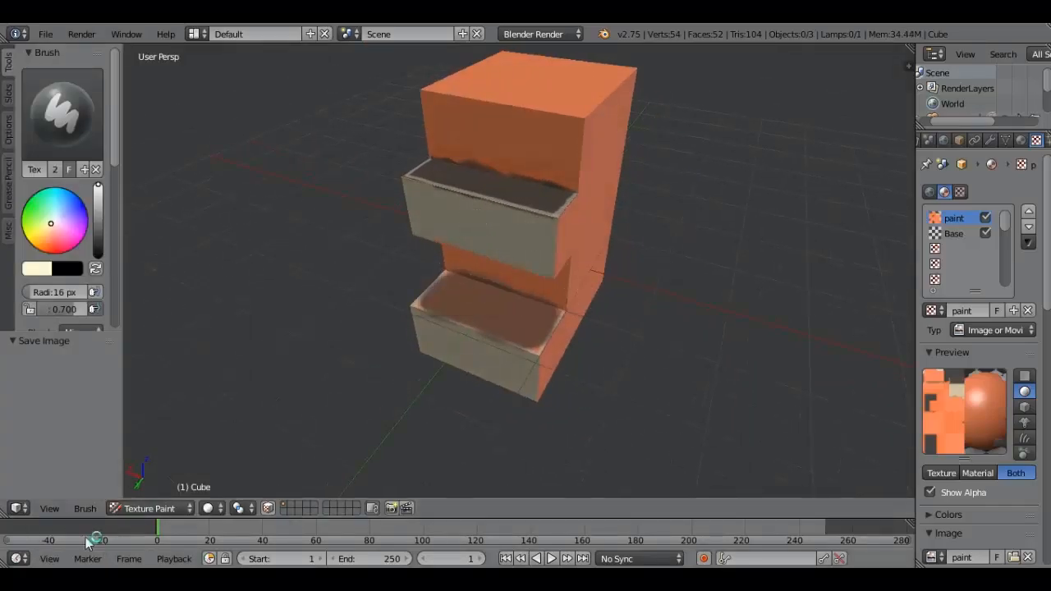
pyautogui.click(19, 508)
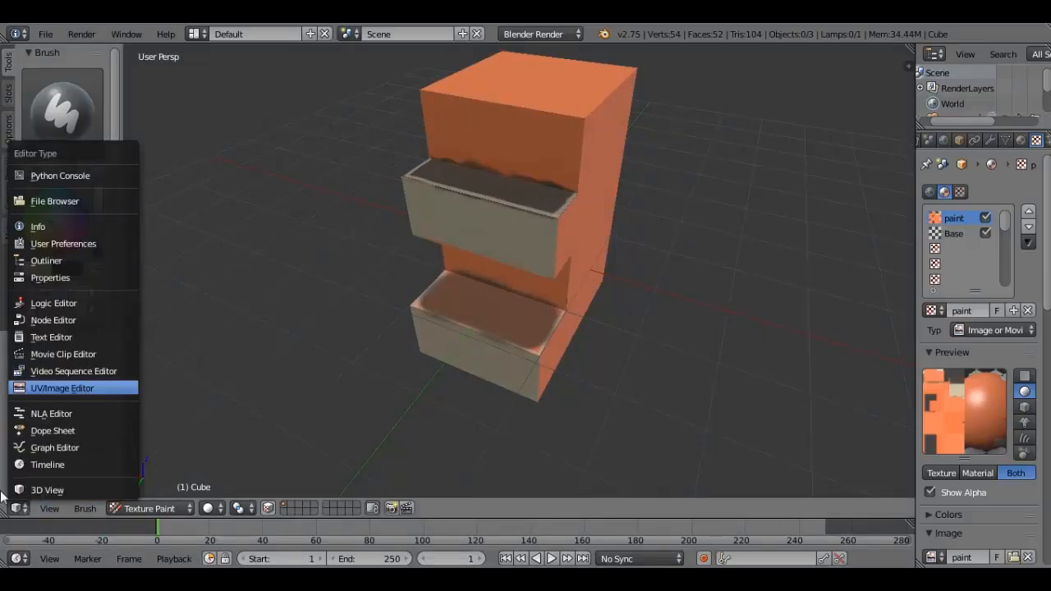
pyautogui.click(88, 391)
pyautogui.click(16, 508)
pyautogui.click(36, 490)
pyautogui.moveTo(643, 218); pyautogui.dragTo(813, 202, button='middle')
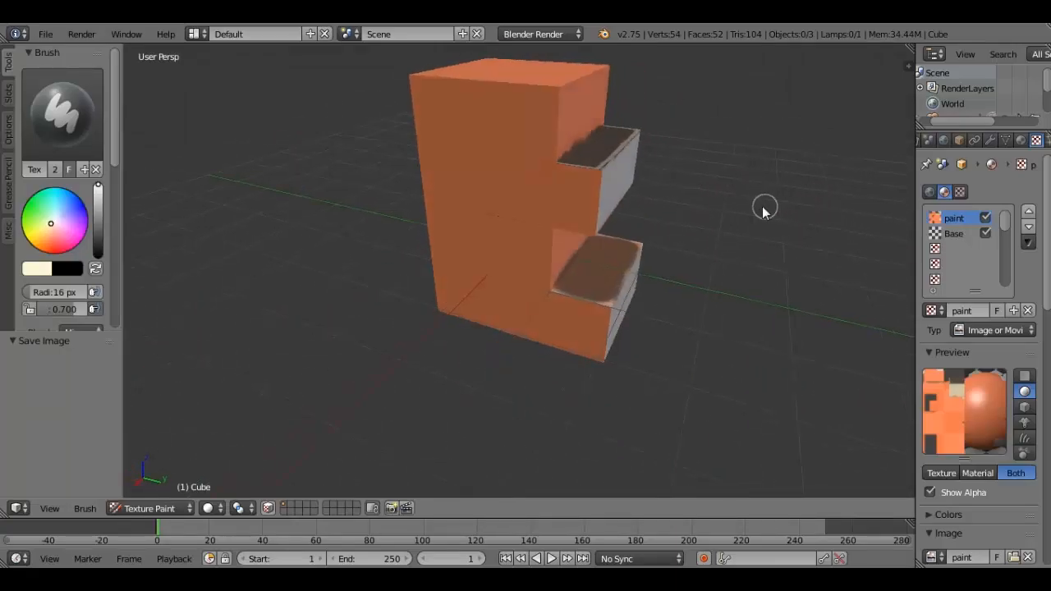